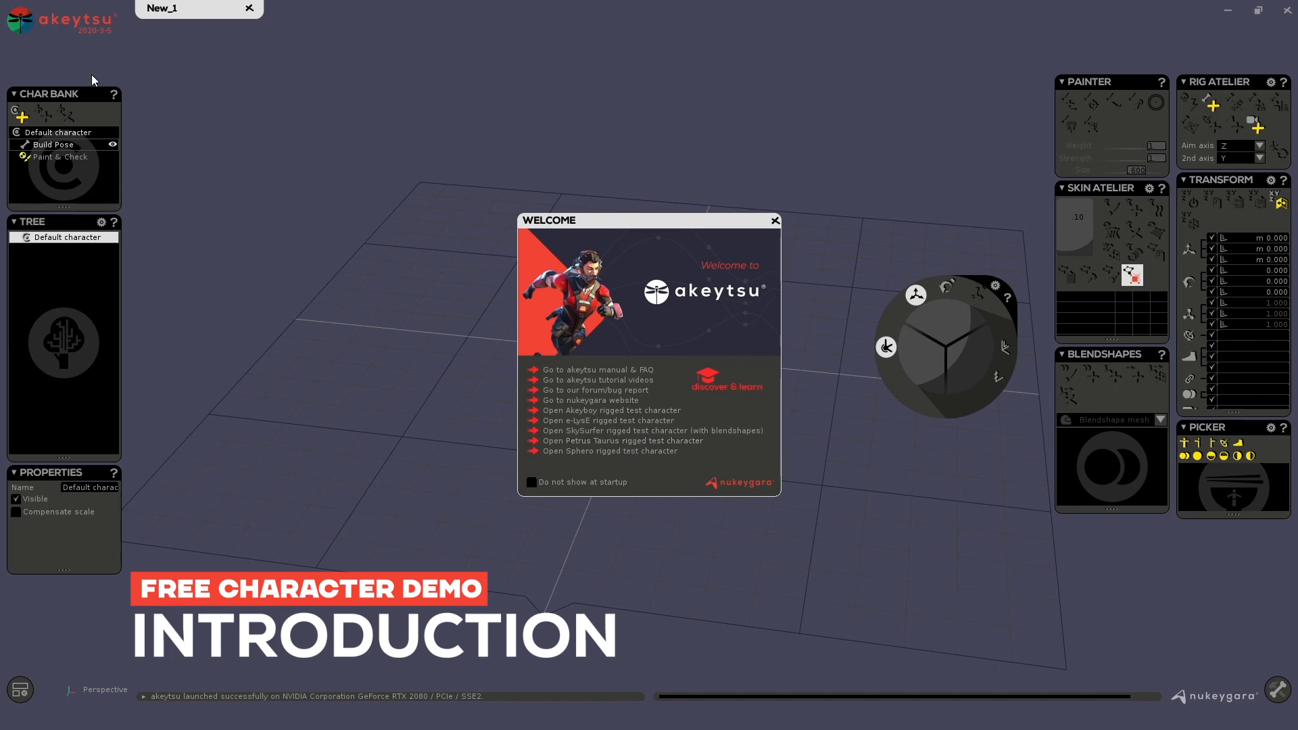
# Open the Petrus Taurus rigged test character and close the Welcome window.
pyautogui.click(59, 20)
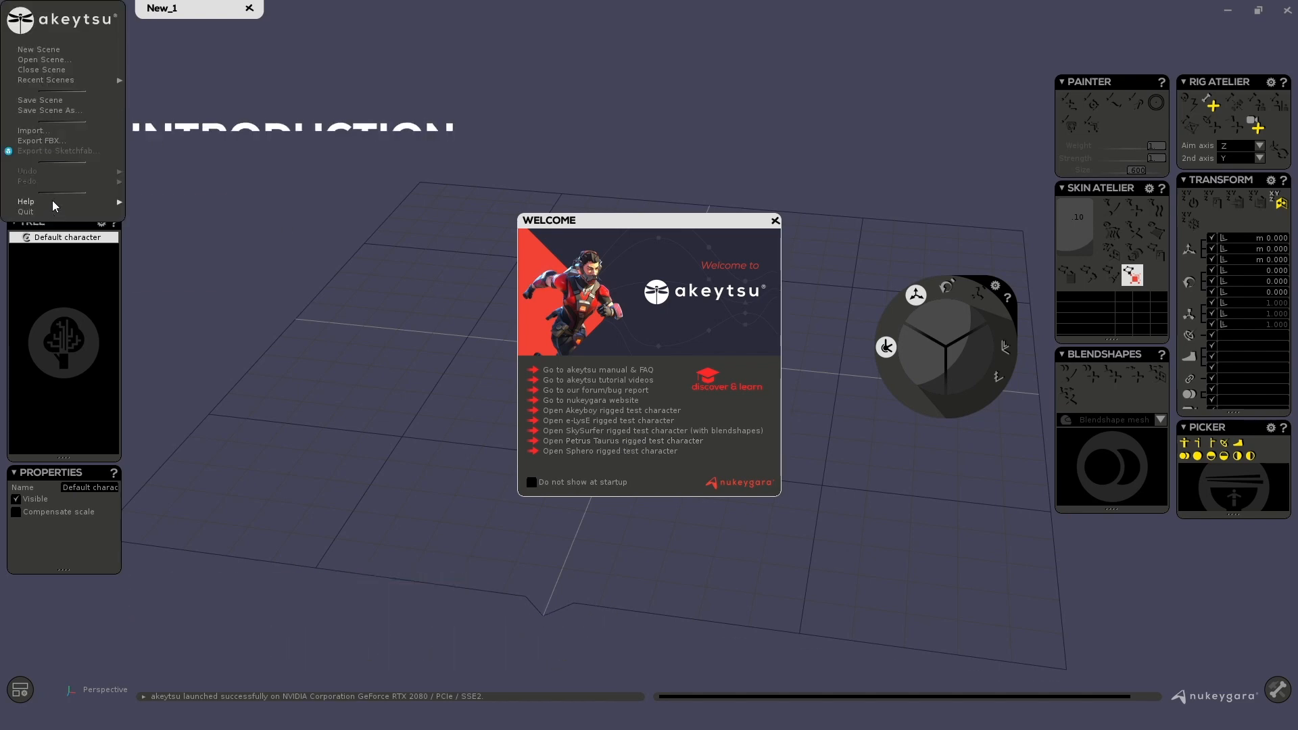
pyautogui.moveTo(53, 205)
pyautogui.click(176, 227)
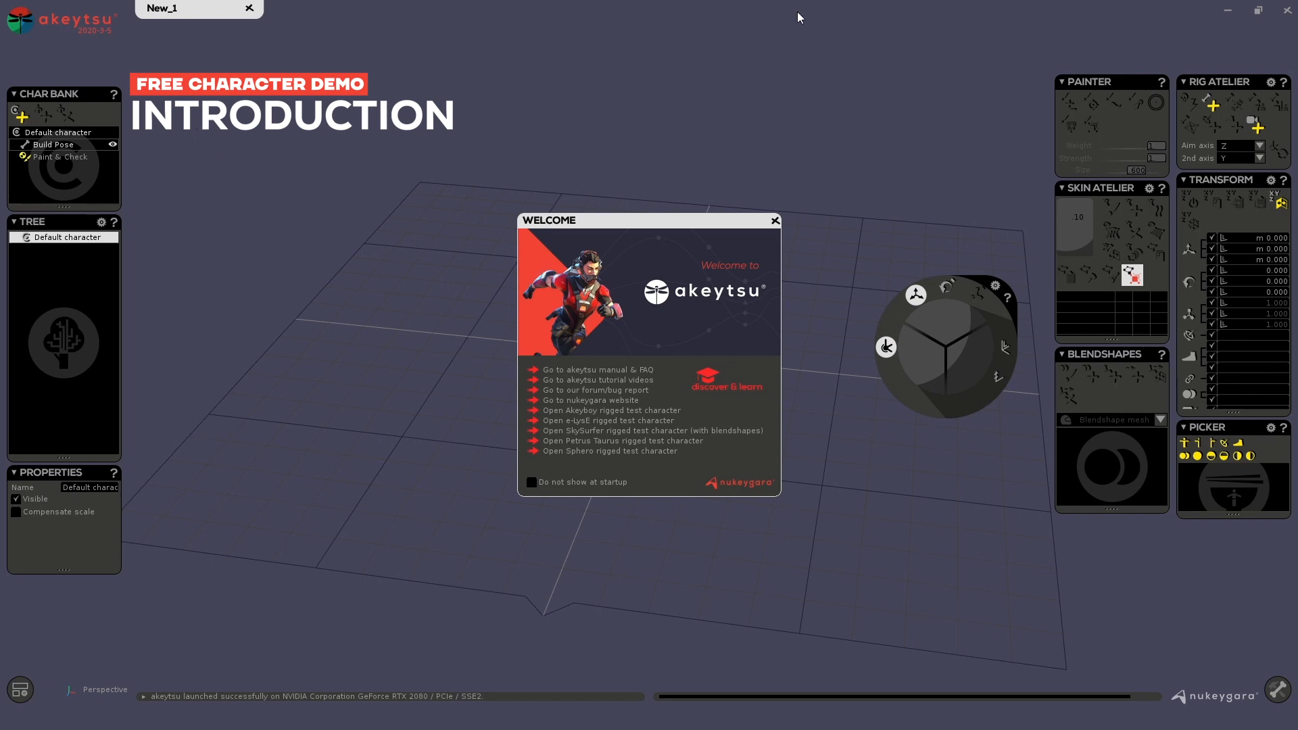
pyautogui.click(649, 442)
pyautogui.click(775, 221)
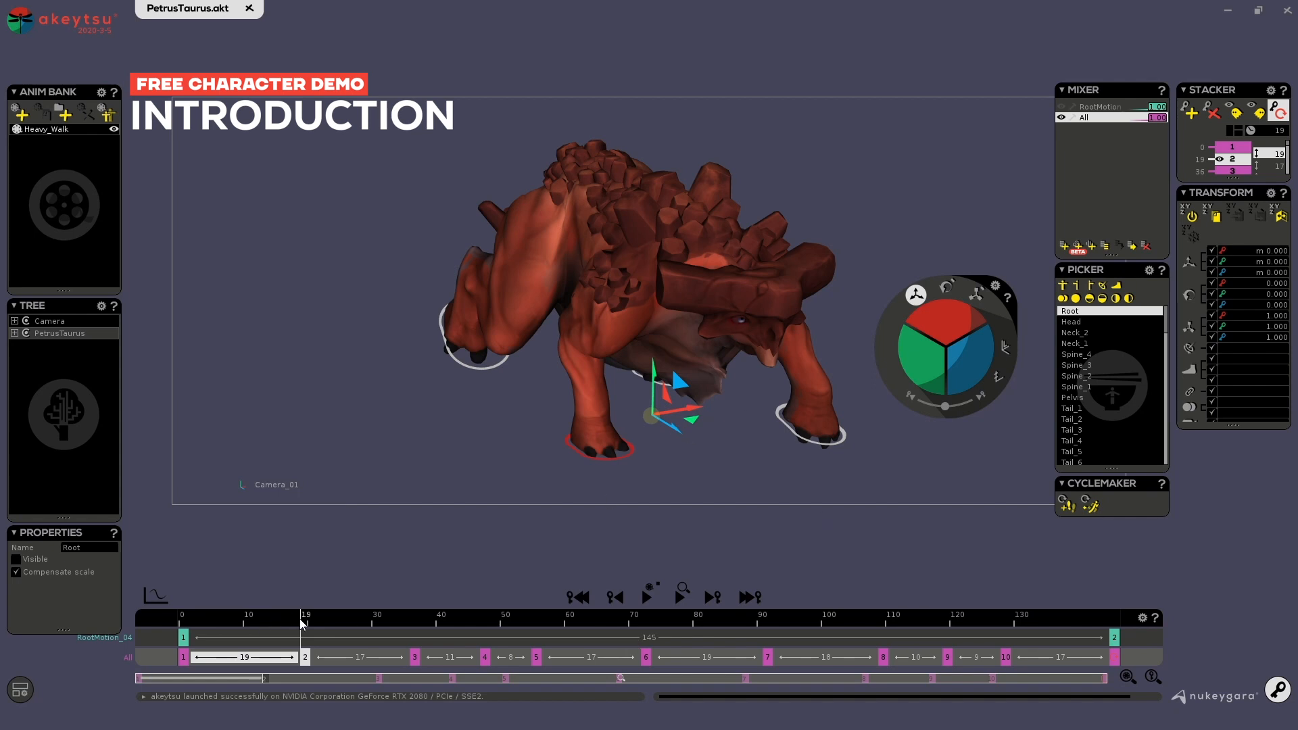
# Play the Heavy_Walk animation and return the timeline to frame 19.
pyautogui.press('space')
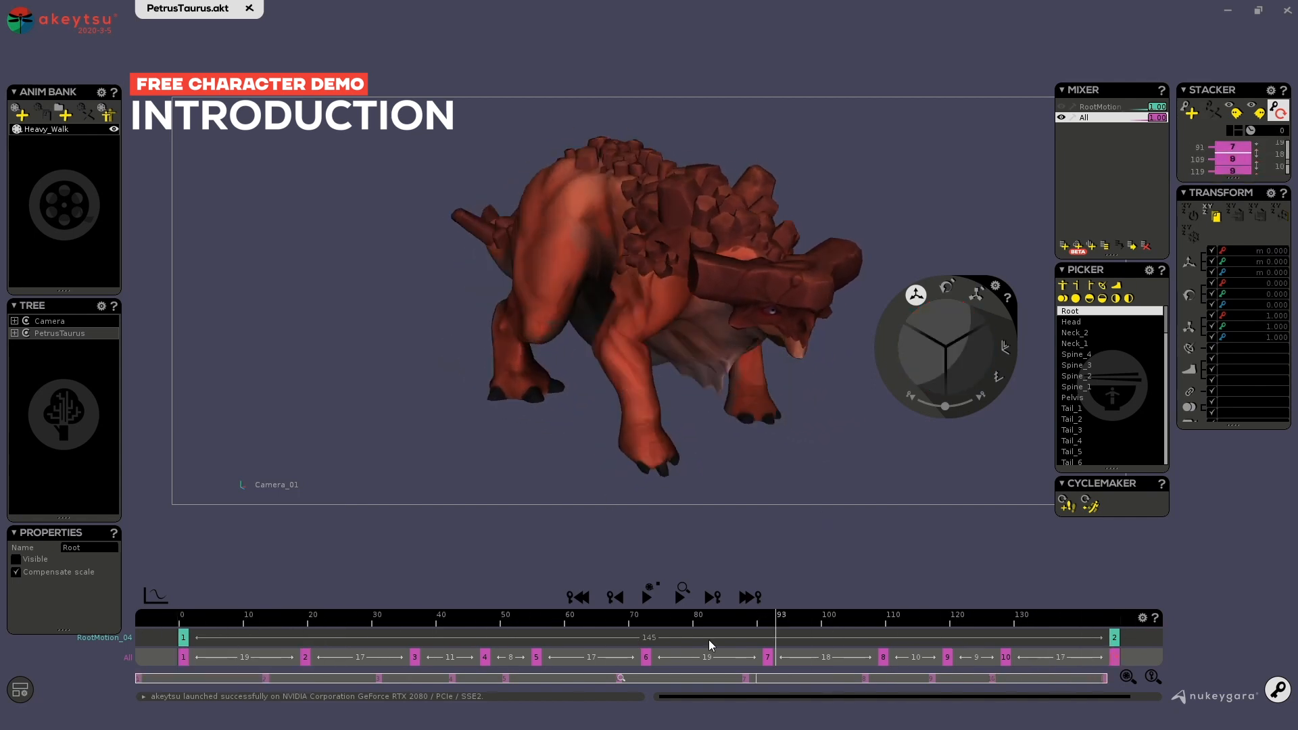
pyautogui.click(439, 626)
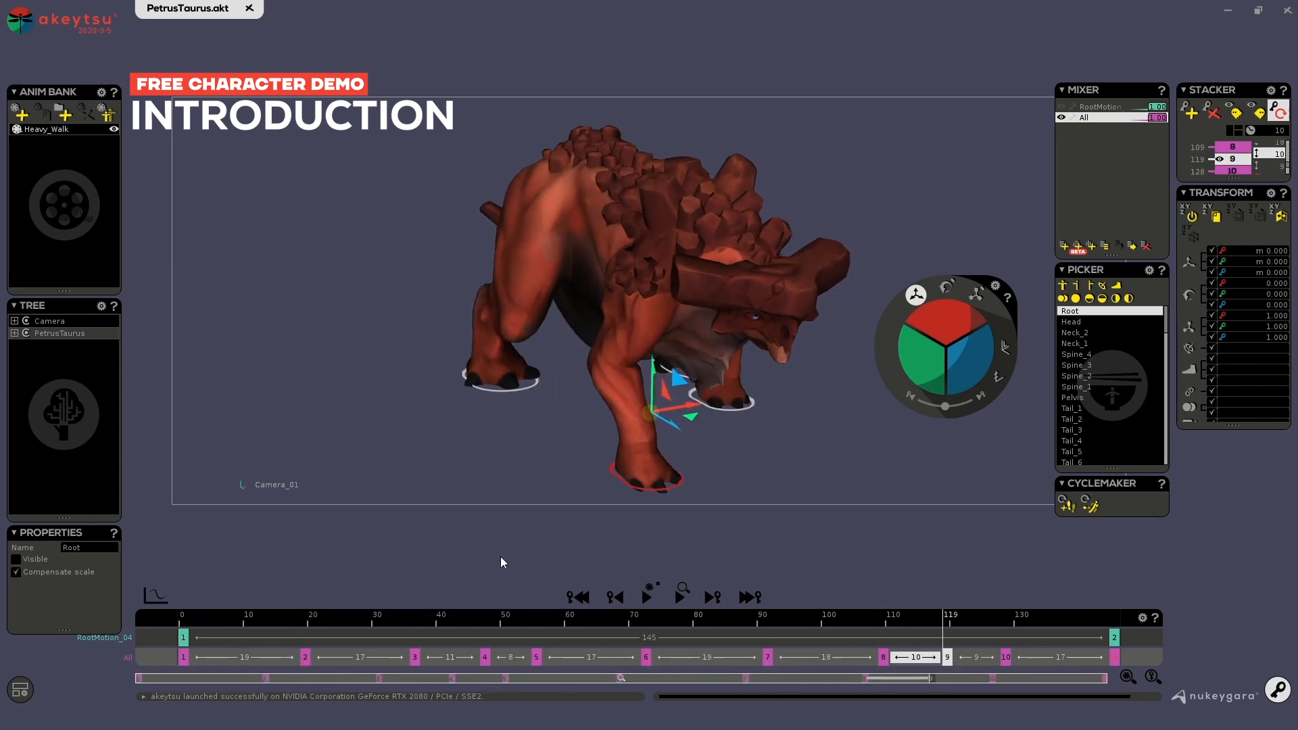
pyautogui.click(220, 660)
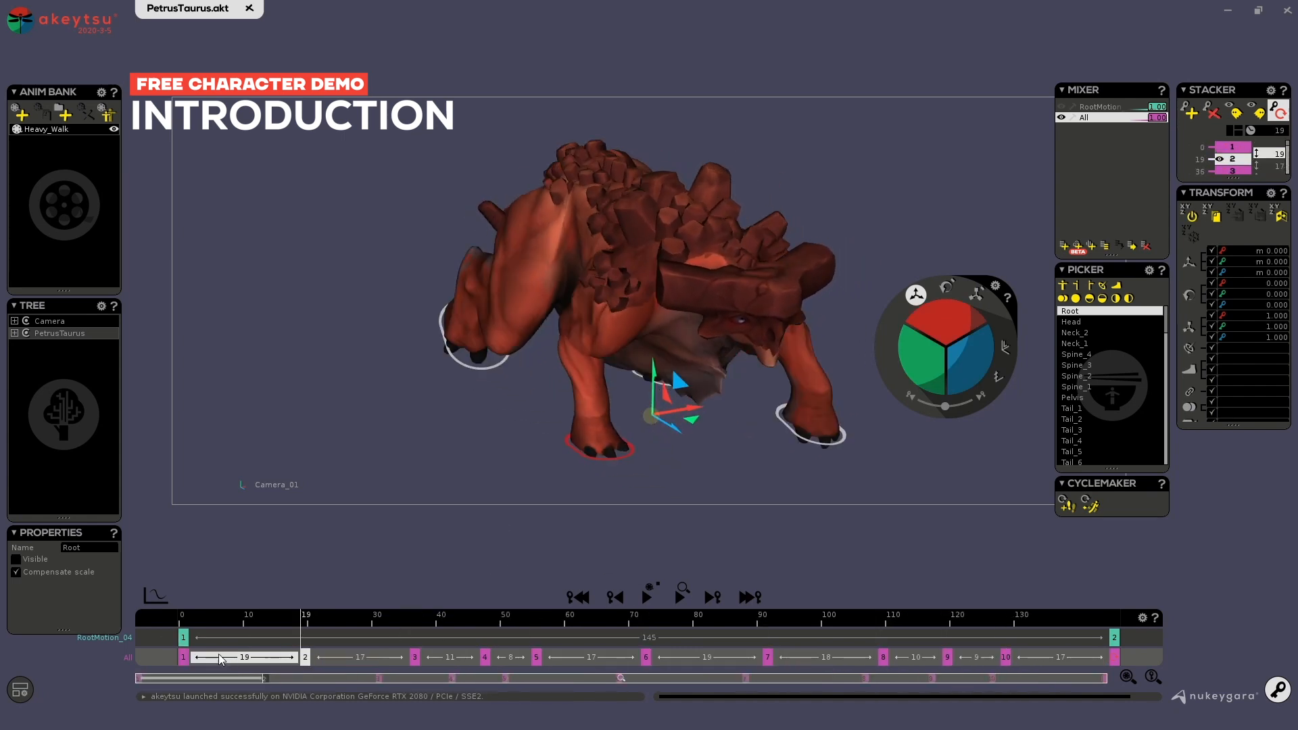
pyautogui.moveTo(277, 622)
pyautogui.mouseDown()
pyautogui.moveTo(151, 614)
pyautogui.moveTo(301, 624)
pyautogui.mouseUp()
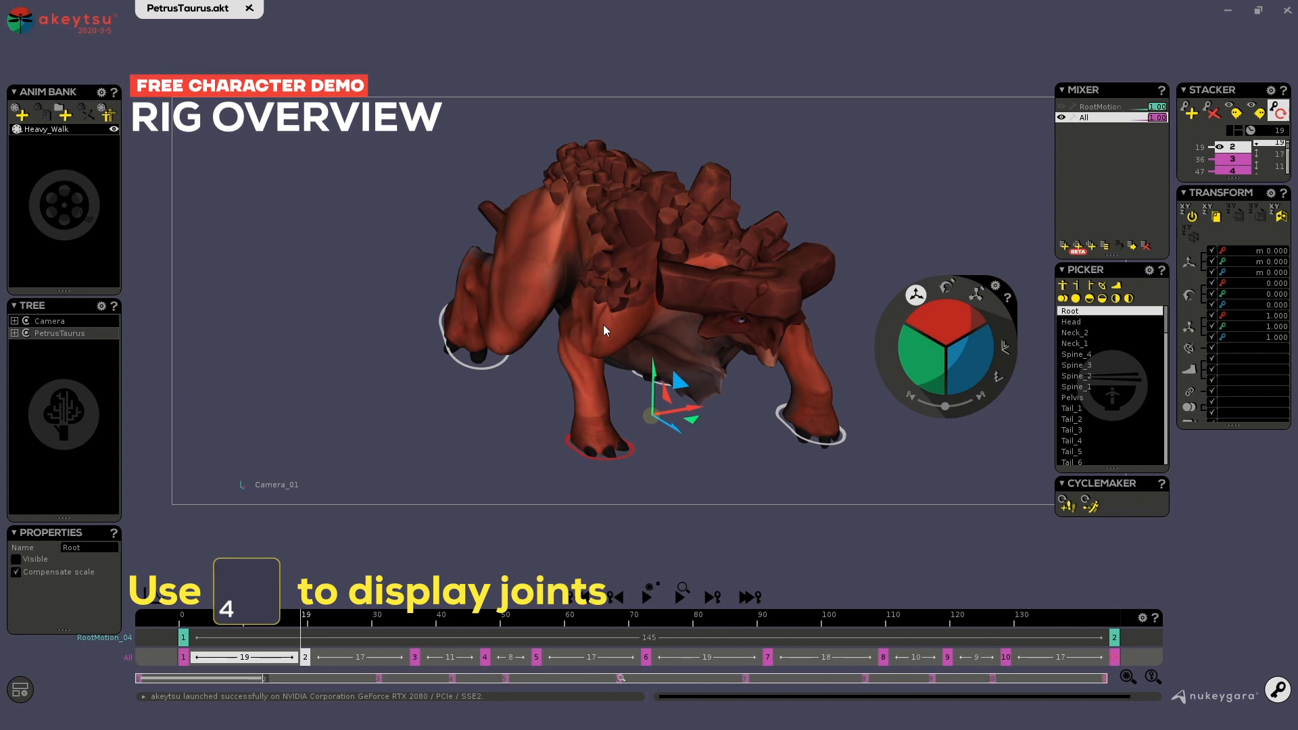
# Check the right clavicle control through the camera, deselect it, and switch to the free perspective view.
pyautogui.click(602, 295)
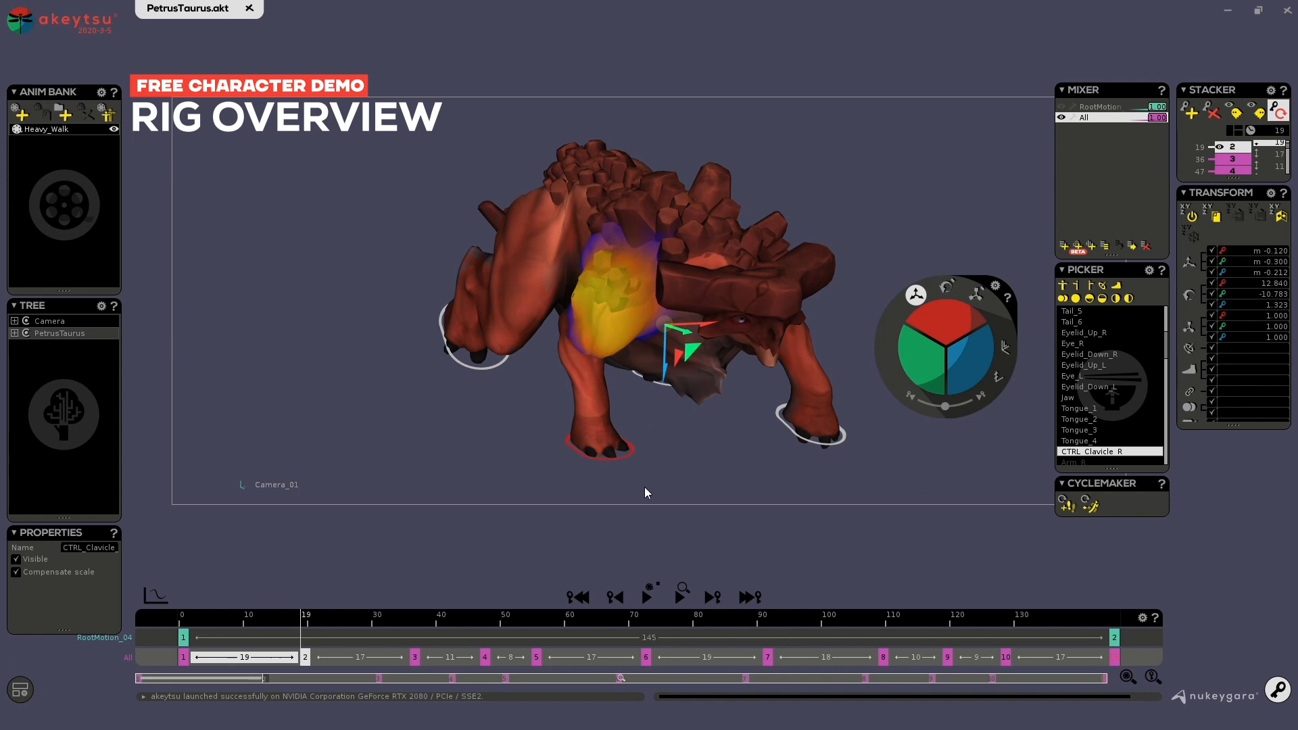
pyautogui.click(592, 544)
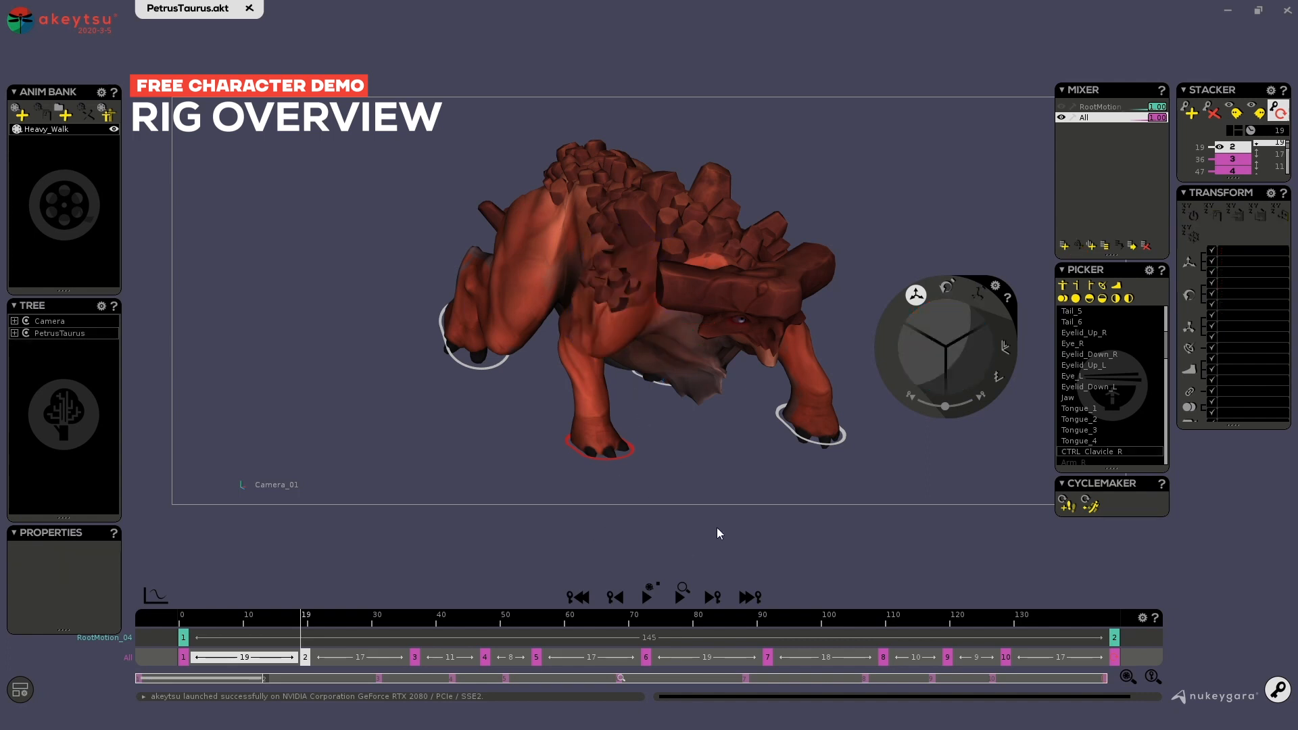
pyautogui.press('c')
pyautogui.keyDown('alt'); pyautogui.moveTo(622, 508); pyautogui.dragTo(602, 441); pyautogui.keyUp('alt')
pyautogui.scroll(5, 726, 410)
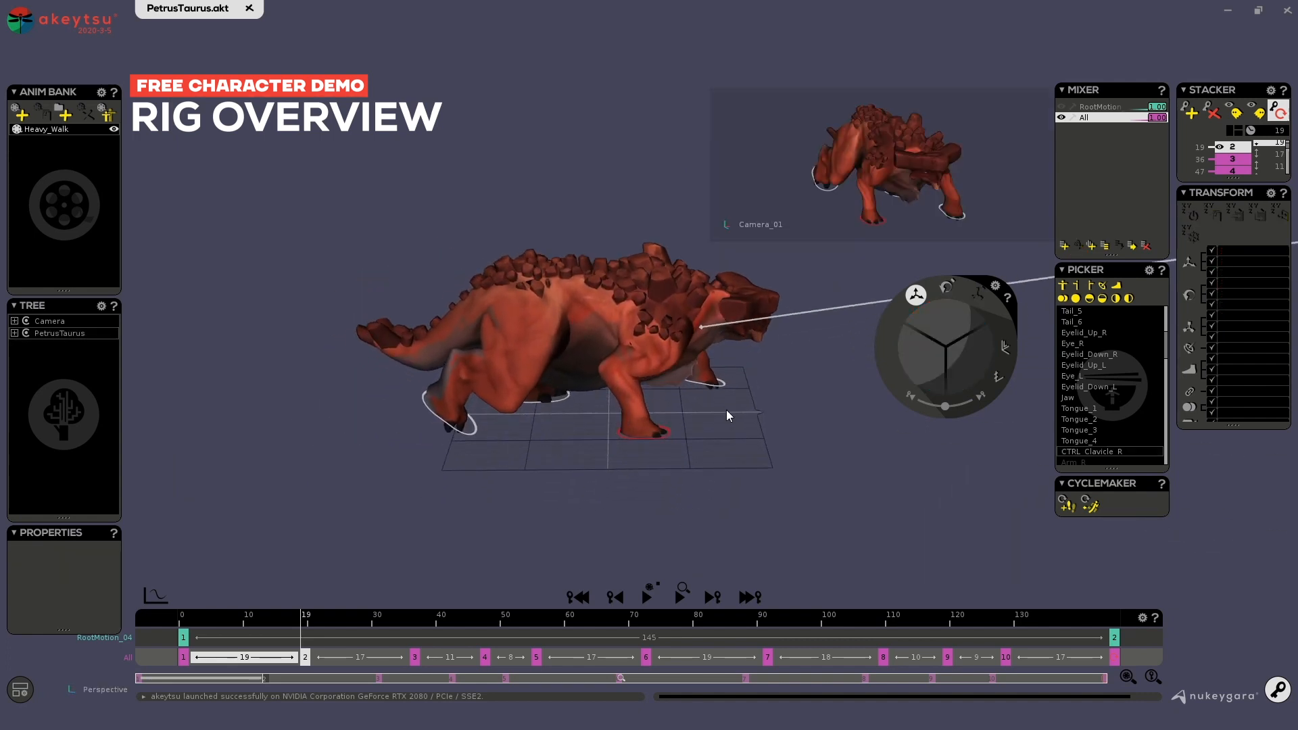
# Select the right clavicle control and examine its influence on the shoulder and front leg from several angles.
pyautogui.click(677, 334)
pyautogui.keyDown('alt'); pyautogui.moveTo(782, 441); pyautogui.dragTo(558, 365); pyautogui.keyUp('alt')
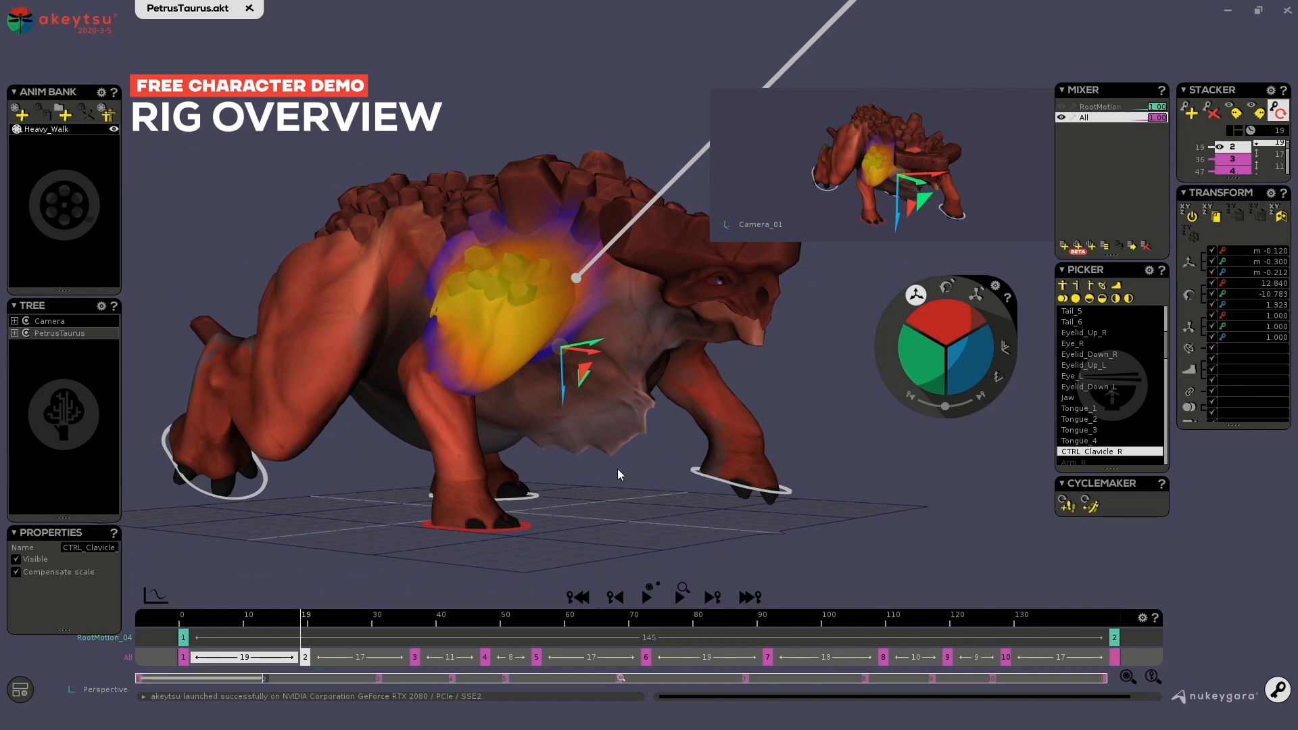
pyautogui.keyDown('alt'); pyautogui.moveTo(618, 469); pyautogui.dragTo(701, 492); pyautogui.keyUp('alt')
pyautogui.moveTo(566, 349); pyautogui.dragTo(590, 385)
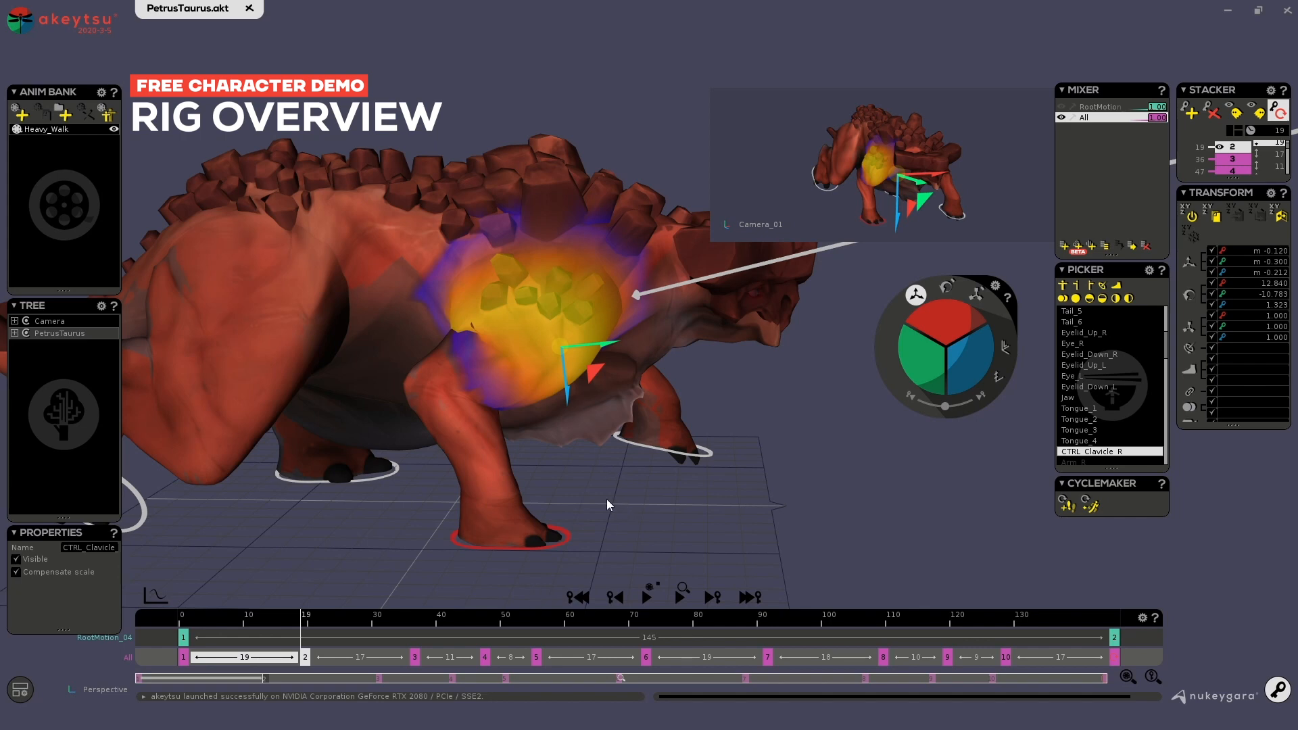
pyautogui.keyDown('alt'); pyautogui.moveTo(608, 504); pyautogui.dragTo(525, 528); pyautogui.keyUp('alt')
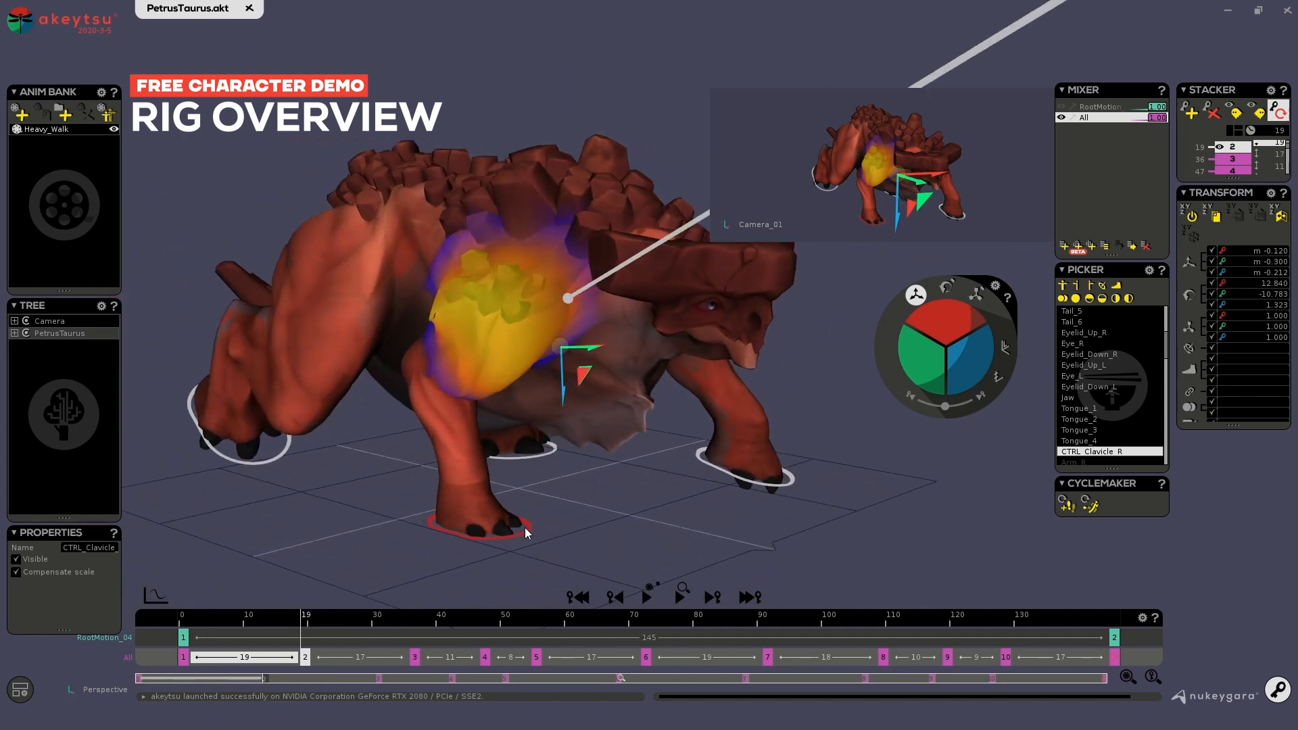
pyautogui.scroll(5, 527, 474)
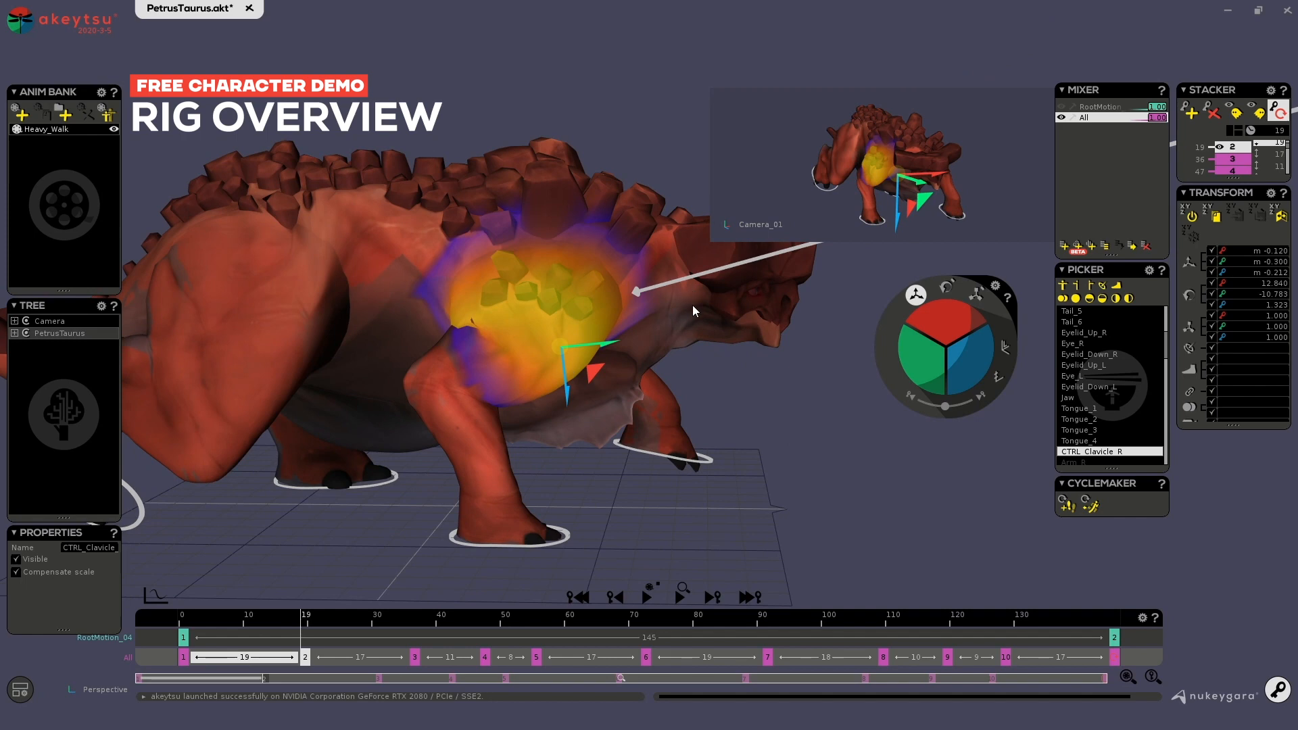
pyautogui.keyDown('alt'); pyautogui.moveTo(483, 488); pyautogui.dragTo(570, 319); pyautogui.keyUp('alt')
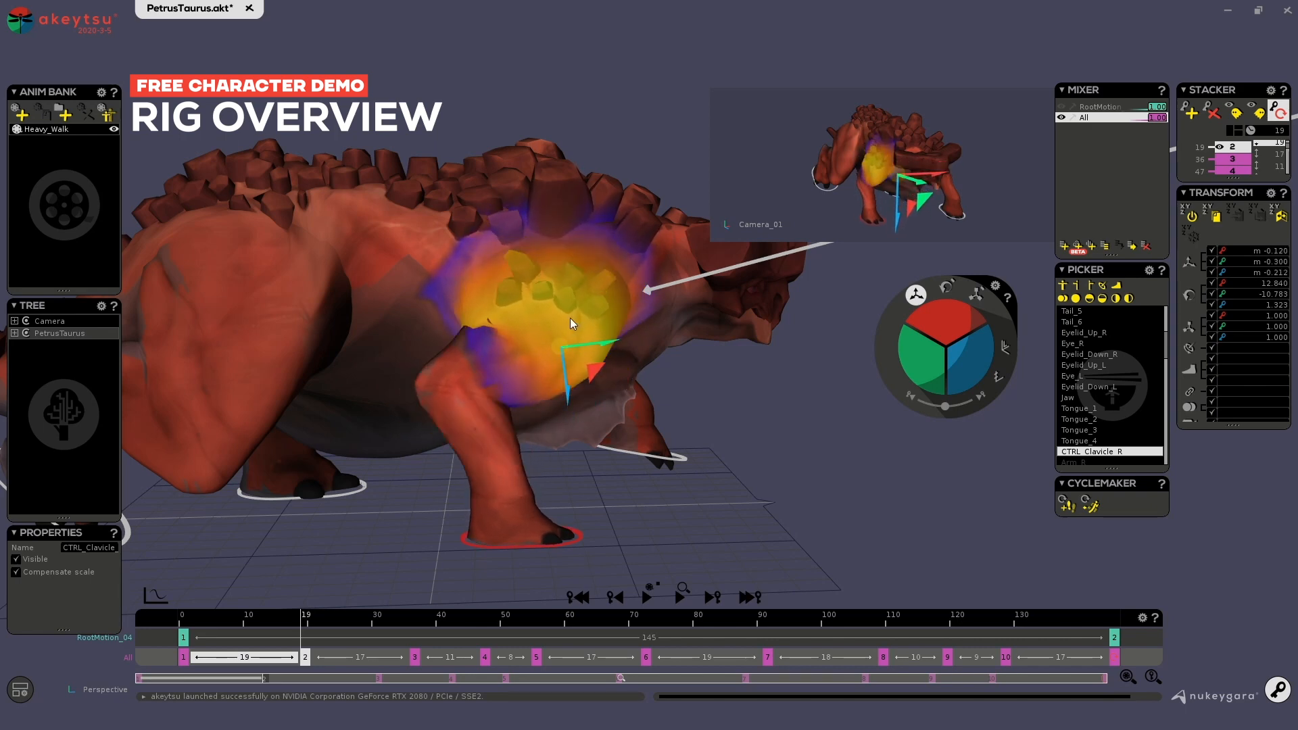
# Inspect the Ankle_R and Toe_2_1_R joints of the right hind leg, showing the rotation manipulator on the toe.
pyautogui.moveTo(333, 552); pyautogui.dragTo(598, 400, button='middle')
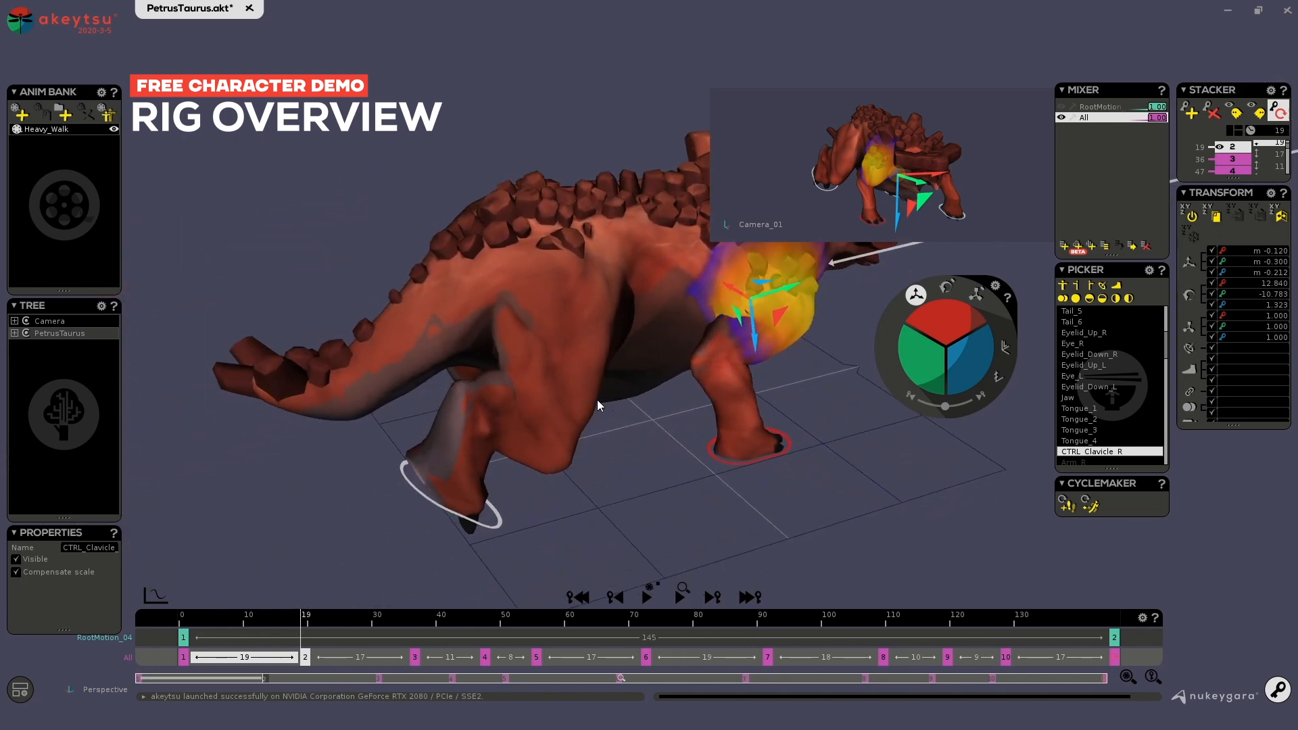
pyautogui.click(468, 432)
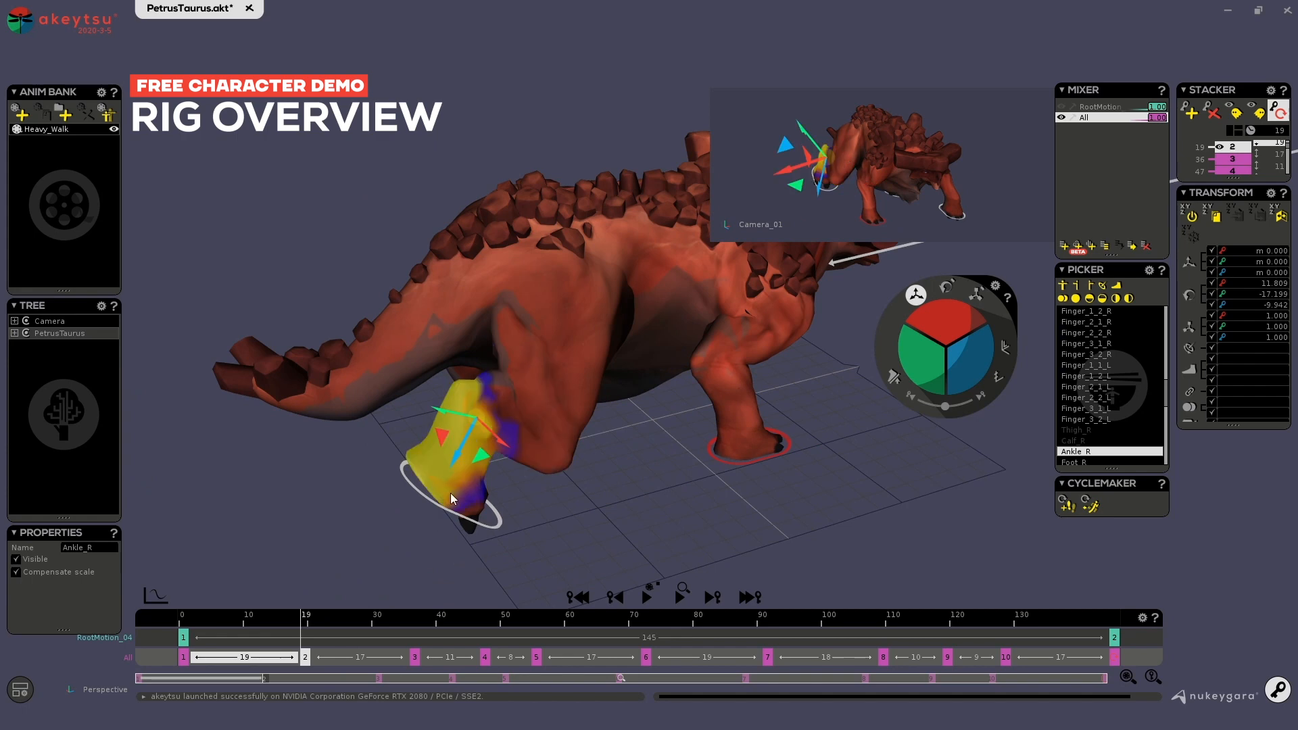
pyautogui.click(460, 465)
pyautogui.scroll(6, 527, 436)
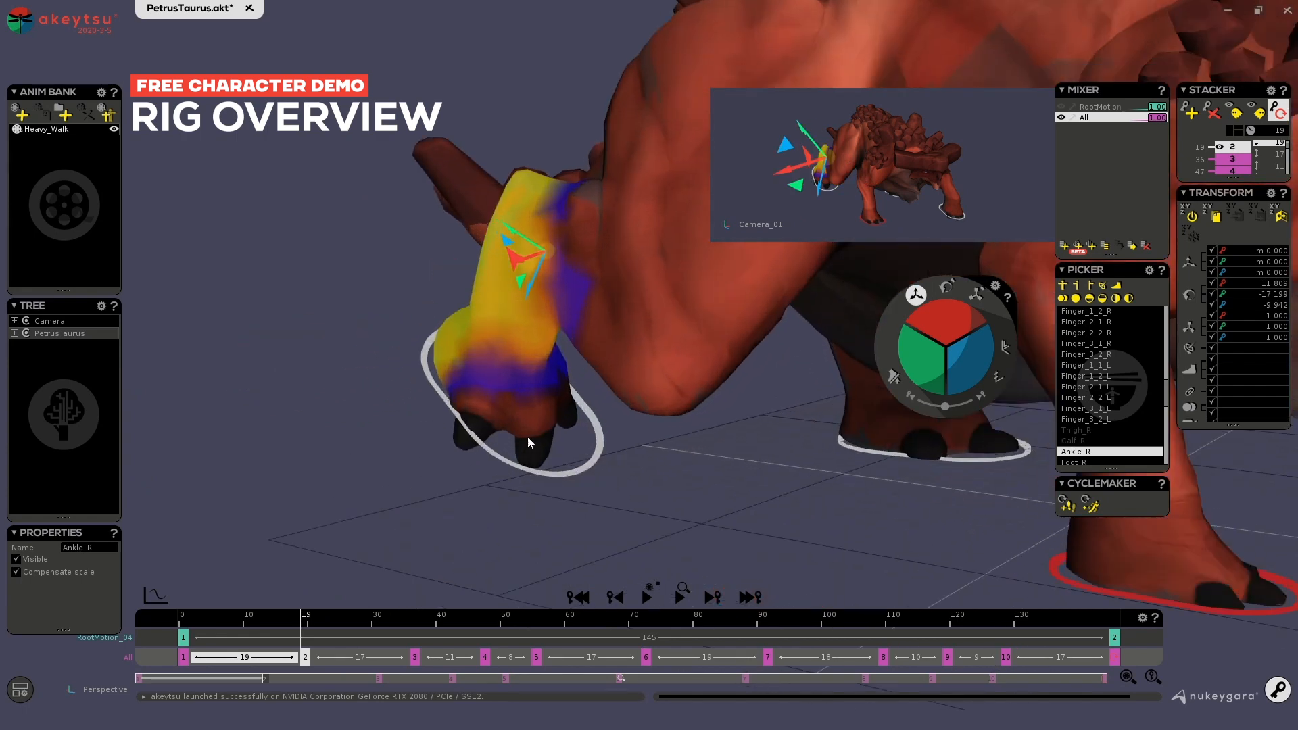
pyautogui.click(539, 423)
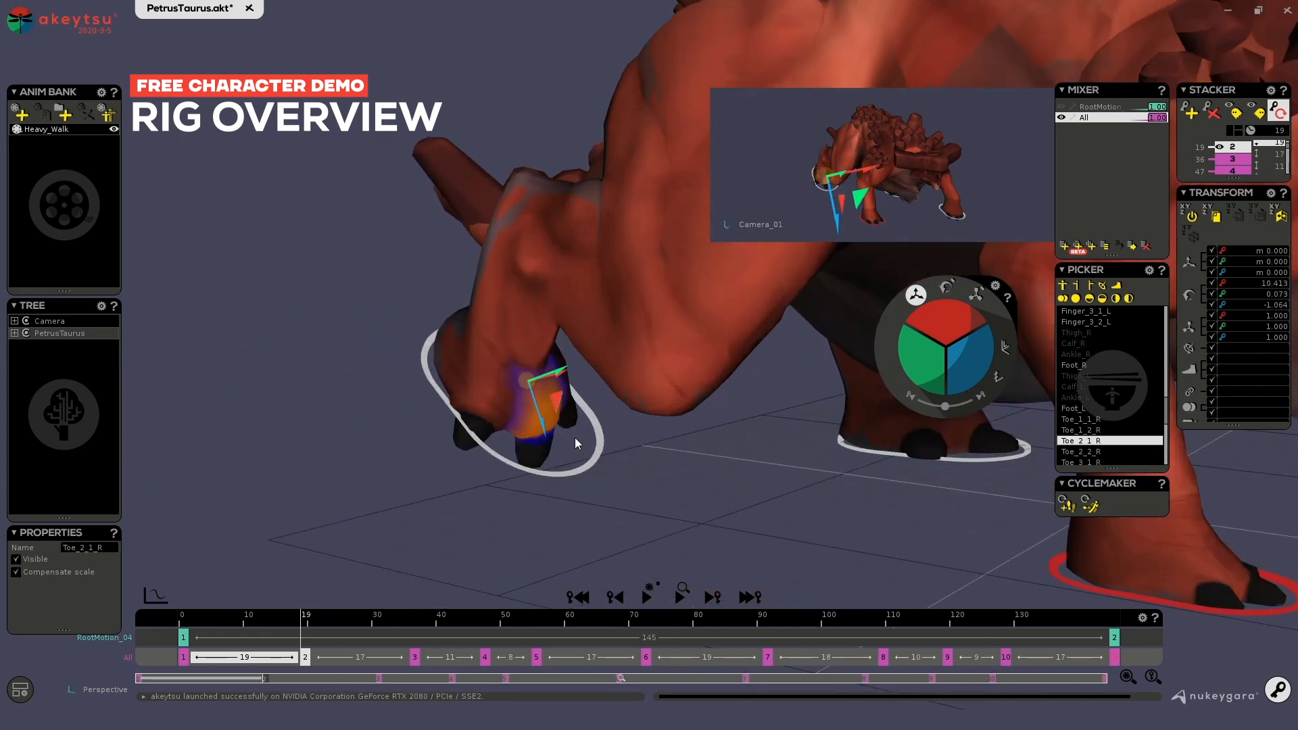
pyautogui.click(946, 288)
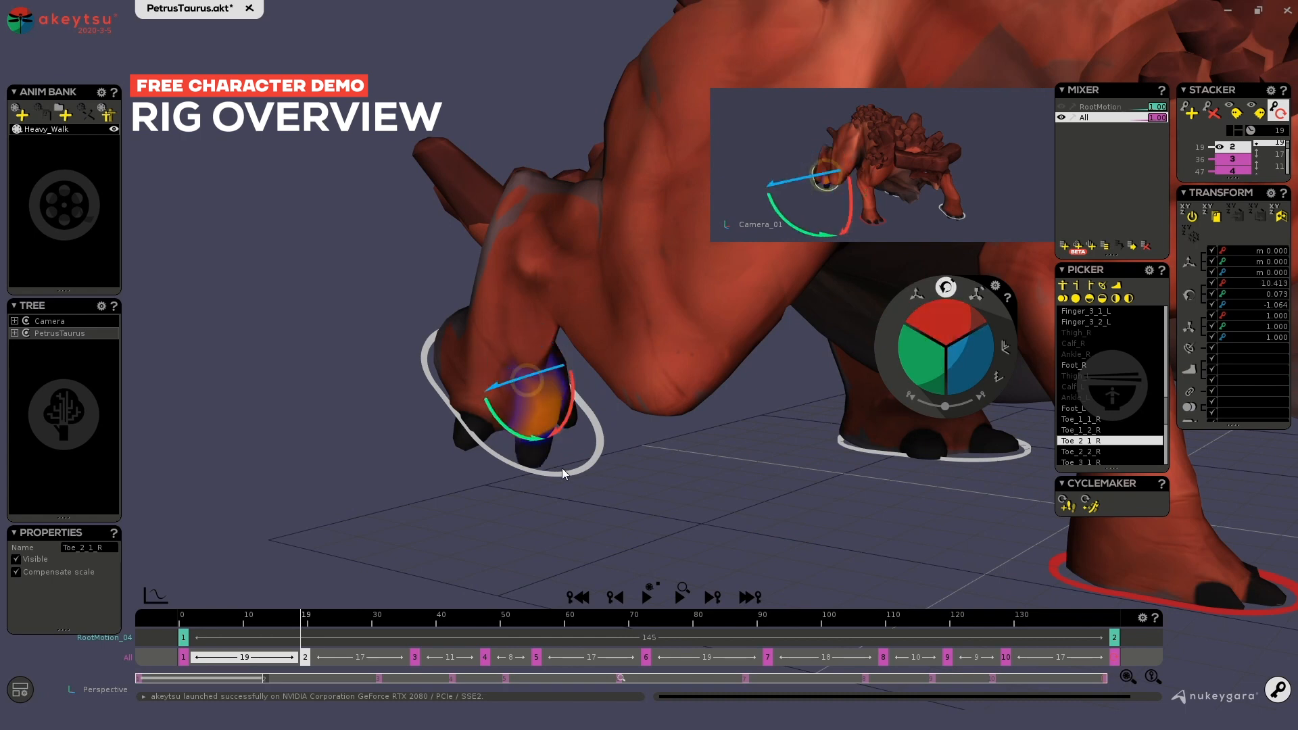
# Play the walk animation while viewing the character from different angles, and stop playback.
pyautogui.press('space')
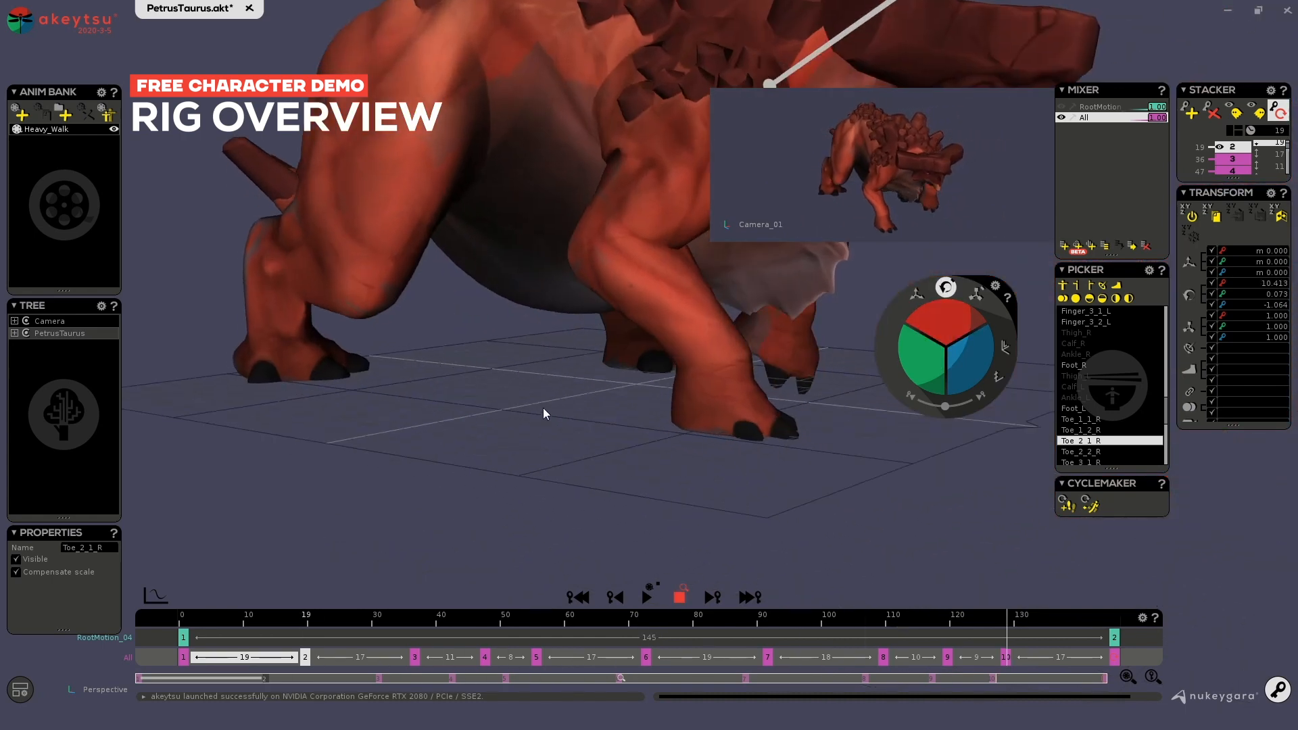
pyautogui.moveTo(543, 414); pyautogui.dragTo(443, 399, button='middle')
pyautogui.moveTo(549, 318); pyautogui.dragTo(310, 447, button='middle')
pyautogui.press('space')
# Select the Tail_3 joint and step back and forth through the tail joint chain, ending on Tail_5.
pyautogui.click(417, 172)
pyautogui.moveTo(417, 172); pyautogui.dragTo(571, 227, button='middle')
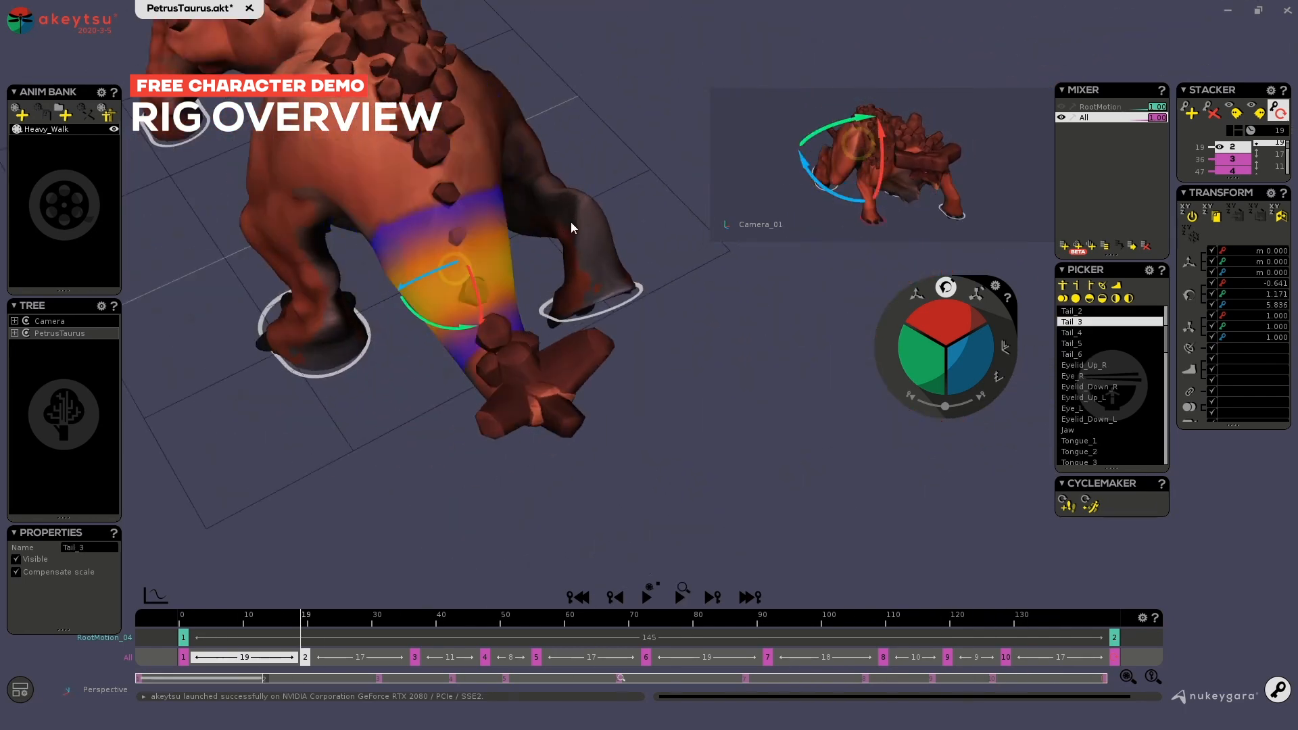
pyautogui.press('Down')
pyautogui.press('Down')
pyautogui.press('Up')
pyautogui.press('Up')
pyautogui.press('Up')
pyautogui.press('Up')
pyautogui.press('Down')
pyautogui.press('Down')
pyautogui.press('Down')
pyautogui.press('Down')
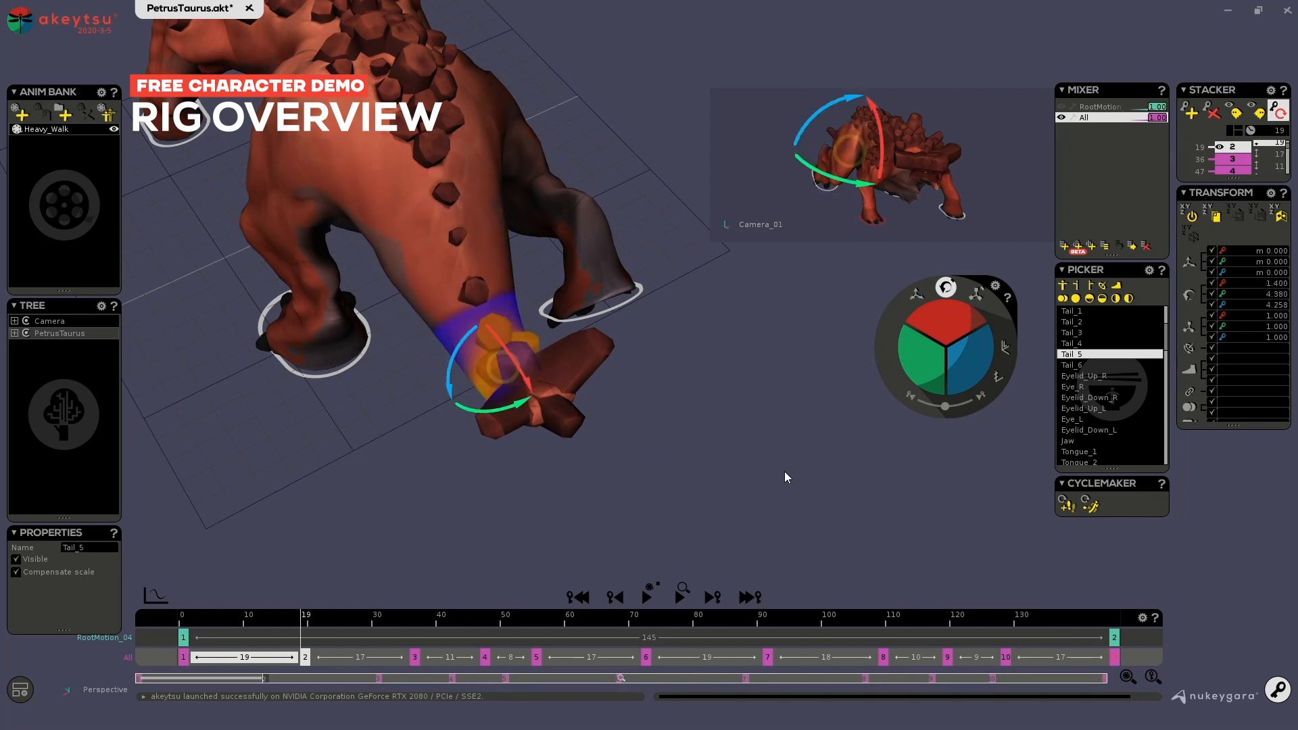
# Inspect the skin influence of the Belly, Chest and ChestLobe joints on the underside of the body.
pyautogui.moveTo(785, 472); pyautogui.dragTo(307, 352, button='middle')
pyautogui.click(286, 364)
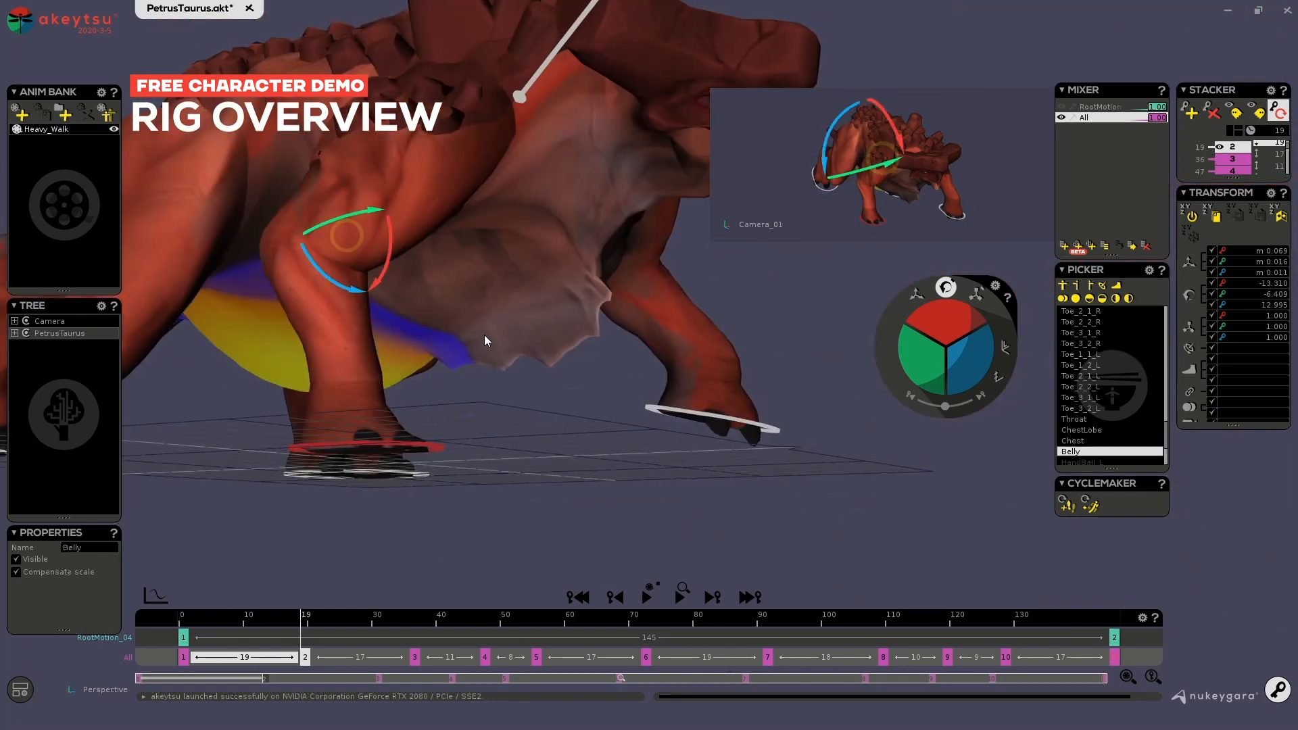
pyautogui.click(558, 291)
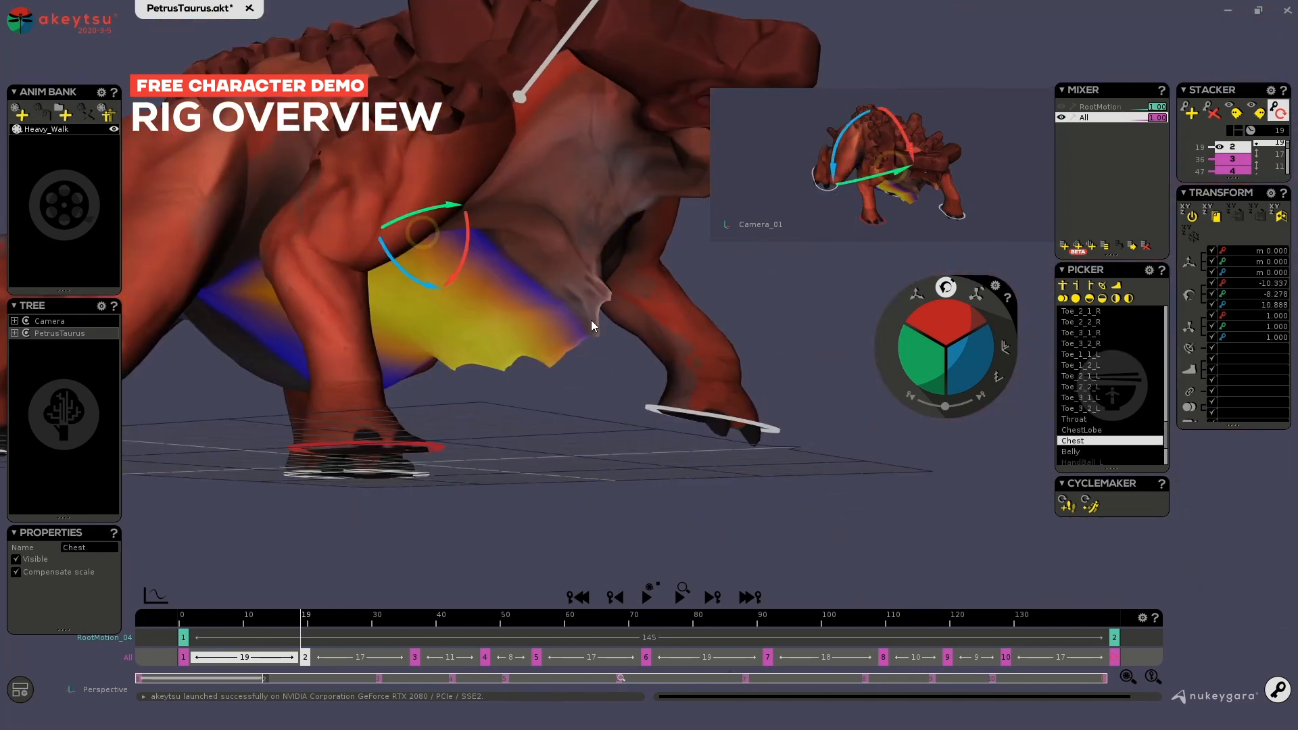
pyautogui.moveTo(591, 323); pyautogui.dragTo(550, 318, button='middle')
pyautogui.click(549, 300)
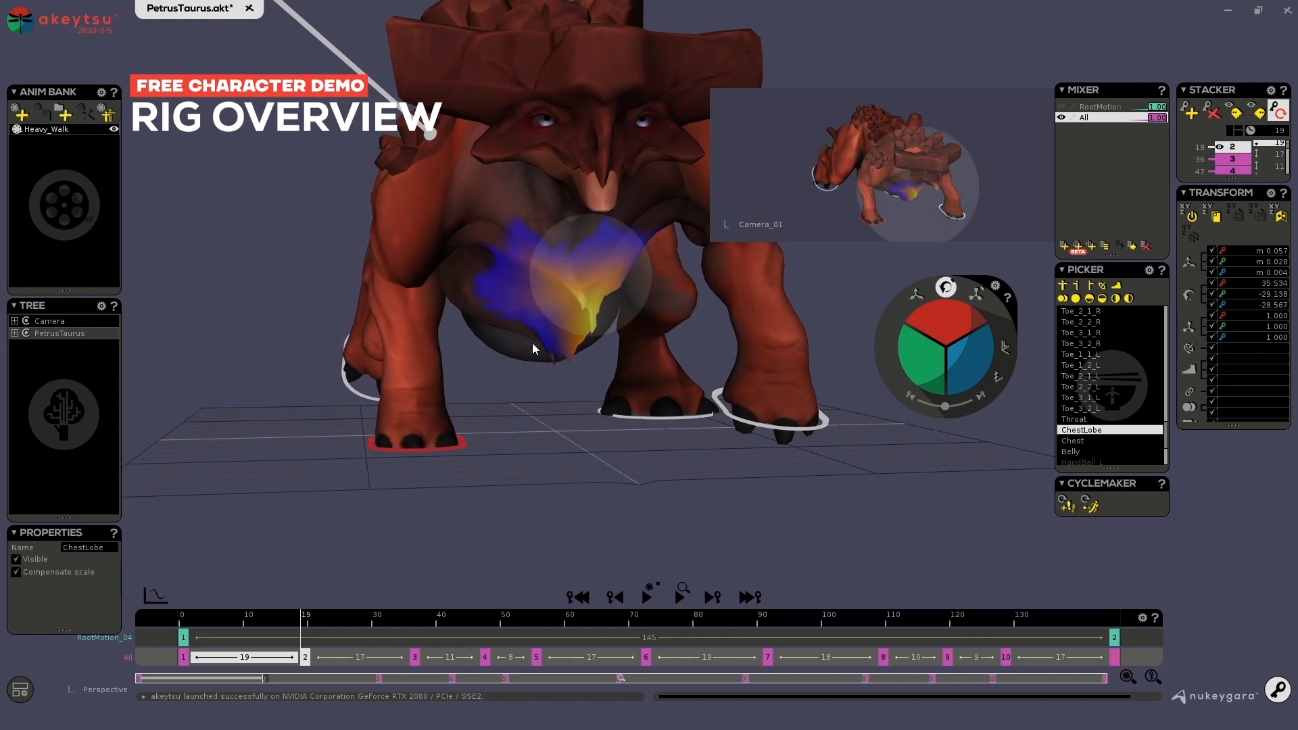
pyautogui.click(541, 358)
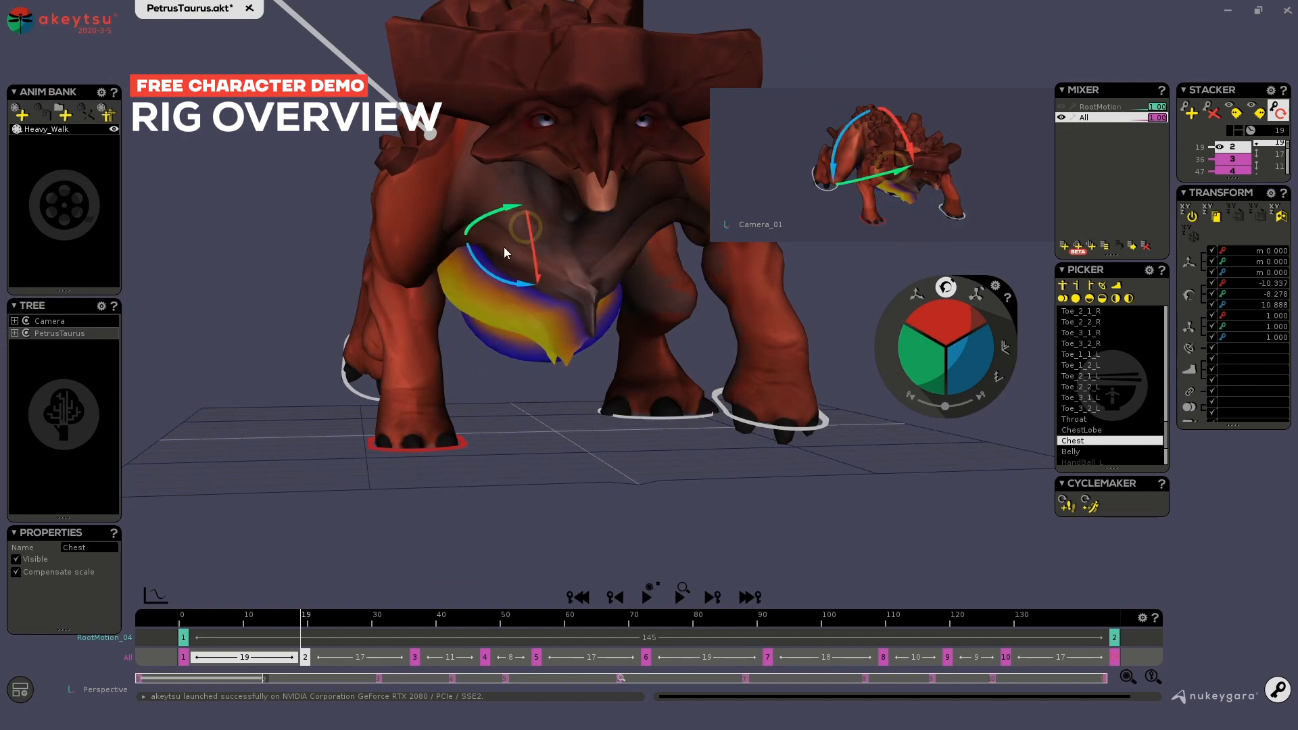
# Rotate the Jaw joint to open the mouth, to about 2.4 on X, and look at the teeth and tongue.
pyautogui.moveTo(653, 222); pyautogui.dragTo(526, 280, button='middle')
pyautogui.click(538, 287)
pyautogui.press('f')
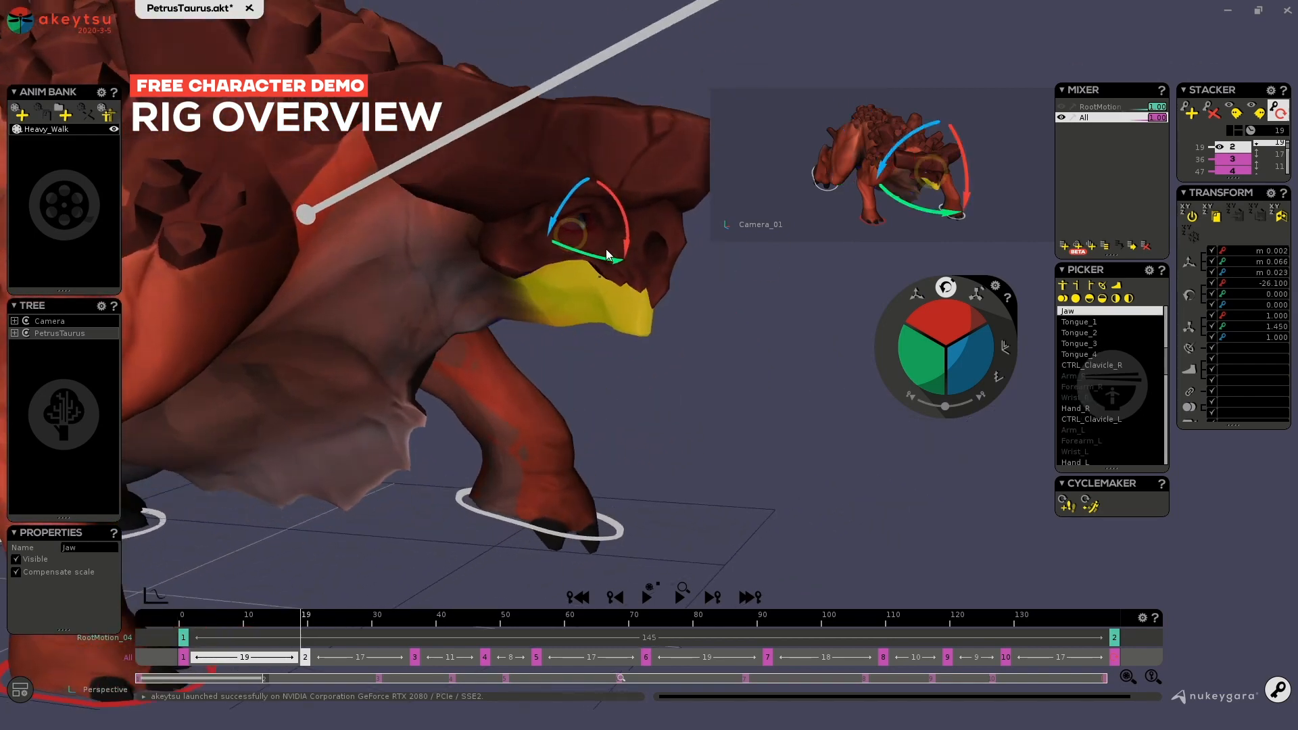
pyautogui.moveTo(628, 246); pyautogui.dragTo(644, 286)
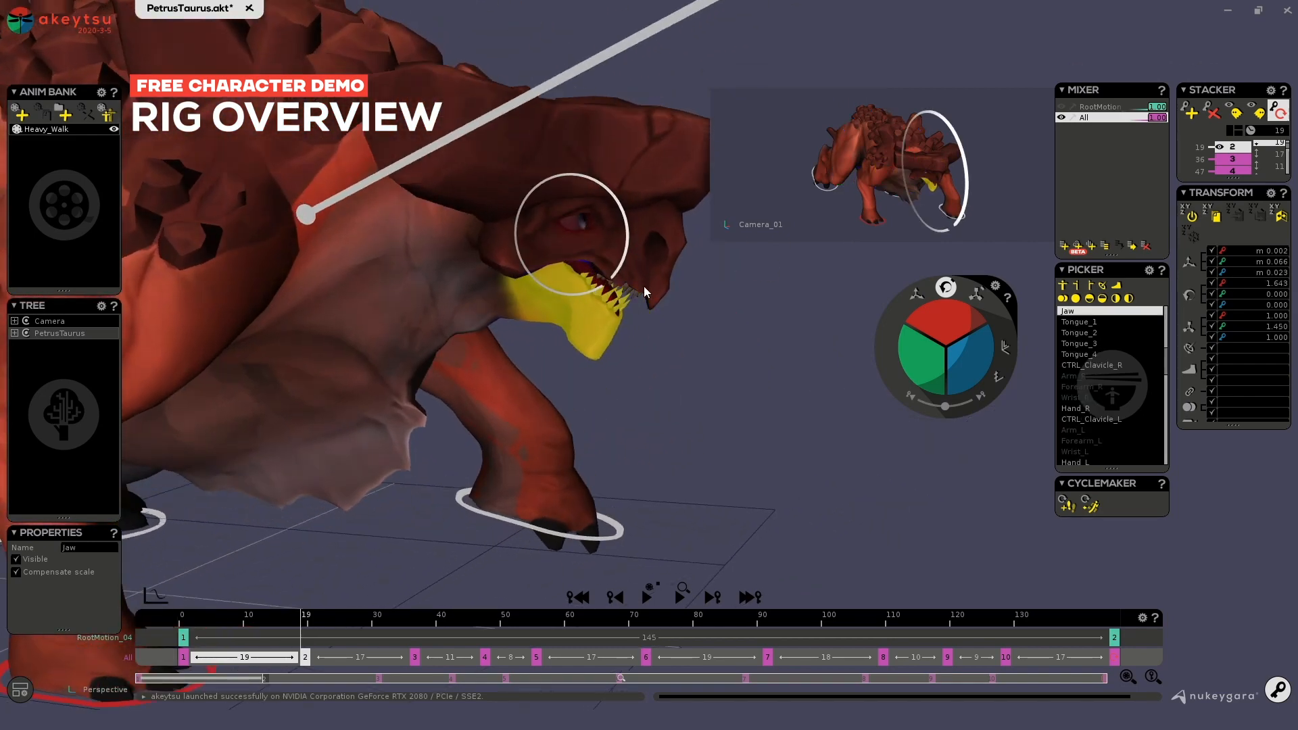
pyautogui.moveTo(644, 286); pyautogui.dragTo(485, 372, button='middle')
pyautogui.scroll(5, 440, 390)
pyautogui.click(322, 516)
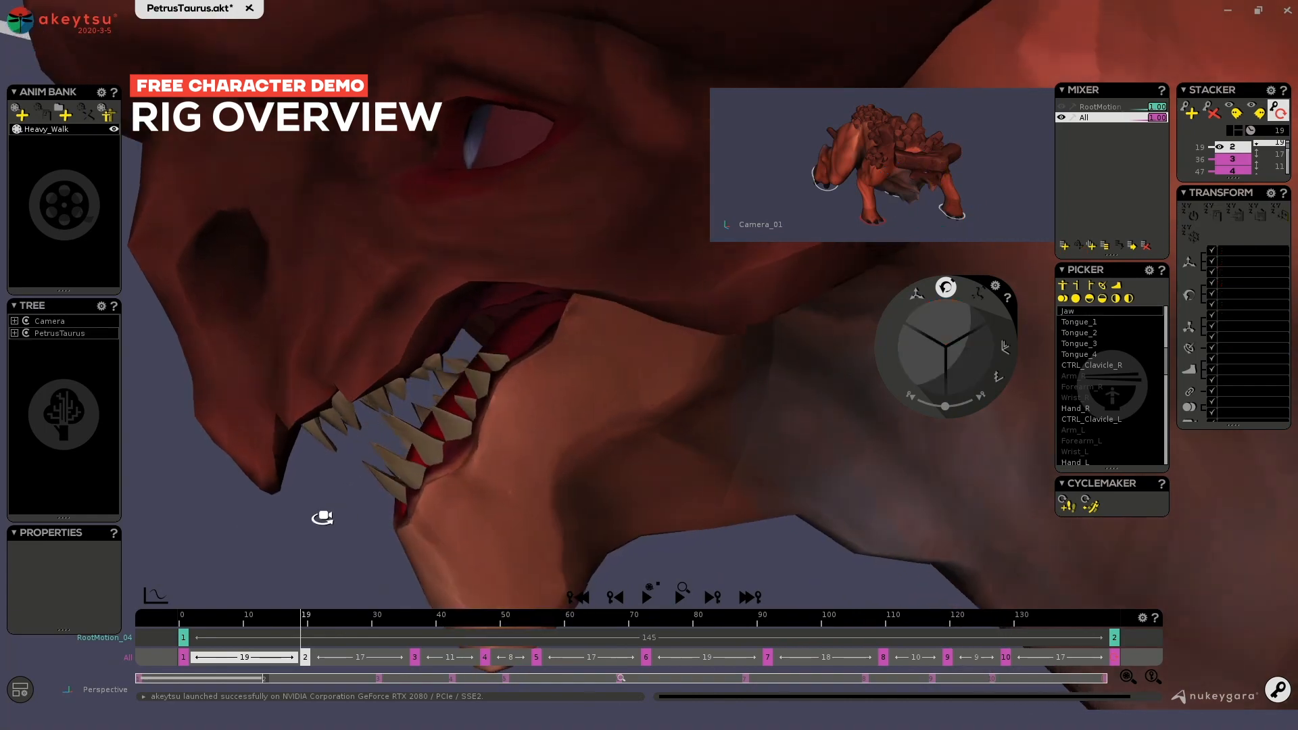
# Scale the Jaw joint up uniformly by a factor of about 1.41.
pyautogui.click(486, 459)
pyautogui.scroll(-5, 487, 457)
pyautogui.click(976, 295)
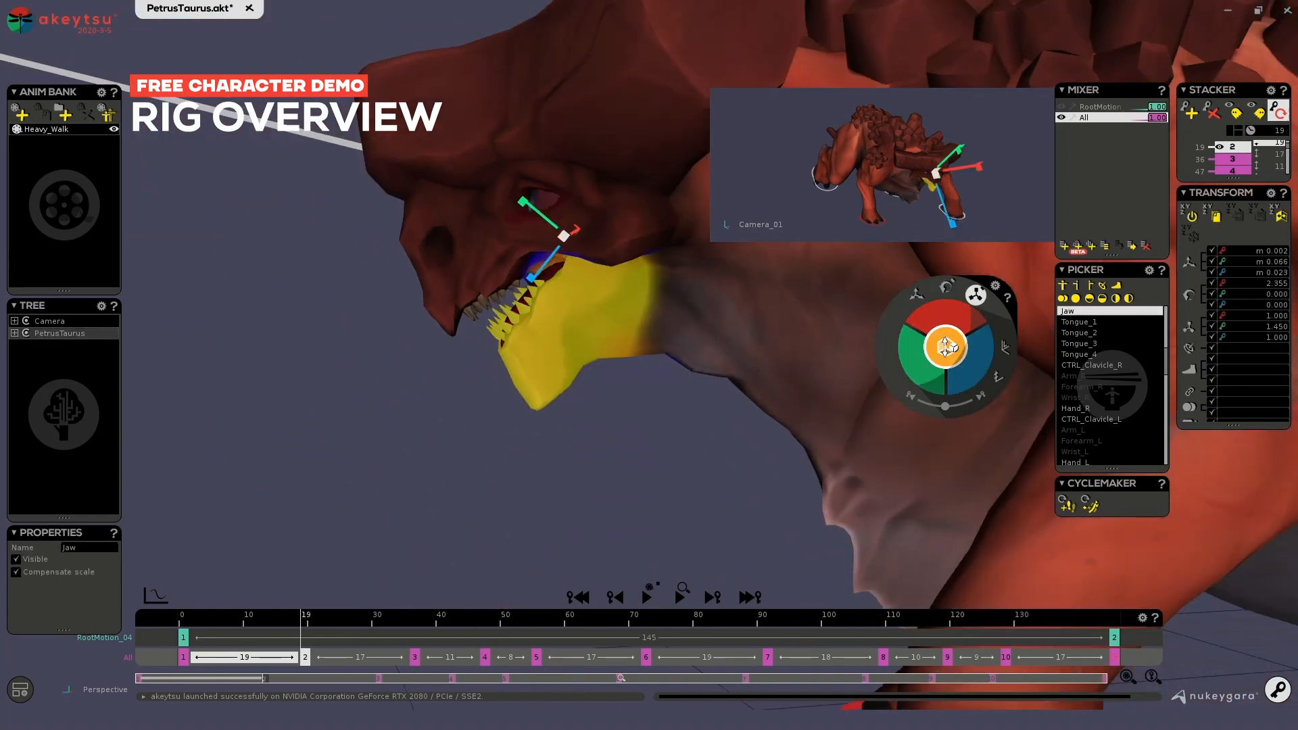
pyautogui.moveTo(945, 346); pyautogui.dragTo(942, 319)
pyautogui.moveTo(305, 399); pyautogui.dragTo(508, 396, button='middle')
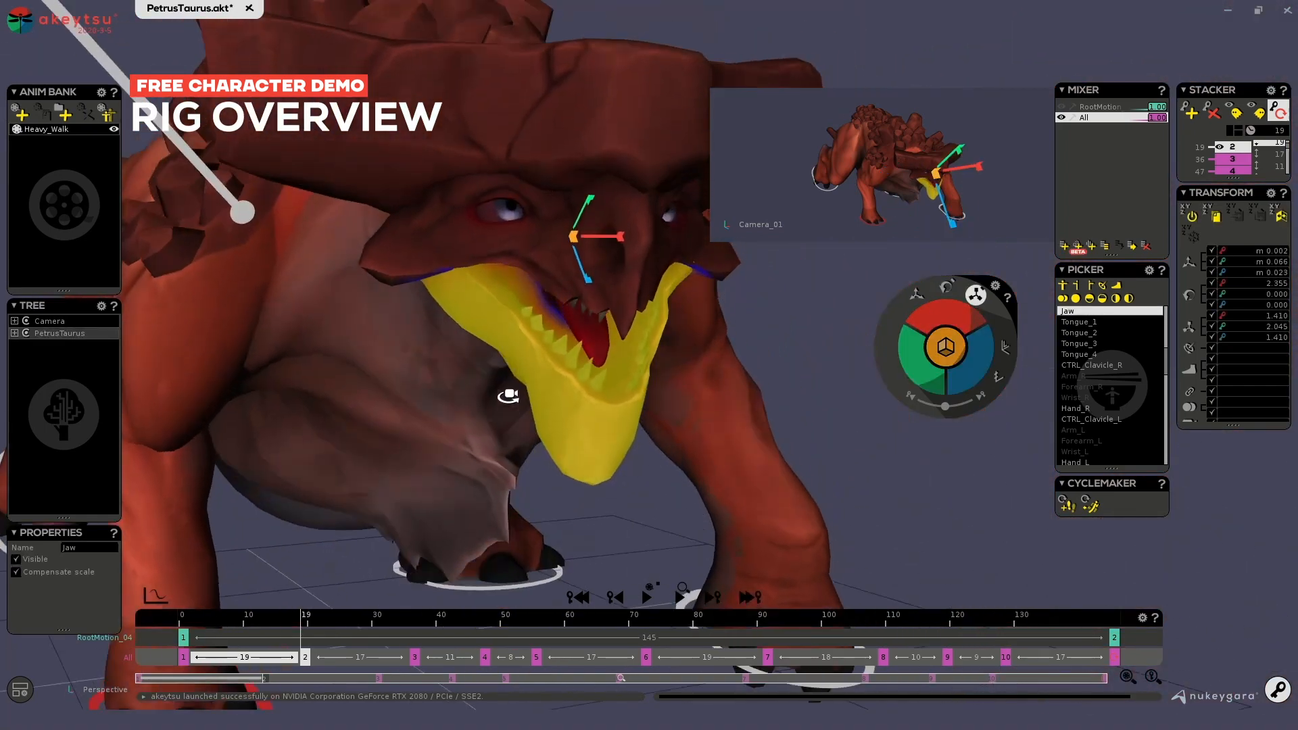
# Try rotating the enlarged jaw to test how its opening looks from the side.
pyautogui.click(946, 287)
pyautogui.moveTo(711, 399); pyautogui.dragTo(825, 407, button='middle')
pyautogui.hotkey('ctrl', 'z')
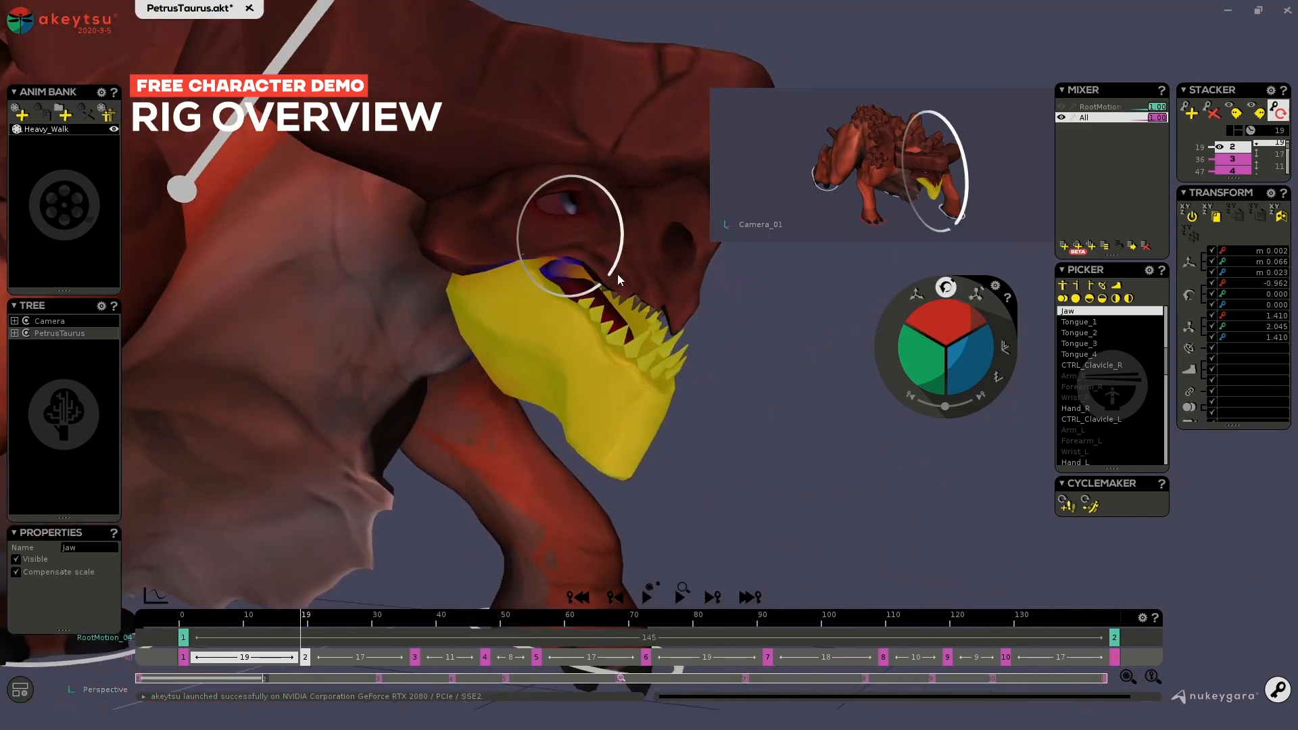
pyautogui.click(357, 328)
pyautogui.moveTo(750, 414); pyautogui.dragTo(707, 430, button='middle')
# Undo the rotation and scale changes made to the Jaw joint.
pyautogui.hotkey('ctrl', 'z')
pyautogui.hotkey('ctrl', 'z')
pyautogui.hotkey('ctrl', 'z')
pyautogui.hotkey('ctrl', 'z')
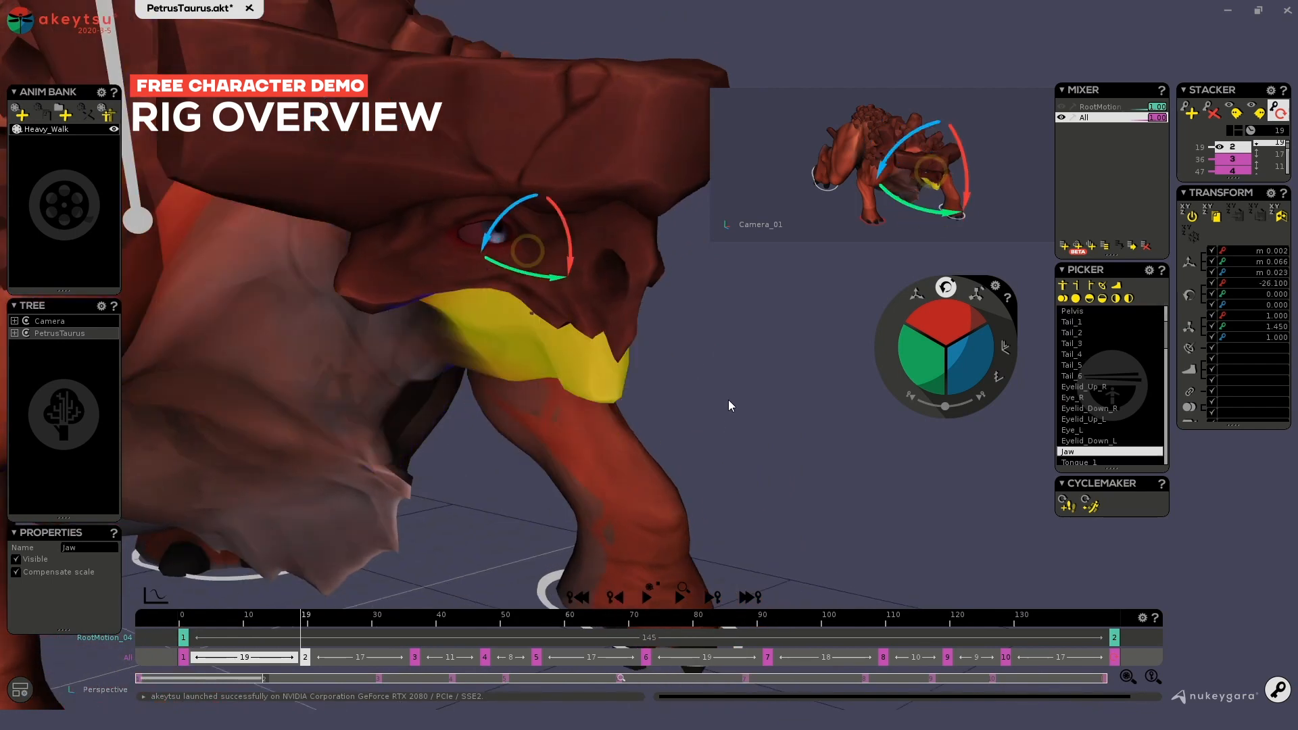
pyautogui.moveTo(771, 261)
pyautogui.mouseDown(button='middle')
pyautogui.moveTo(793, 284)
pyautogui.moveTo(757, 246)
pyautogui.mouseUp(button='middle')
pyautogui.scroll(3, 560, 281)
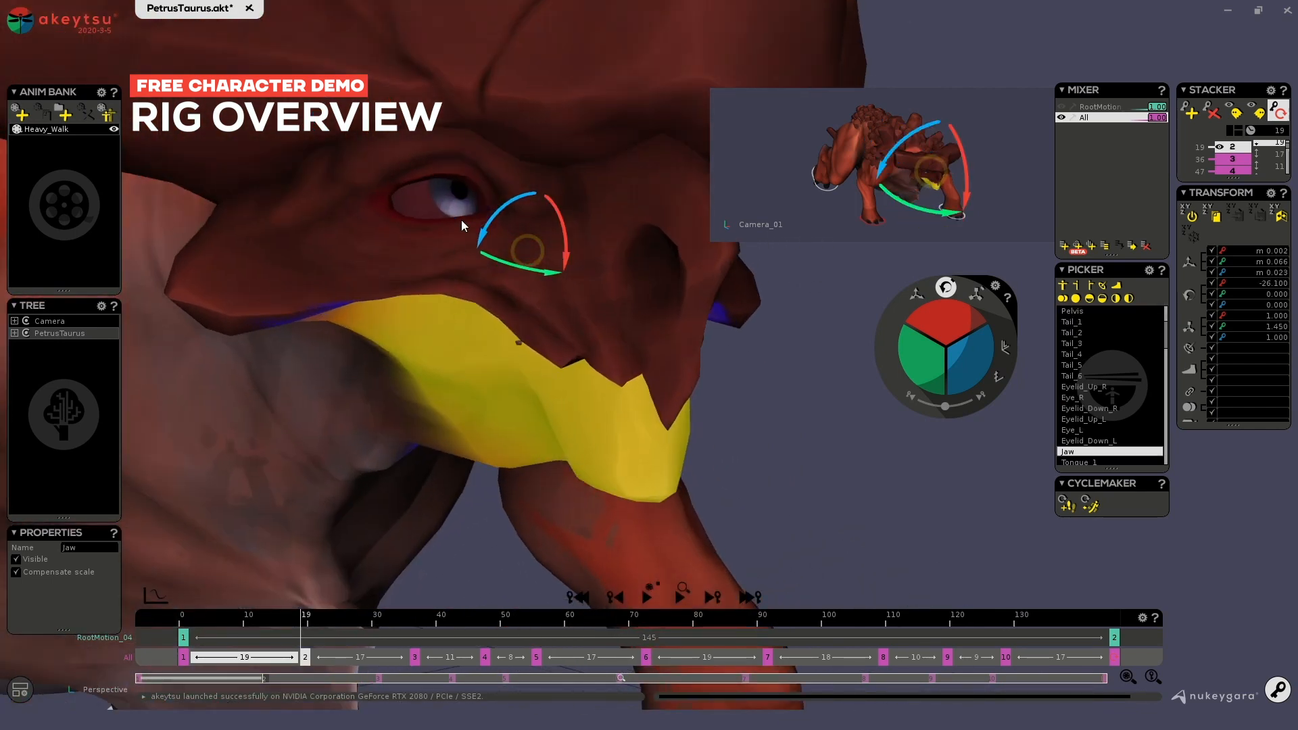
# Select the right and left eye joints and examine how the eyes sit in their sockets.
pyautogui.click(421, 197)
pyautogui.moveTo(421, 197); pyautogui.dragTo(453, 381, button='middle')
pyautogui.click(504, 245)
pyautogui.moveTo(495, 252); pyautogui.dragTo(505, 281)
pyautogui.moveTo(505, 282); pyautogui.dragTo(494, 227, button='middle')
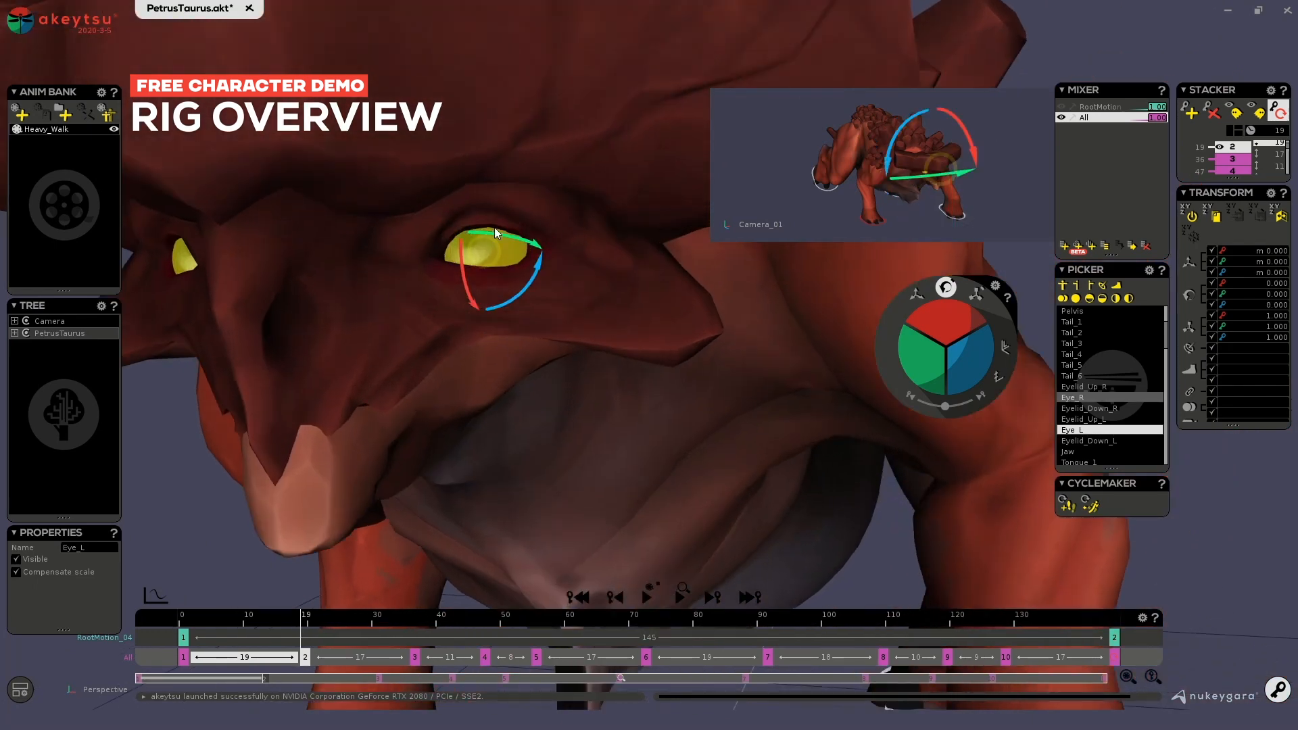
# Test rotating the left eye's eyelid joints and undo the rotation.
pyautogui.click(494, 230)
pyautogui.keyDown('shift'); pyautogui.click(488, 269); pyautogui.keyUp('shift')
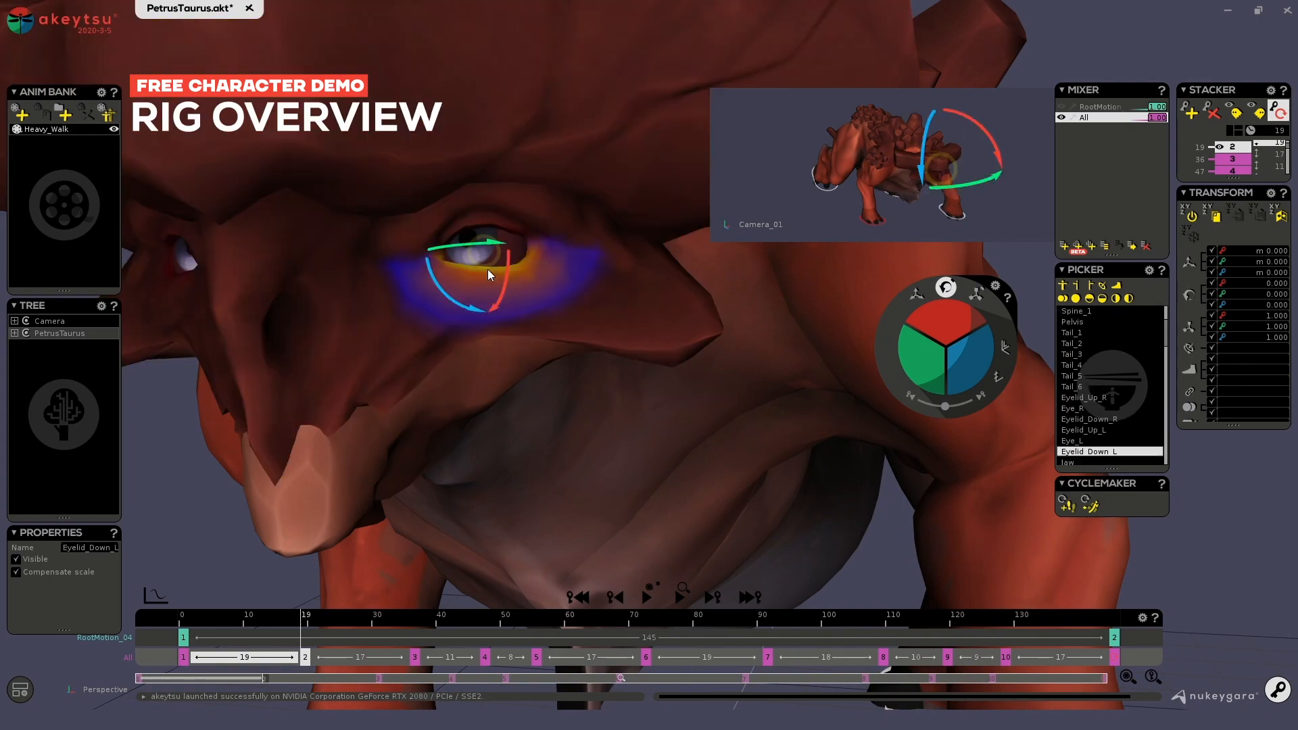
pyautogui.moveTo(943, 321); pyautogui.dragTo(954, 332)
pyautogui.moveTo(869, 339); pyautogui.dragTo(536, 409, button='middle')
pyautogui.hotkey('ctrl', 'z')
# Display the wireframe over the shaded character and examine the topology of the face and body.
pyautogui.press('w')
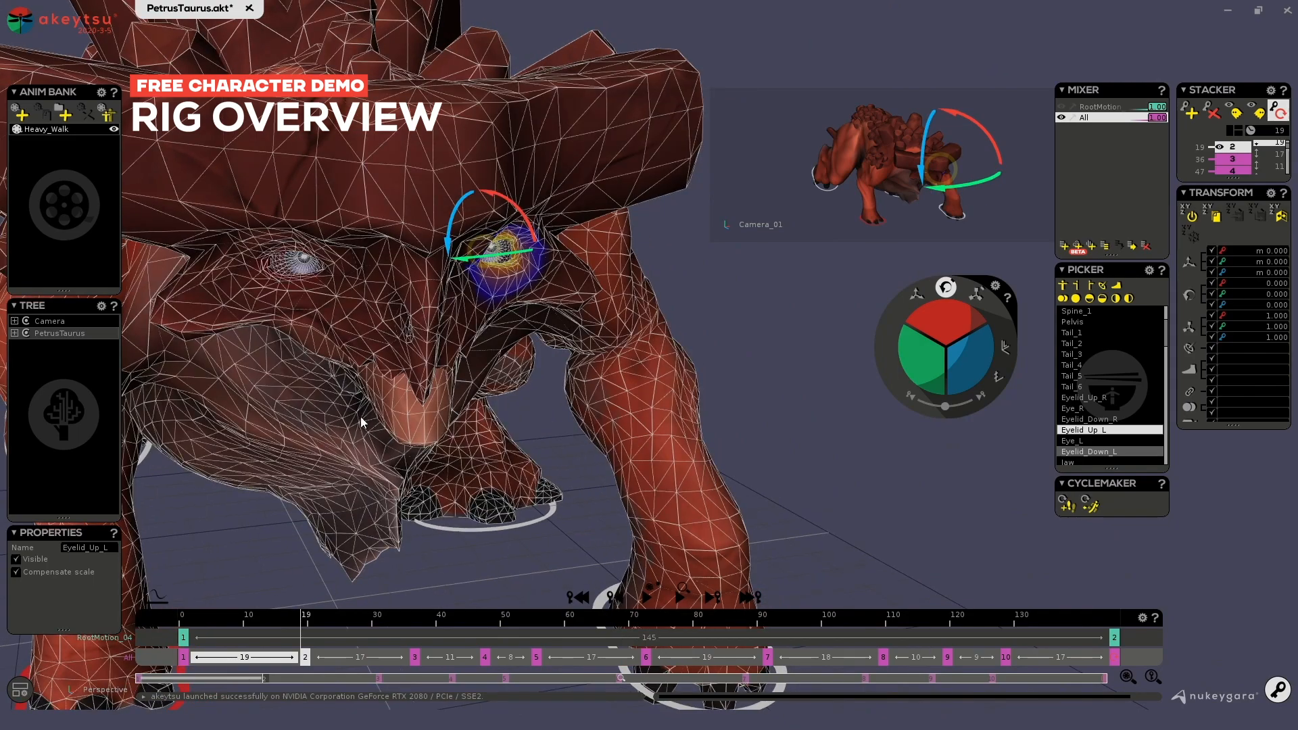
pyautogui.moveTo(360, 416); pyautogui.dragTo(433, 308, button='middle')
pyautogui.click(579, 391)
pyautogui.moveTo(579, 391); pyautogui.dragTo(450, 310, button='middle')
pyautogui.click(500, 270)
pyautogui.moveTo(501, 269); pyautogui.dragTo(573, 150, button='middle')
pyautogui.moveTo(303, 266); pyautogui.dragTo(439, 185, button='middle')
# Select the Spine_1 and Spine_2 joints and examine their skin influence on the back and its spikes.
pyautogui.press('w')
pyautogui.click(551, 347)
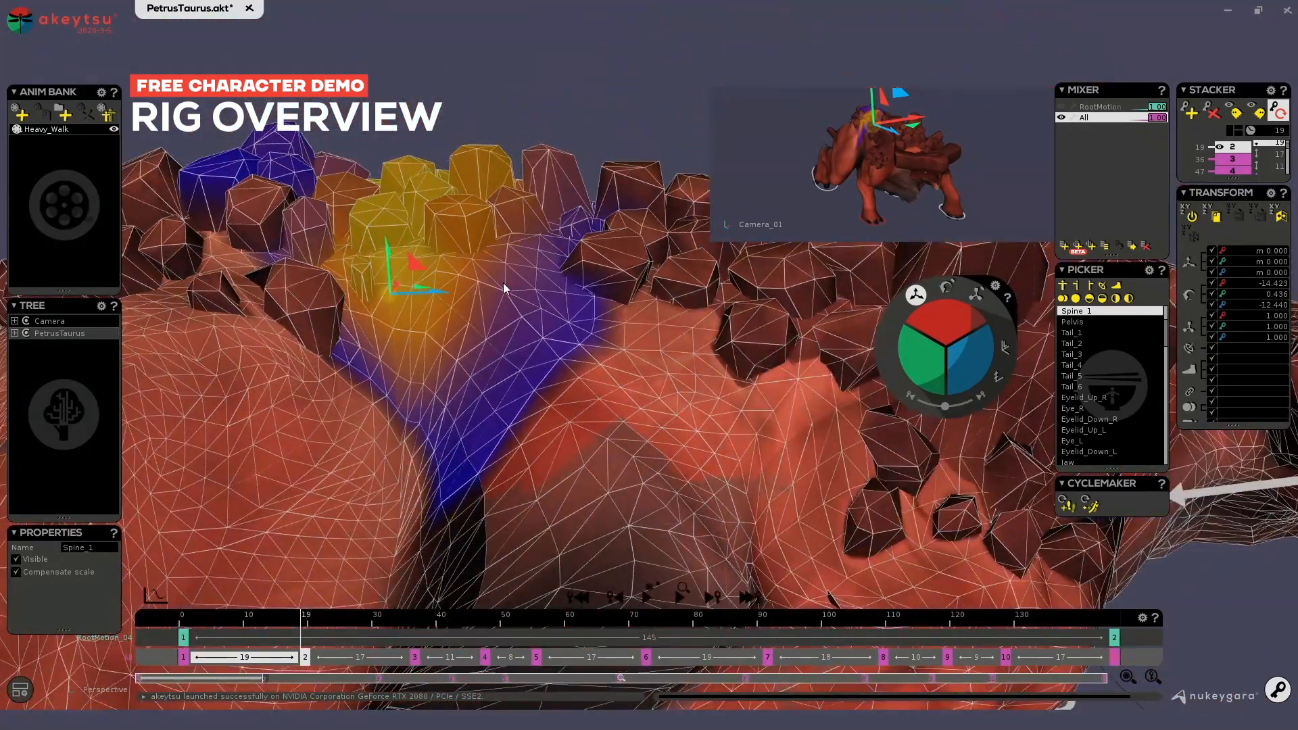
pyautogui.click(626, 266)
pyautogui.moveTo(551, 103)
pyautogui.mouseDown(button='middle')
pyautogui.moveTo(487, 81)
pyautogui.moveTo(554, 82)
pyautogui.mouseUp(button='middle')
pyautogui.moveTo(547, 131); pyautogui.dragTo(505, 166, button='middle')
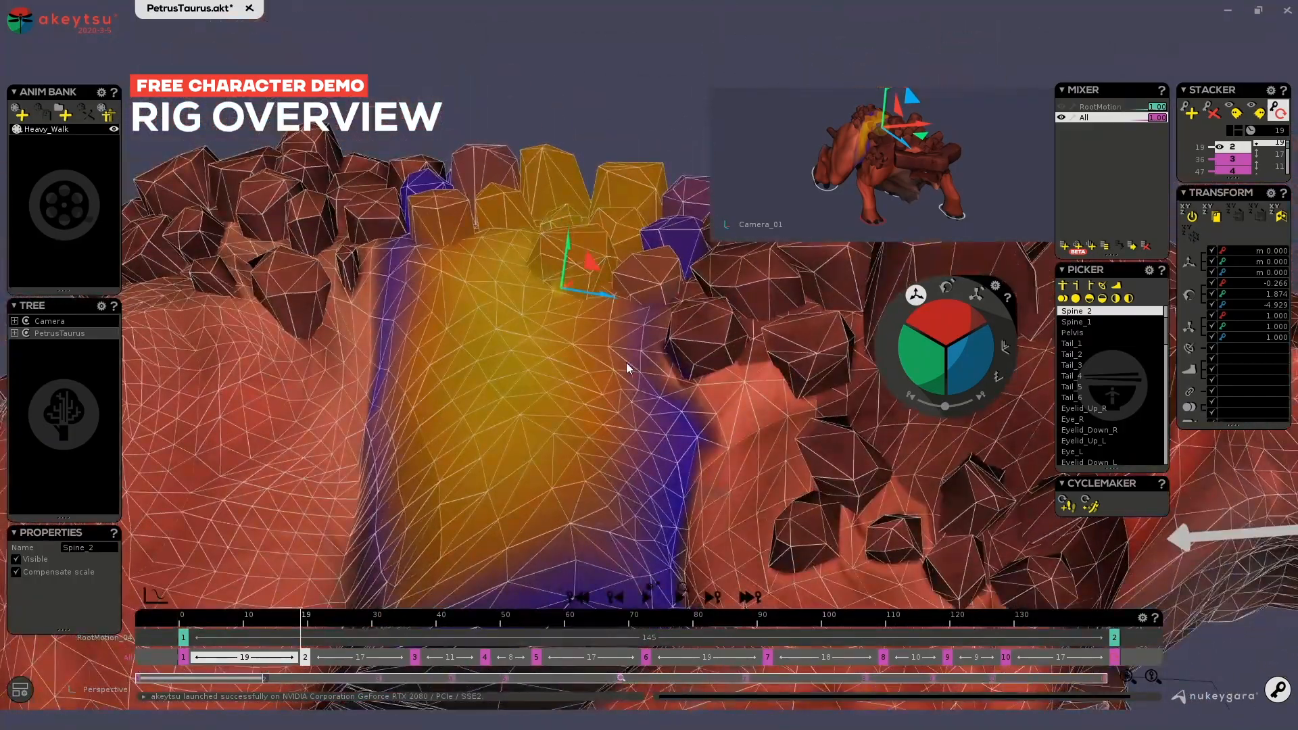
pyautogui.scroll(-10, 628, 368)
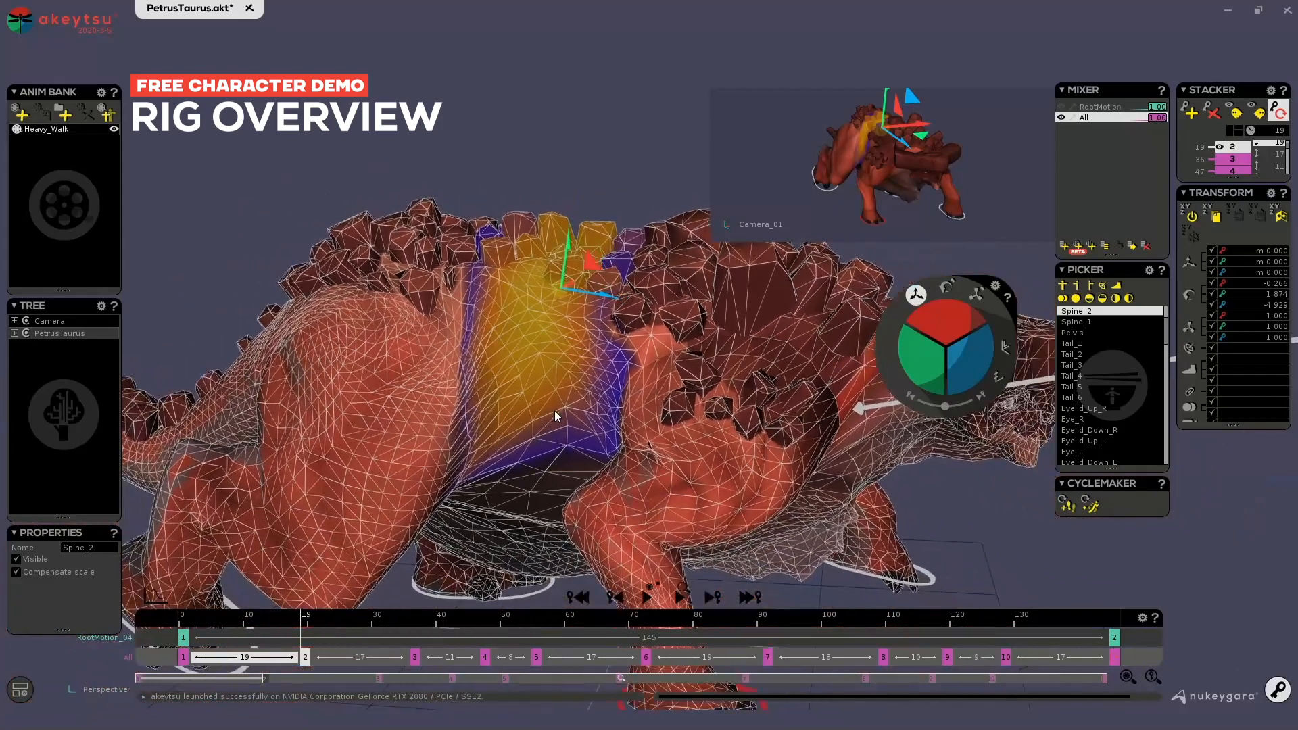
# Return to plain shading without the wireframe and look over the whole character.
pyautogui.press('4')
pyautogui.moveTo(553, 408); pyautogui.dragTo(634, 444, button='middle')
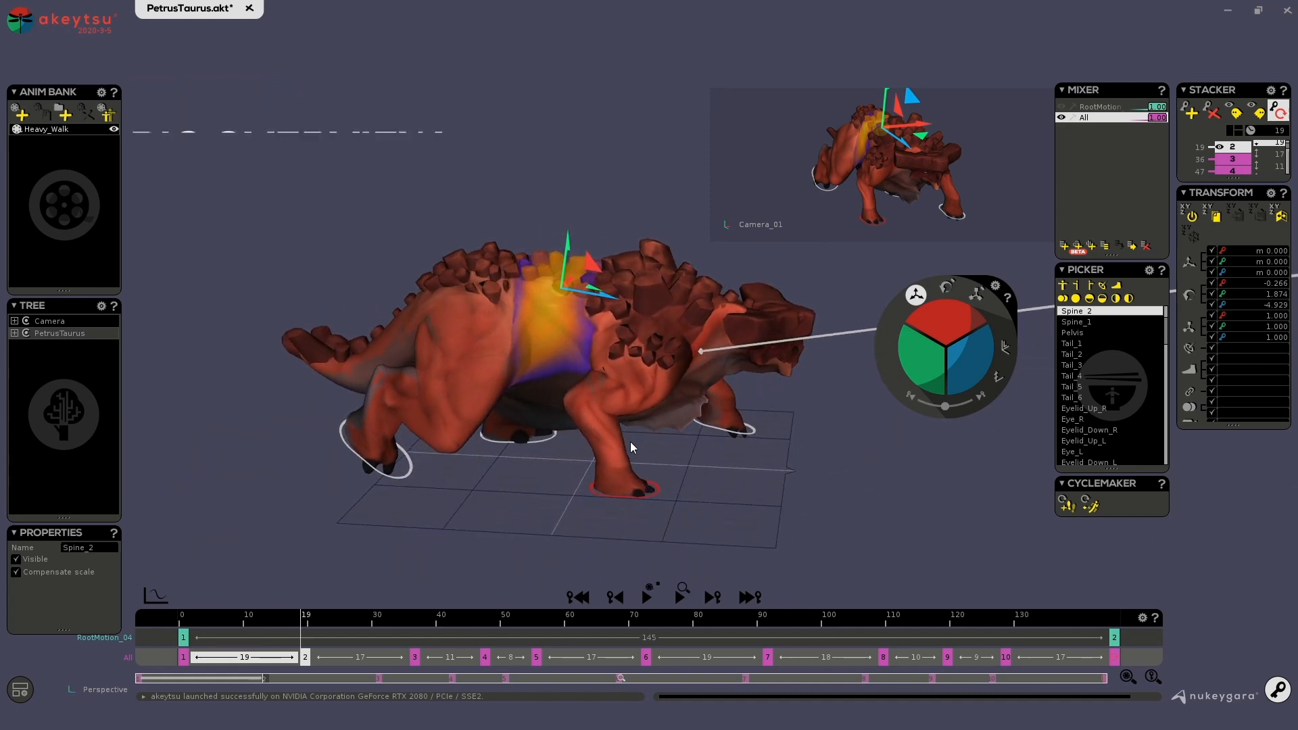
pyautogui.moveTo(626, 442); pyautogui.dragTo(615, 447, button='middle')
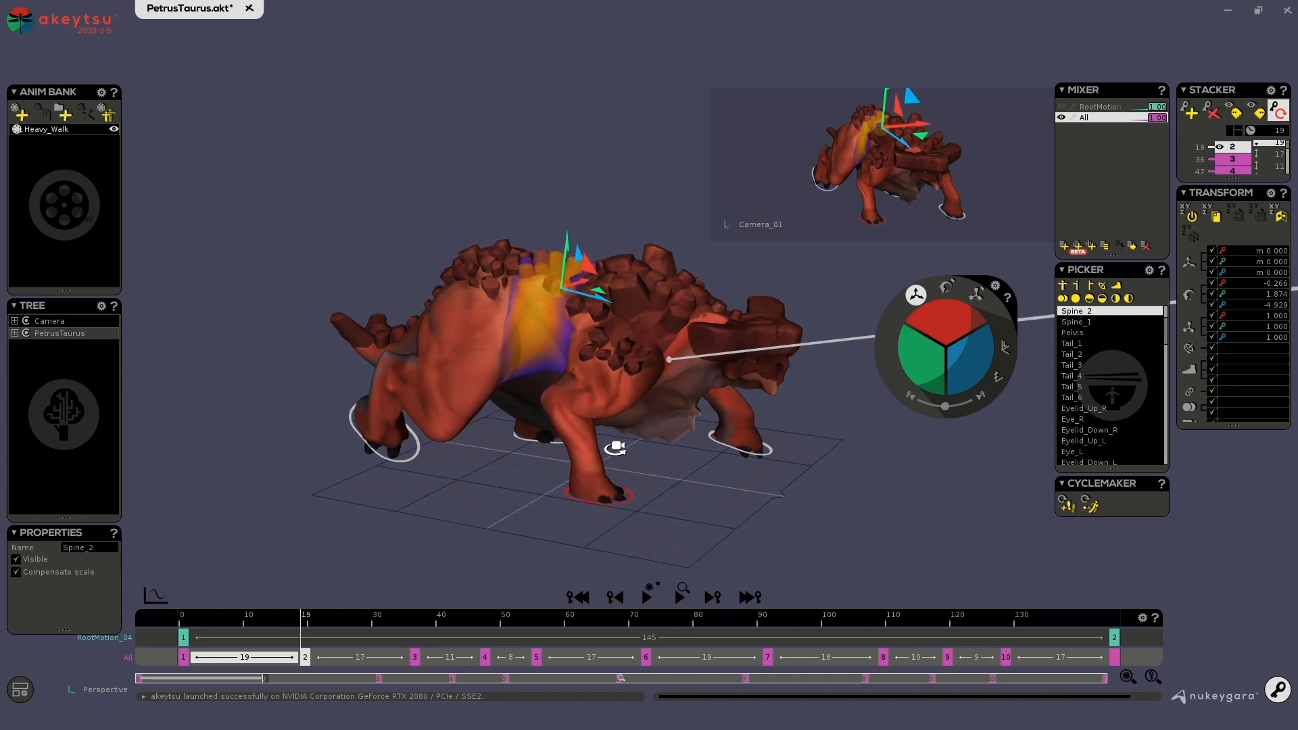
pyautogui.scroll(-5, 328, 460)
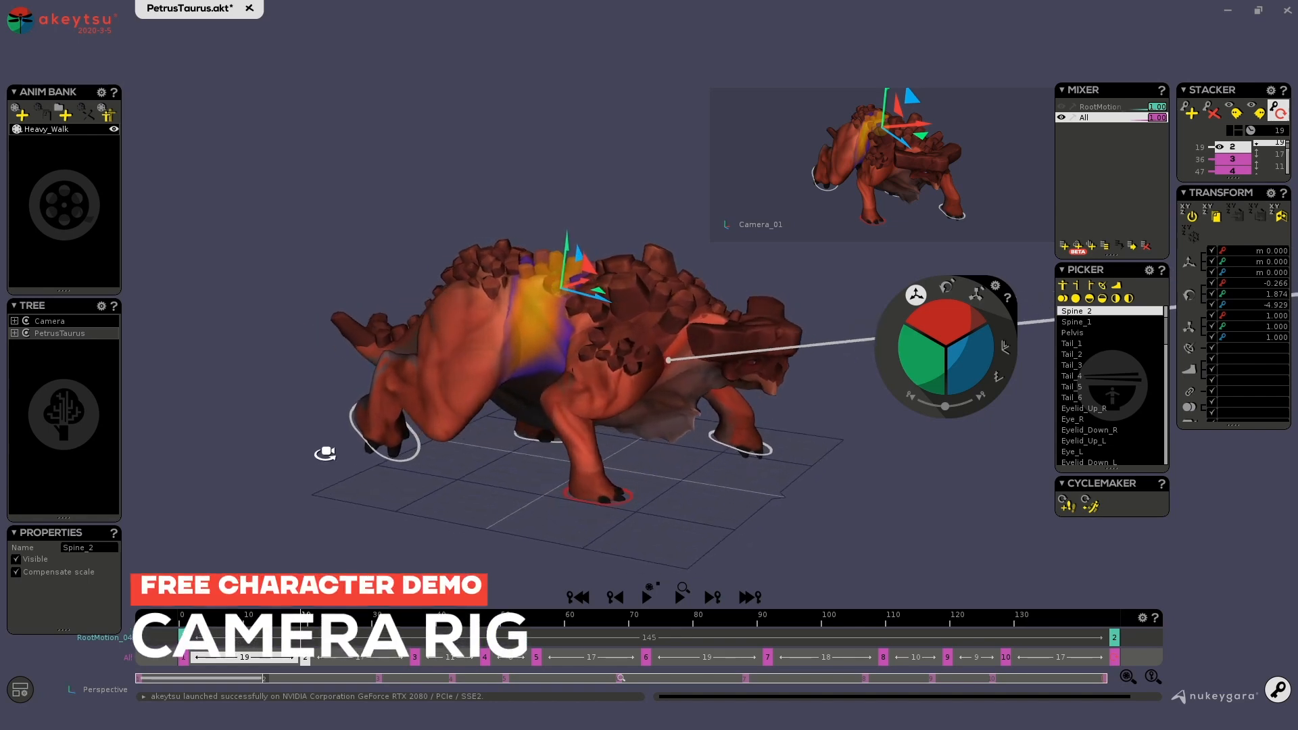
# Select Camera_01 and examine the camera and its target line to the character from several angles.
pyautogui.moveTo(483, 456); pyautogui.dragTo(635, 446, button='middle')
pyautogui.click(853, 327)
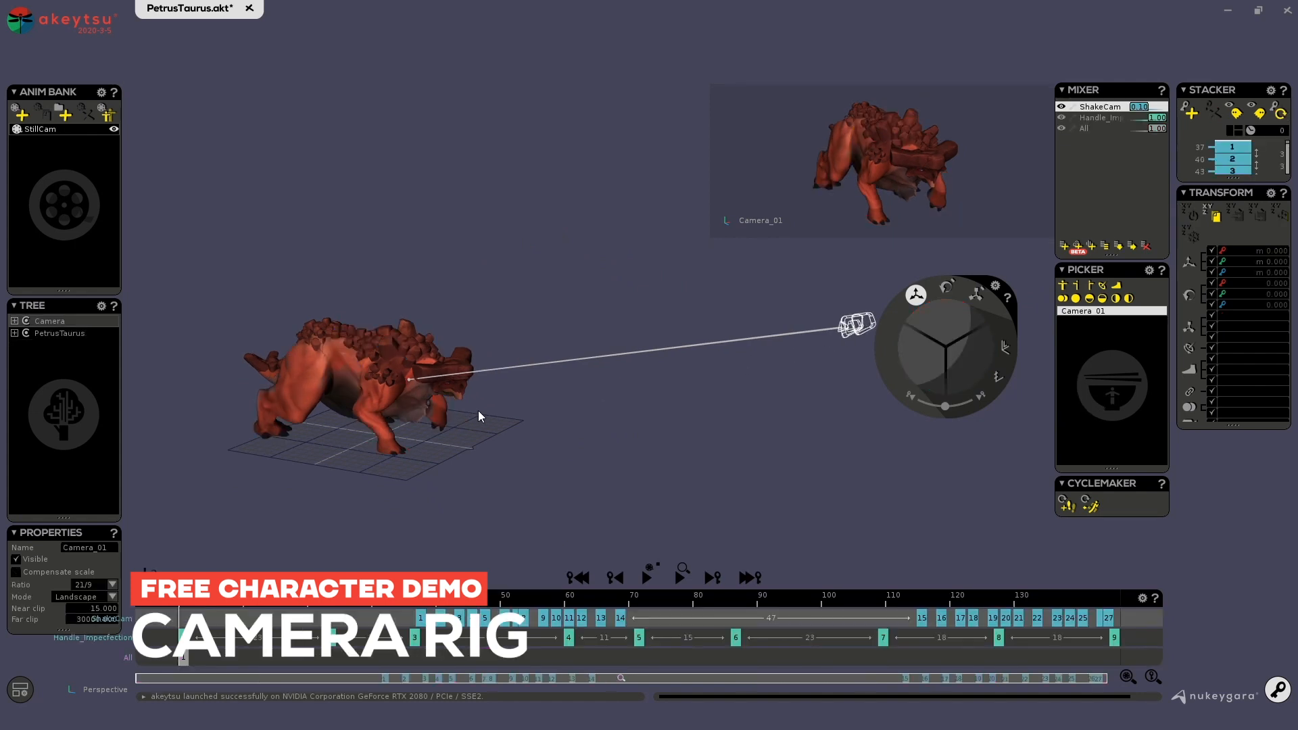
pyautogui.moveTo(478, 411); pyautogui.dragTo(526, 411, button='middle')
pyautogui.keyDown('alt'); pyautogui.moveTo(471, 456); pyautogui.dragTo(482, 491); pyautogui.keyUp('alt')
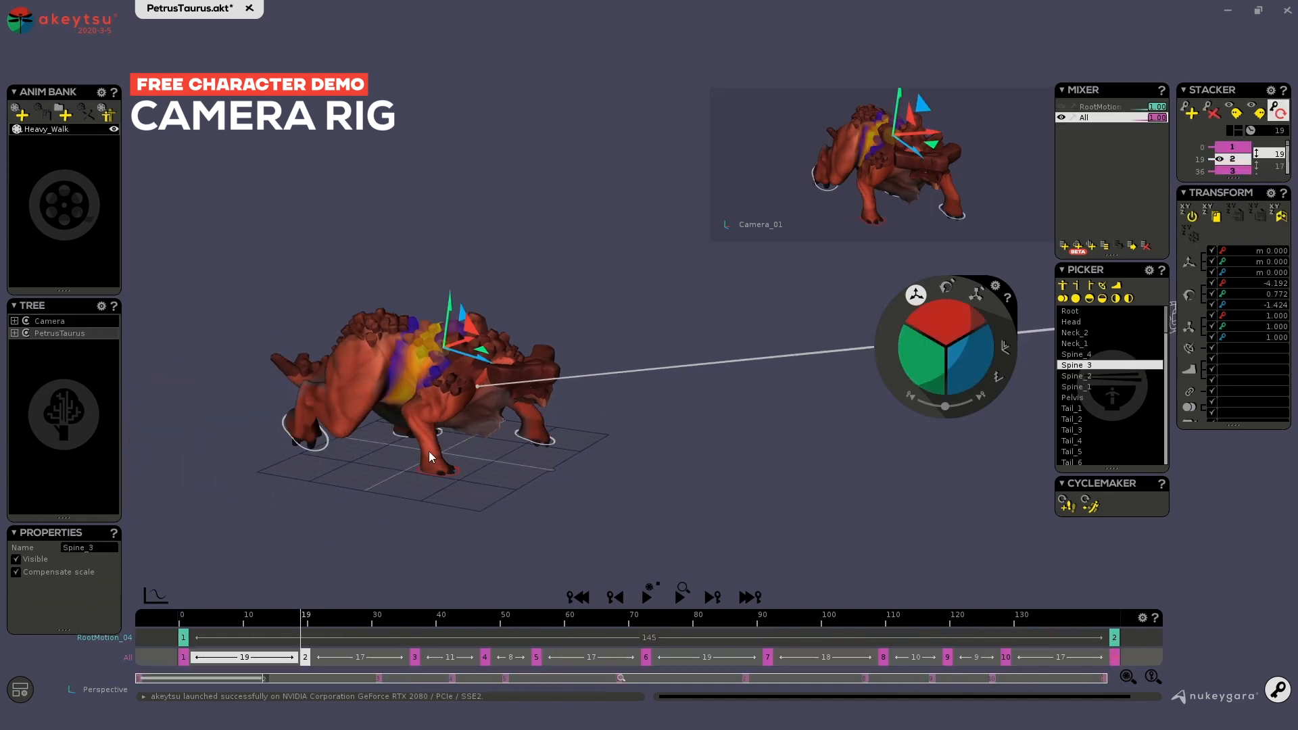
pyautogui.keyDown('alt'); pyautogui.moveTo(429, 451); pyautogui.dragTo(350, 452); pyautogui.keyUp('alt')
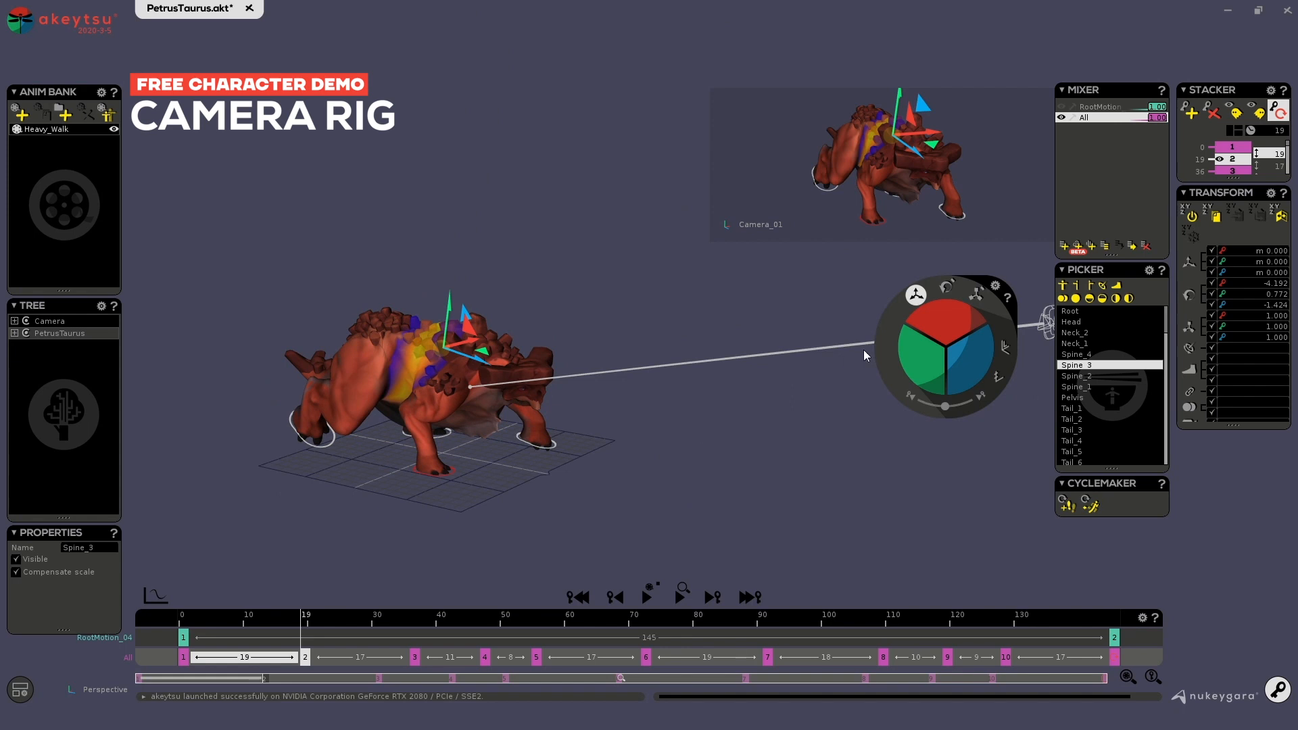
pyautogui.keyDown('alt'); pyautogui.moveTo(626, 470); pyautogui.dragTo(261, 406); pyautogui.keyUp('alt')
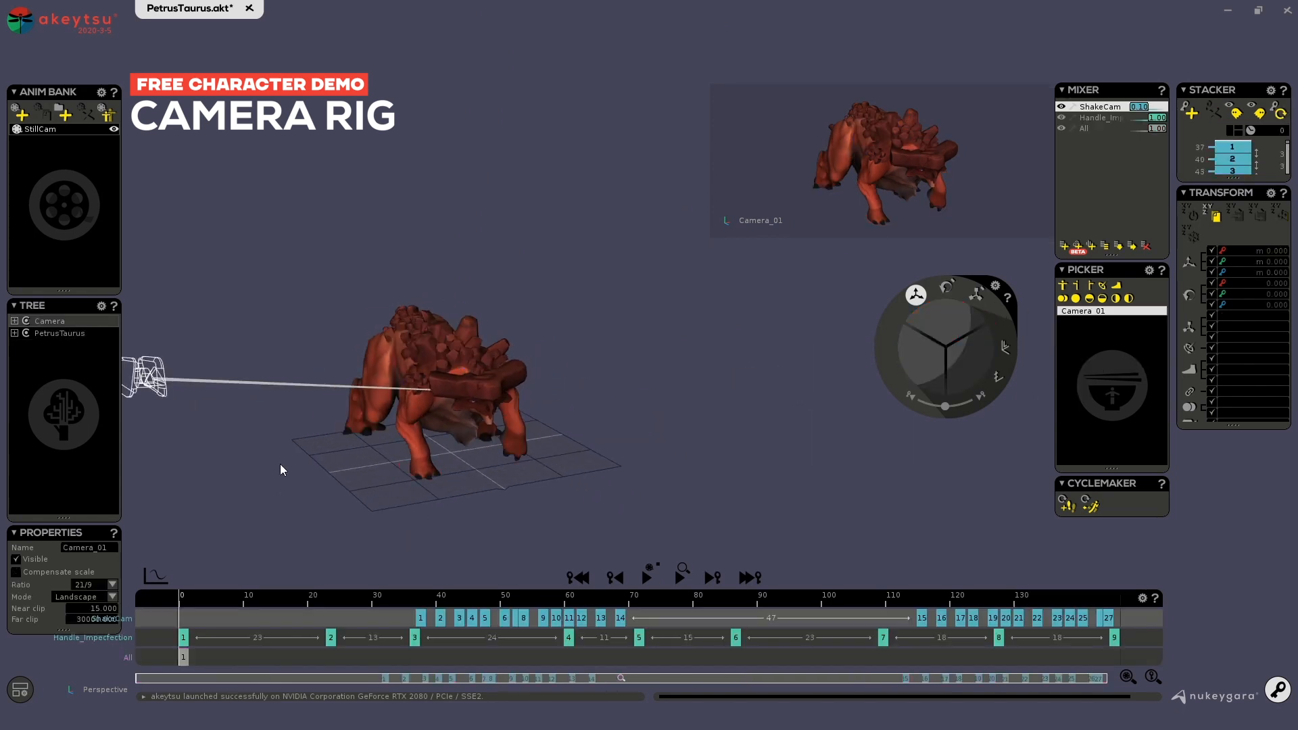
pyautogui.keyDown('alt'); pyautogui.moveTo(280, 463); pyautogui.dragTo(366, 461); pyautogui.keyUp('alt')
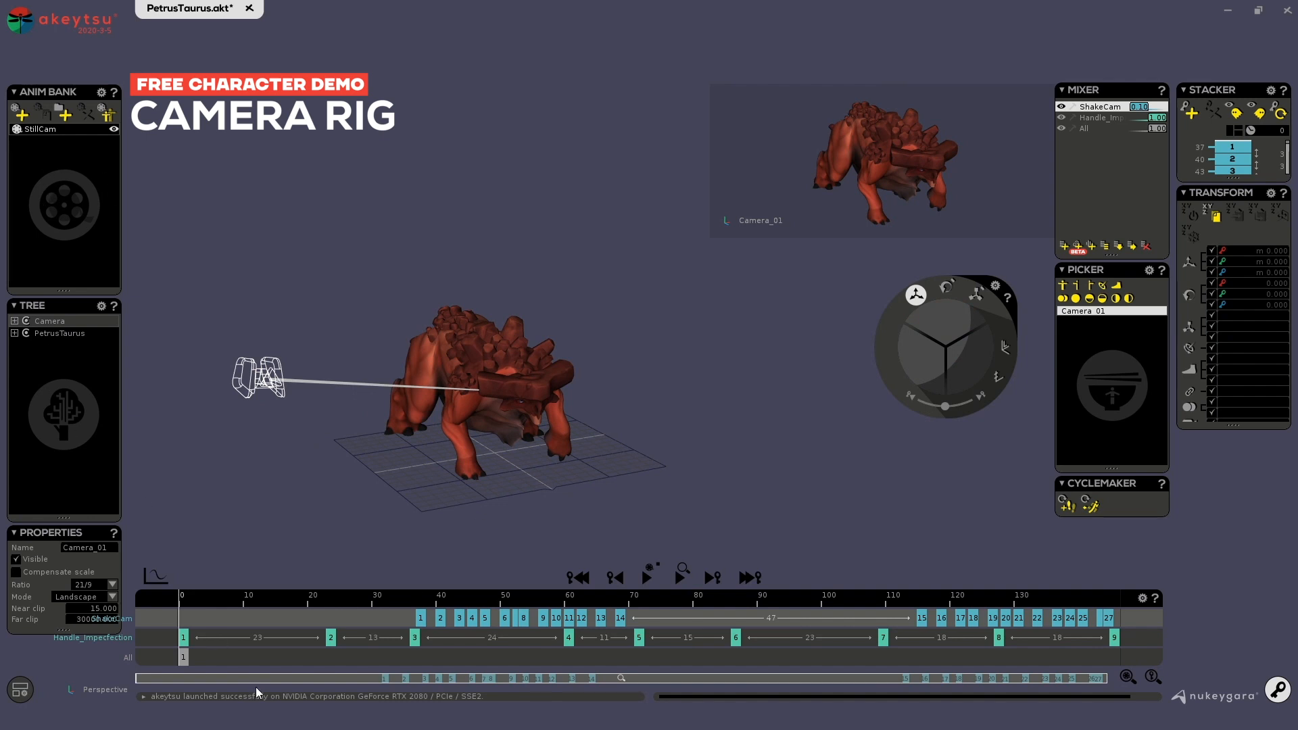
# On the camera's All layer, try moving Camera_01 to about 2.402, -0.607, 3.865 m and set its field of view to 5.
pyautogui.click(184, 657)
pyautogui.keyDown('alt'); pyautogui.moveTo(331, 477); pyautogui.dragTo(295, 446); pyautogui.keyUp('alt')
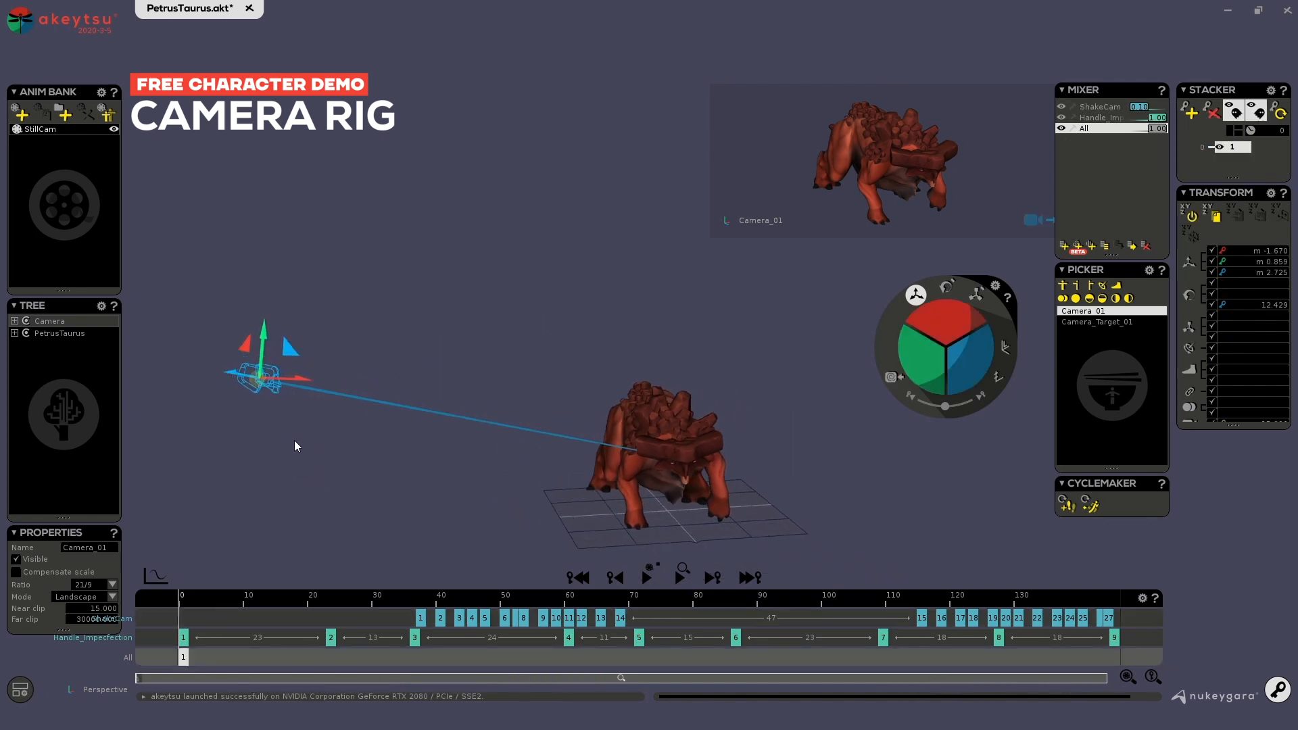
pyautogui.moveTo(260, 382); pyautogui.dragTo(707, 397)
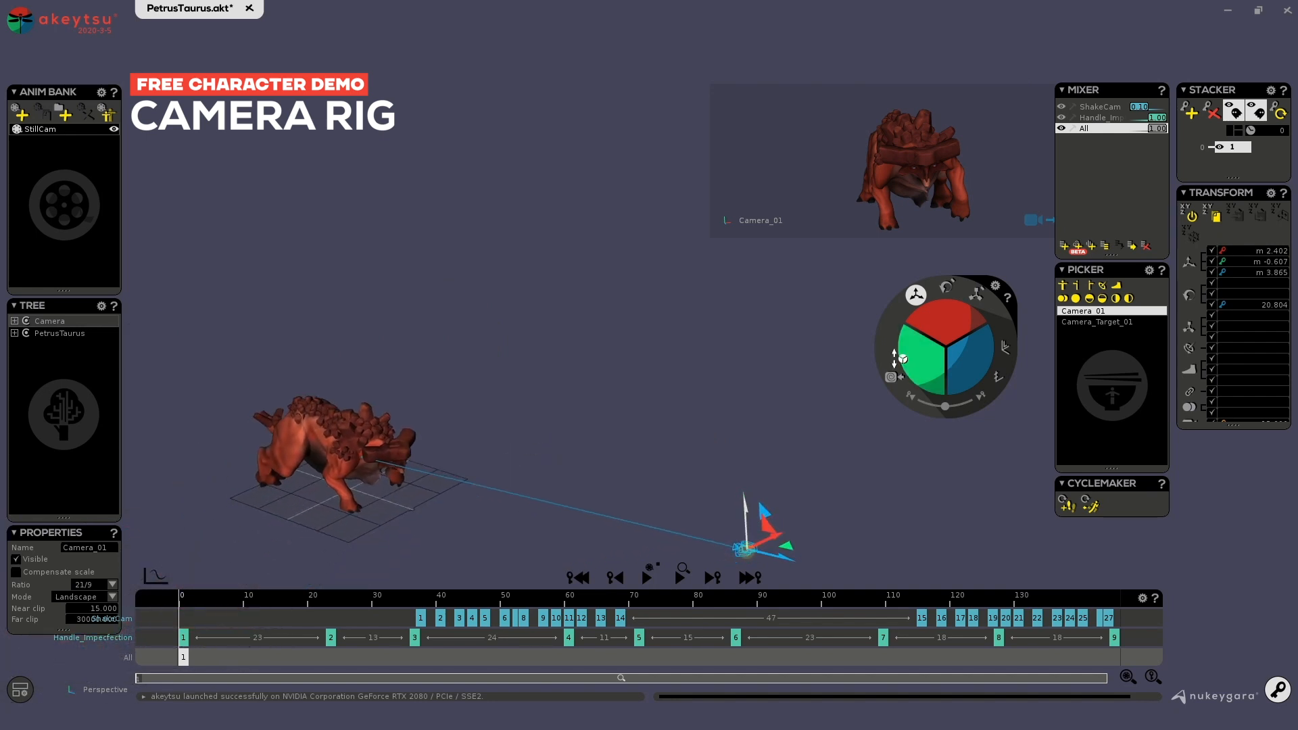
pyautogui.moveTo(1267, 420); pyautogui.dragTo(1264, 484)
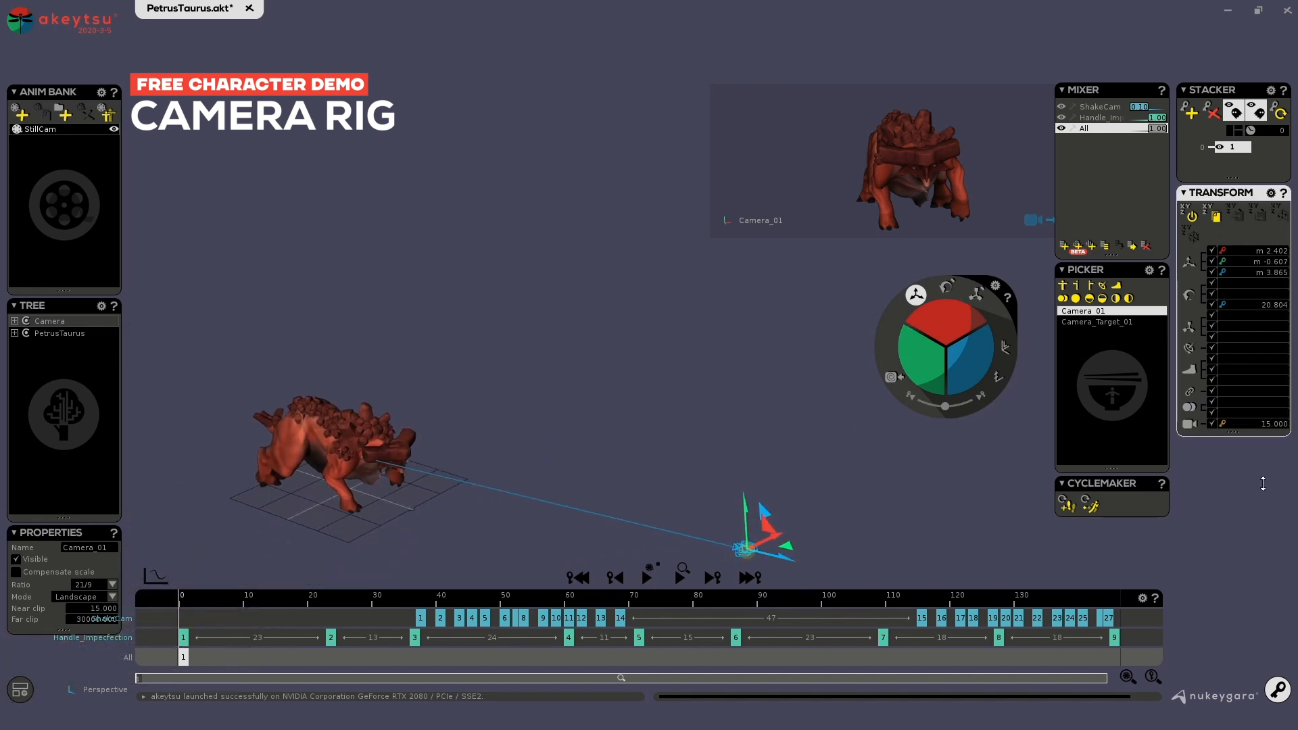
pyautogui.press('Return')
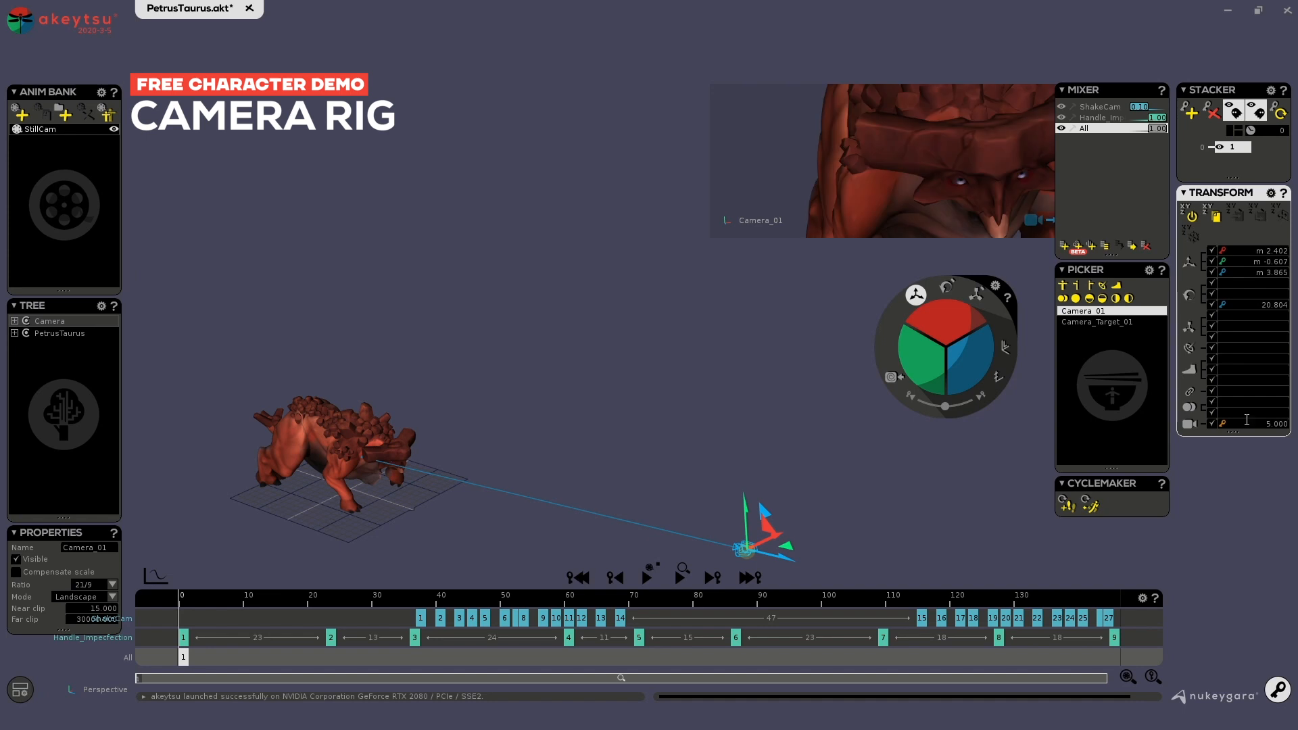
# Collapse the Mixer and Picker panels and examine the camera rig beside the character.
pyautogui.moveTo(1116, 90); pyautogui.dragTo(1120, 257)
pyautogui.scroll(-3, 744, 489)
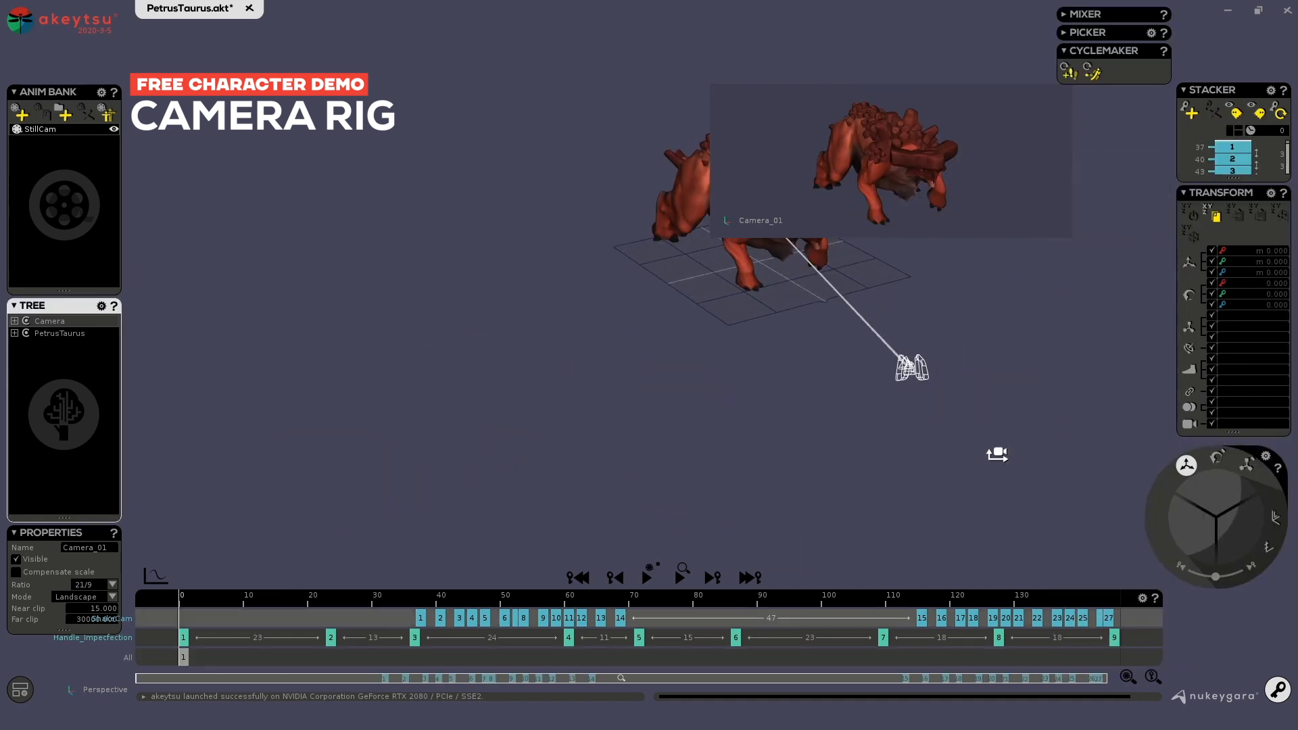
pyautogui.moveTo(1001, 467); pyautogui.dragTo(656, 340, button='middle')
pyautogui.scroll(3, 710, 453)
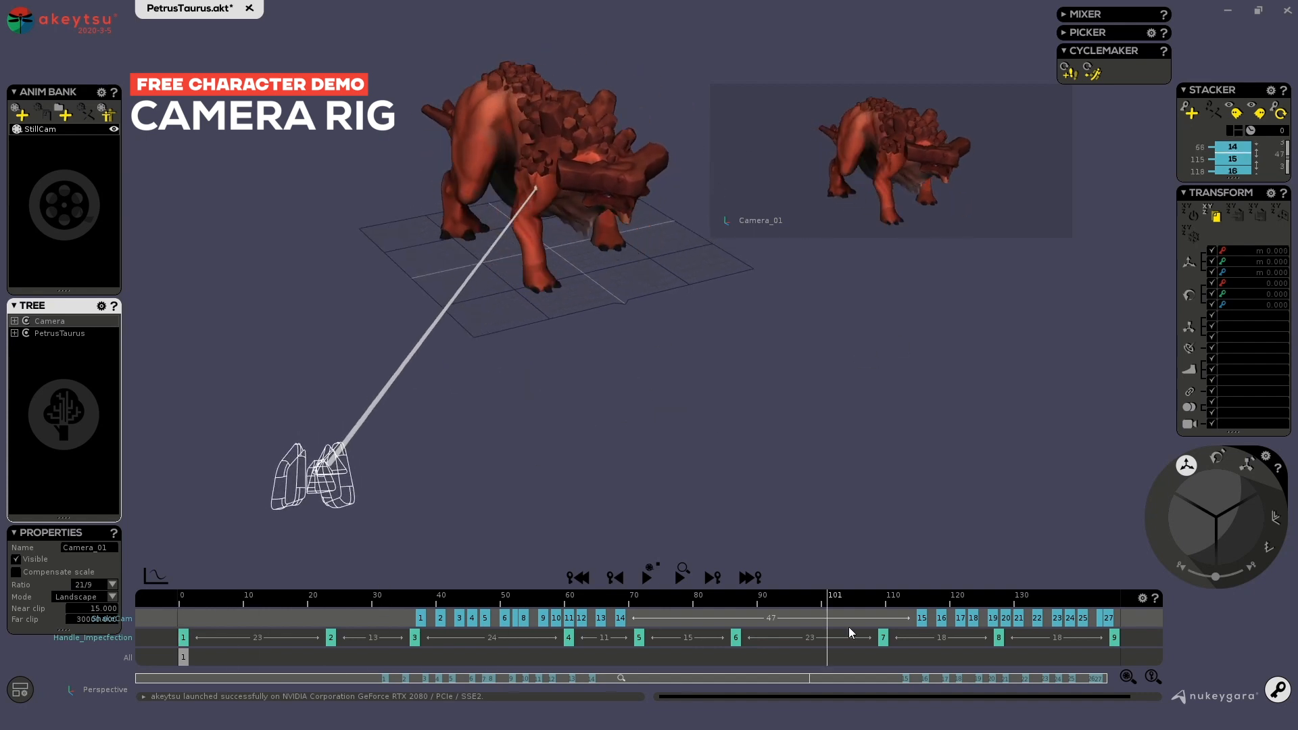
# Select the All layer's camera key at frame 0, expand the Mixer and make ShakeCam the active layer.
pyautogui.moveTo(56, 620); pyautogui.dragTo(182, 656)
pyautogui.click(183, 657)
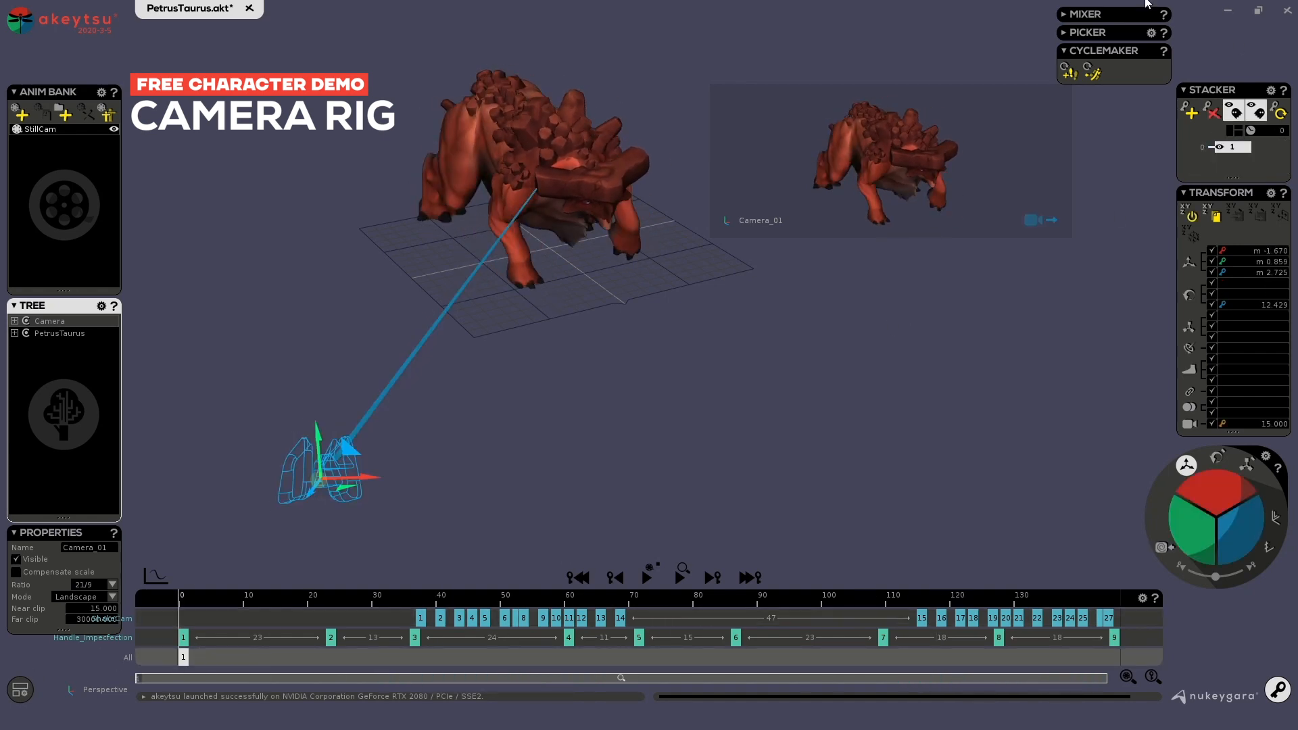
pyautogui.click(1066, 14)
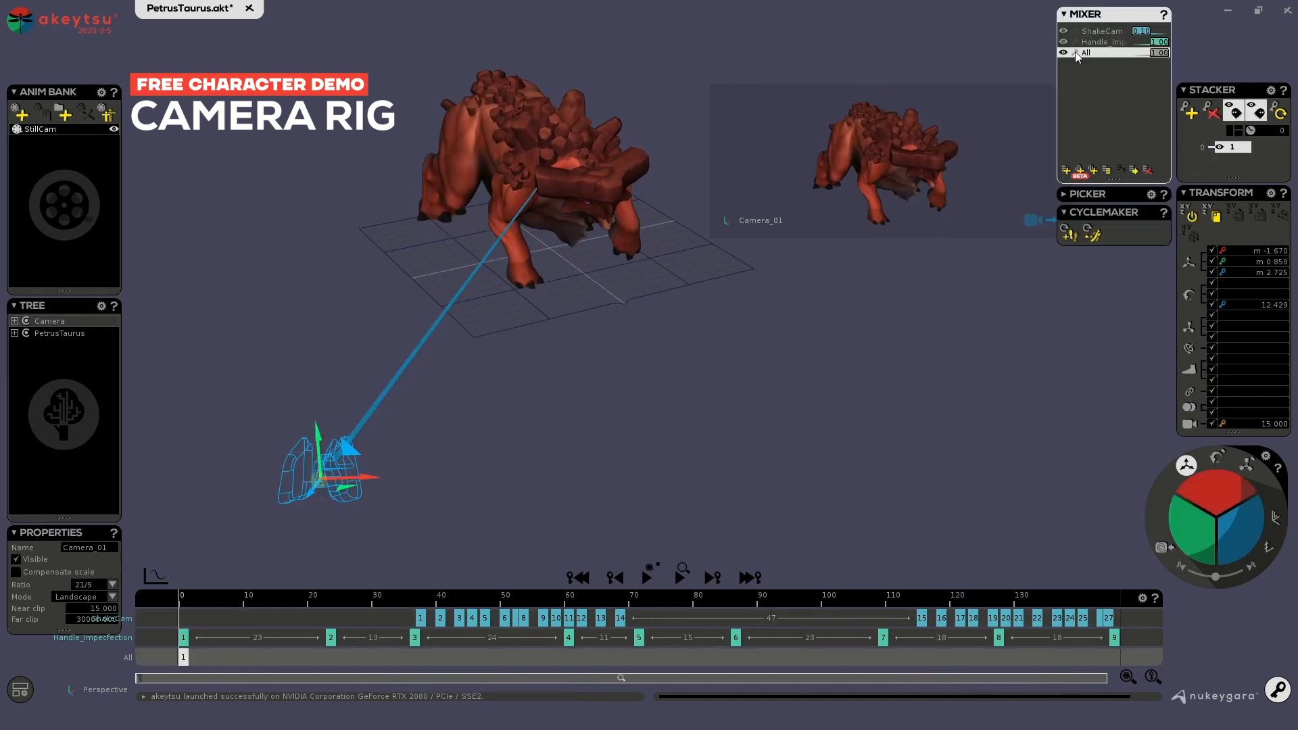
pyautogui.click(1113, 32)
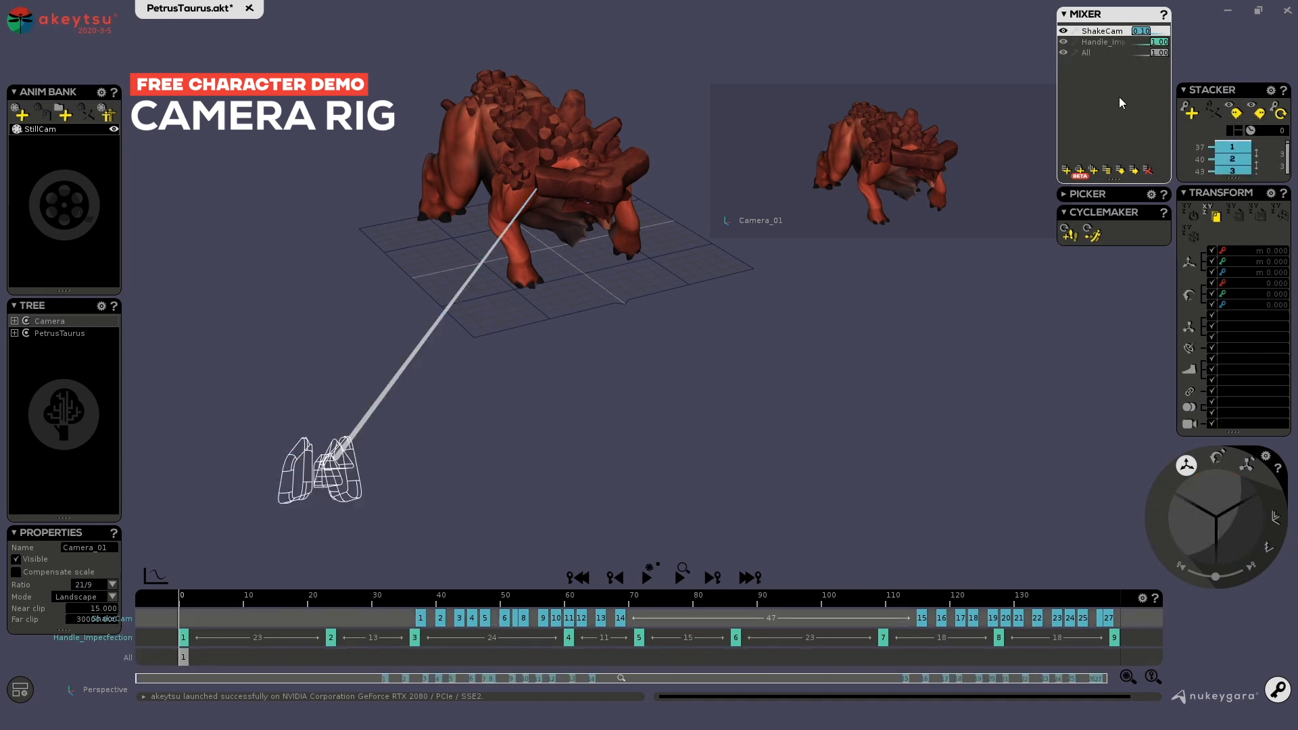
# Play the walk through Camera_01 and compare the ShakeCam layer's weight at 1.00 and 0.10.
pyautogui.press('space')
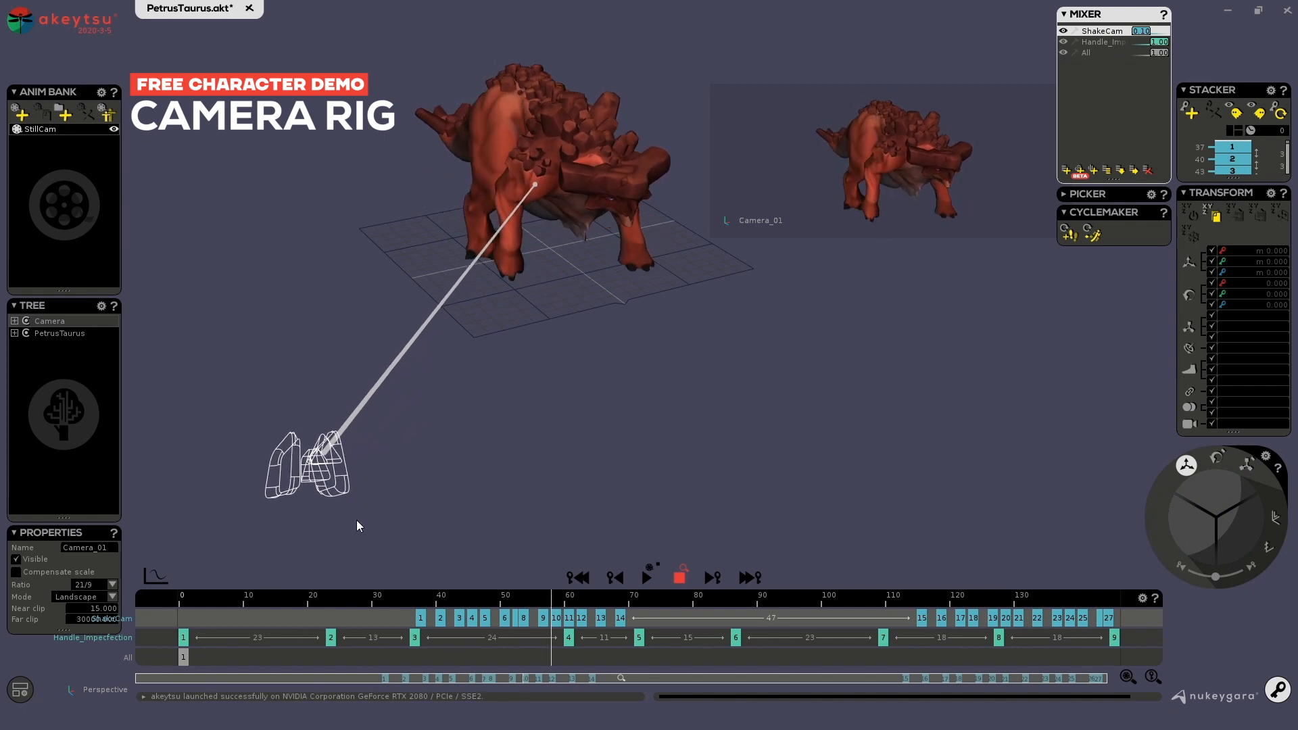
pyautogui.click(781, 152)
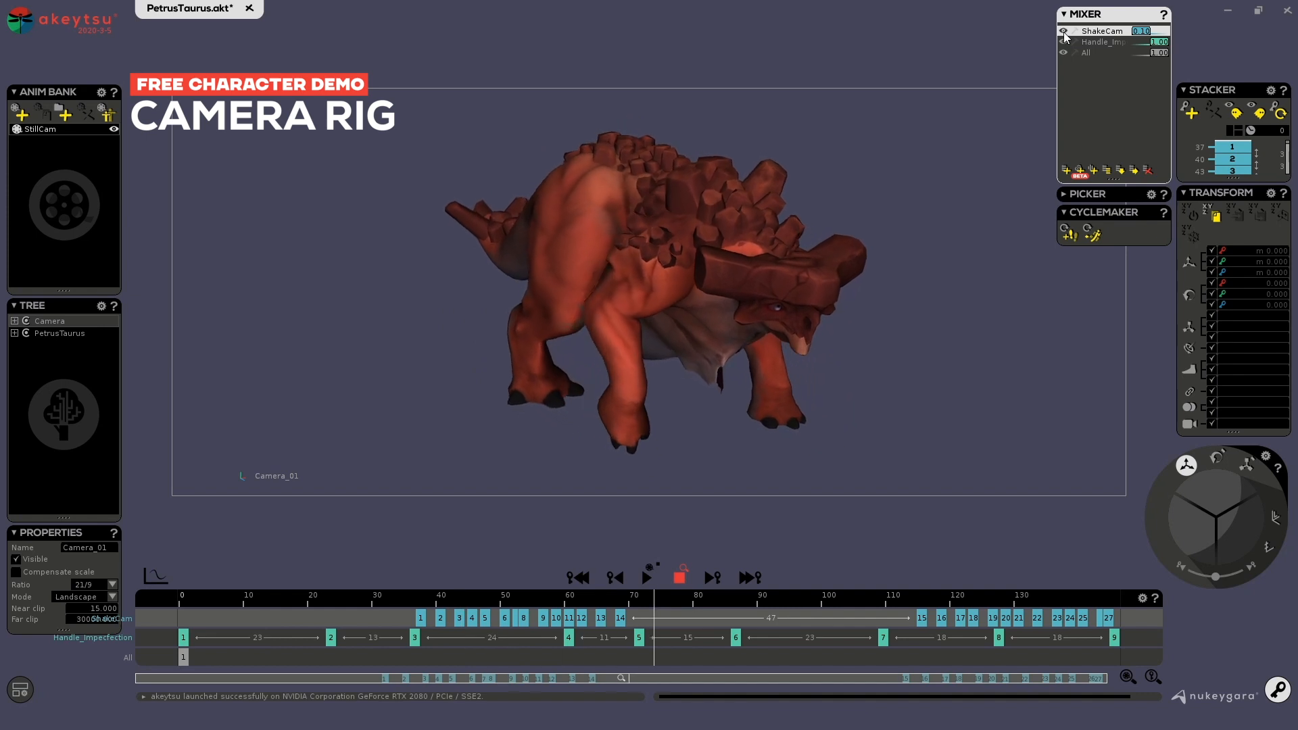
pyautogui.moveTo(1136, 34); pyautogui.dragTo(1158, 31)
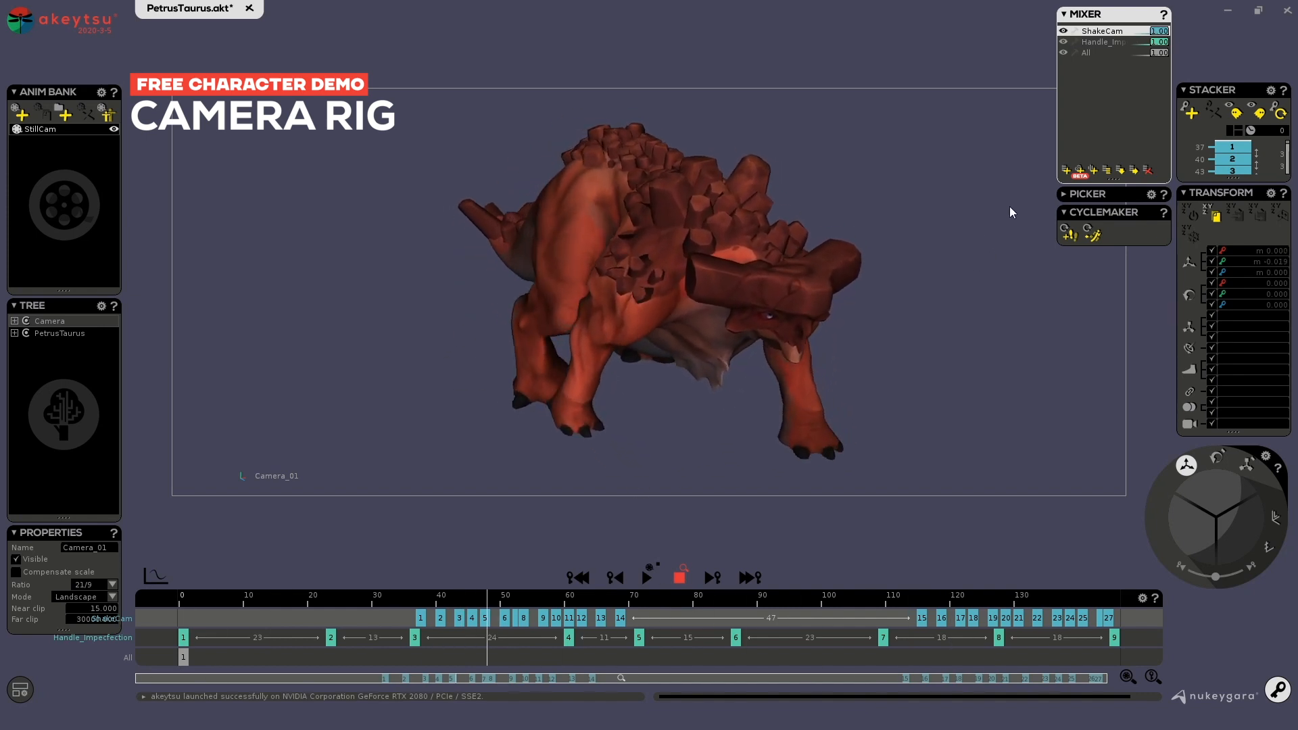
pyautogui.moveTo(1154, 32); pyautogui.dragTo(1119, 29)
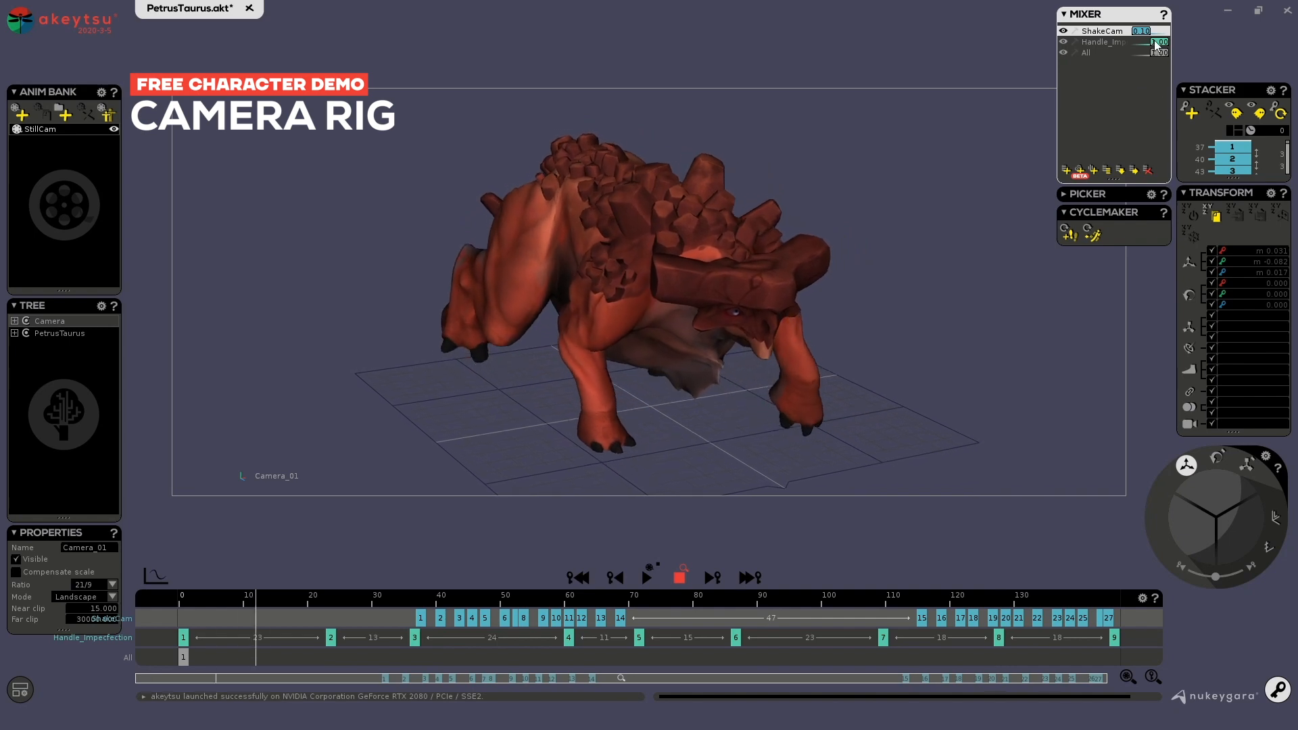
# Try a weight of 0.00 on the Handle_Imperfection camera layer during playback.
pyautogui.moveTo(1159, 43); pyautogui.dragTo(1082, 46)
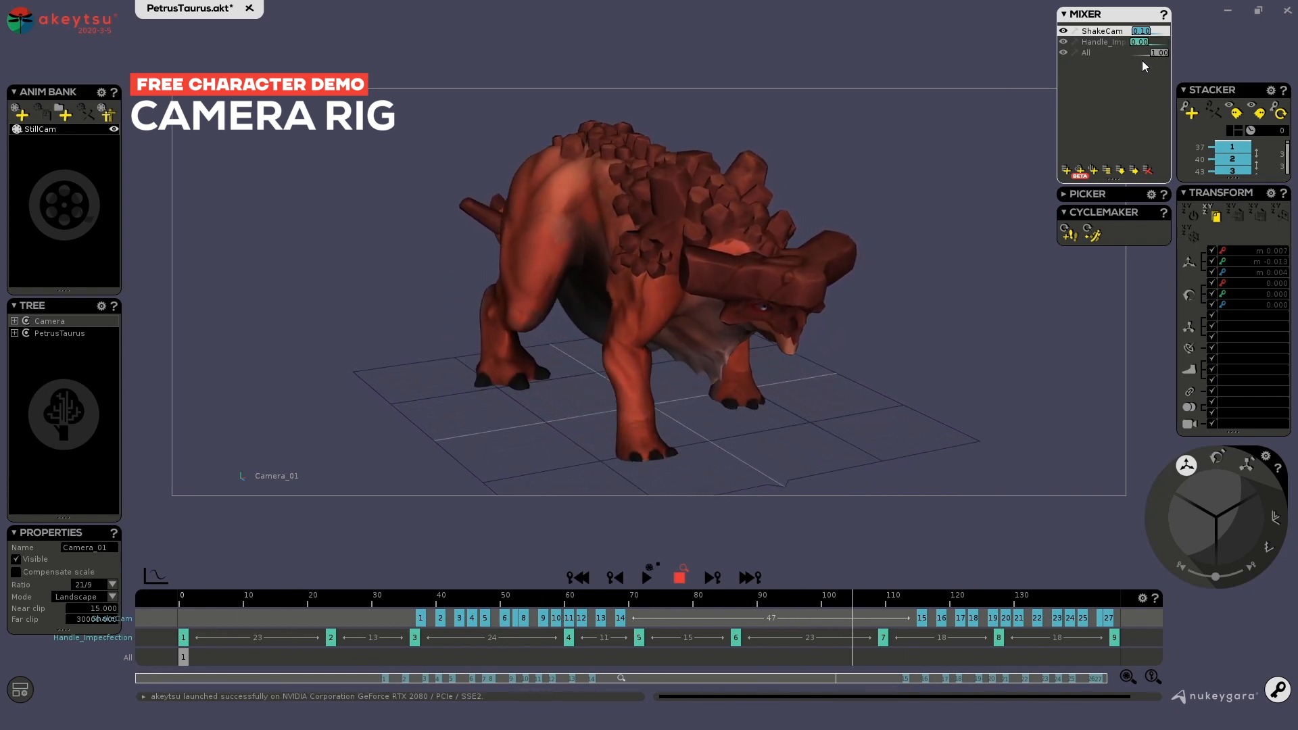
pyautogui.doubleClick(1140, 43)
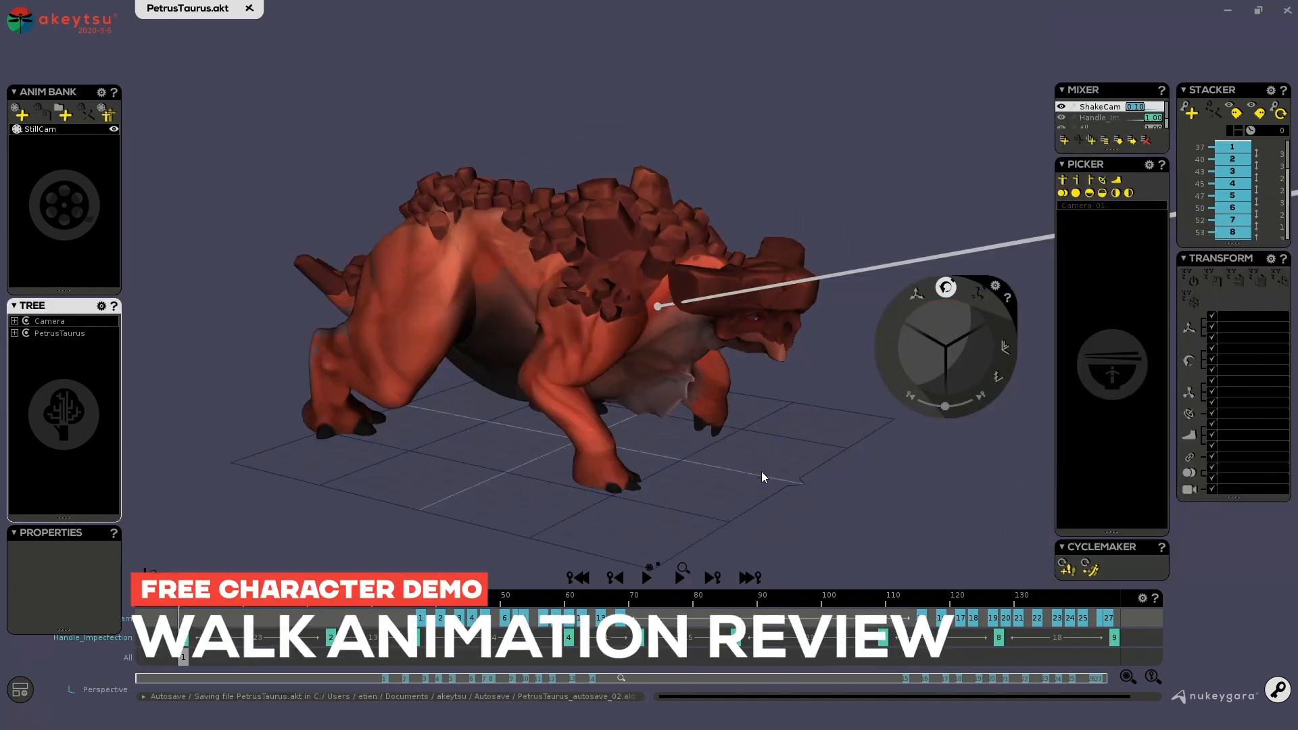
# Hide the Camera hierarchy and select the PetrusTaurus character in the scene tree.
pyautogui.click(64, 322)
pyautogui.rightClick(64, 323)
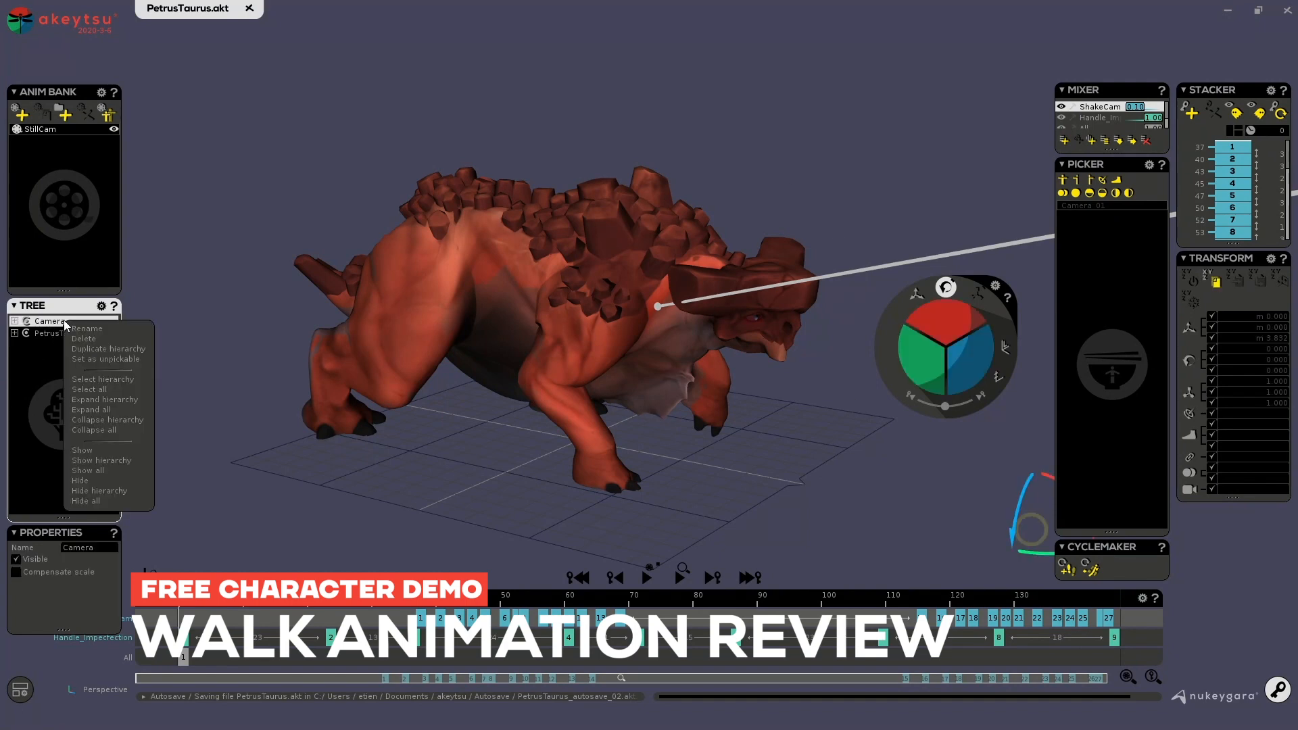
pyautogui.click(100, 491)
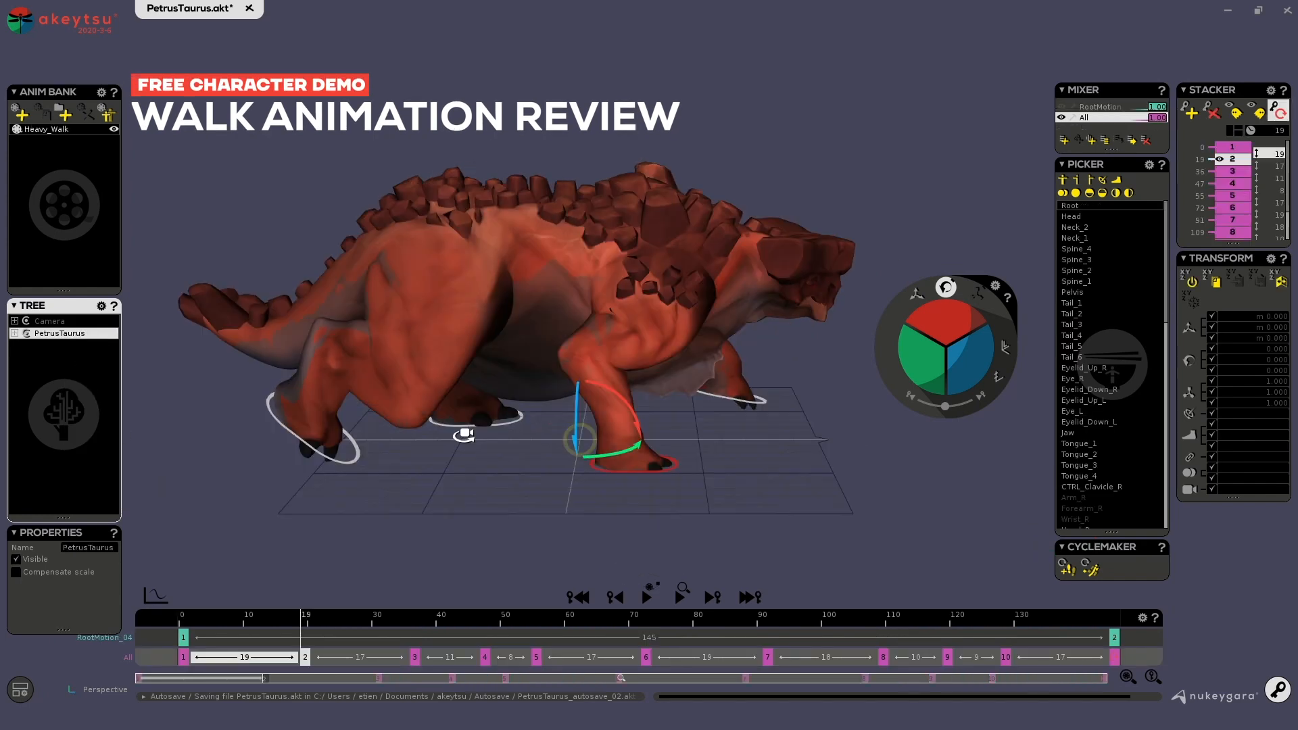
# Display the character's skeleton joints over the shaded mesh and examine the walk pose at frame 19.
pyautogui.moveTo(464, 435); pyautogui.dragTo(427, 443, button='middle')
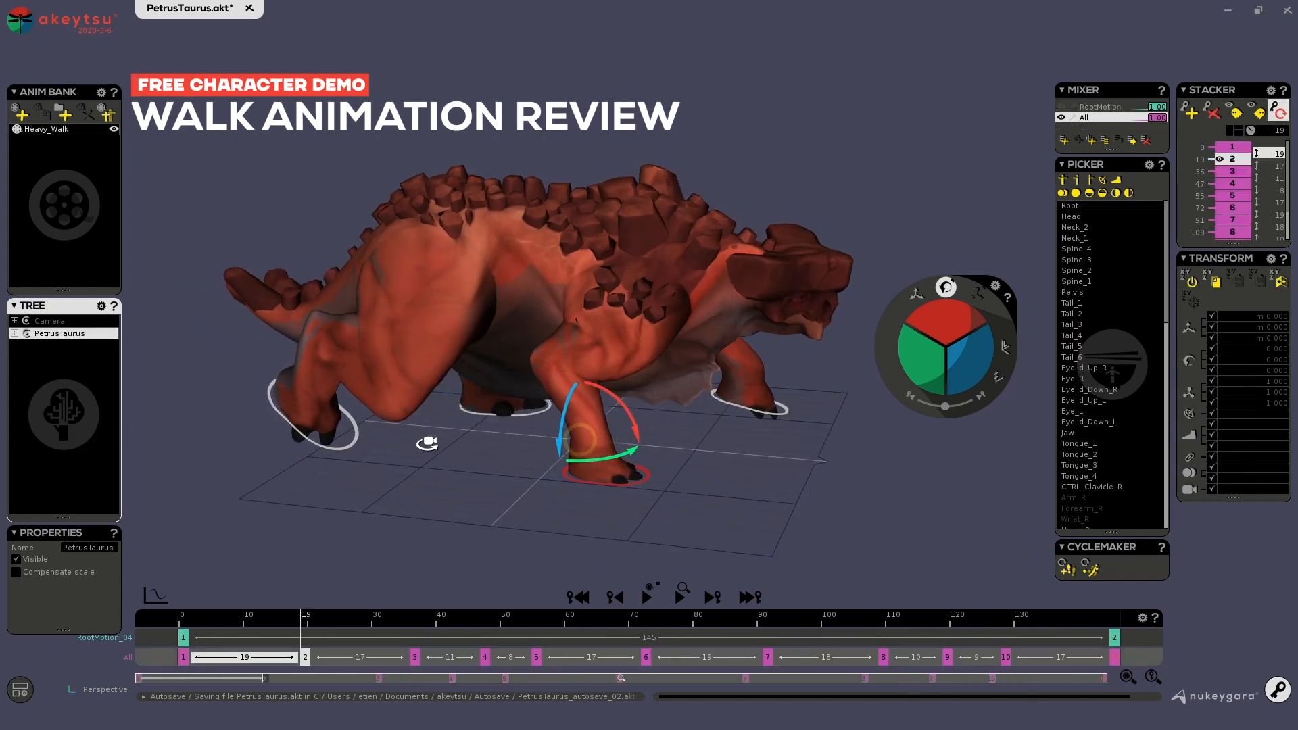
pyautogui.click(20, 690)
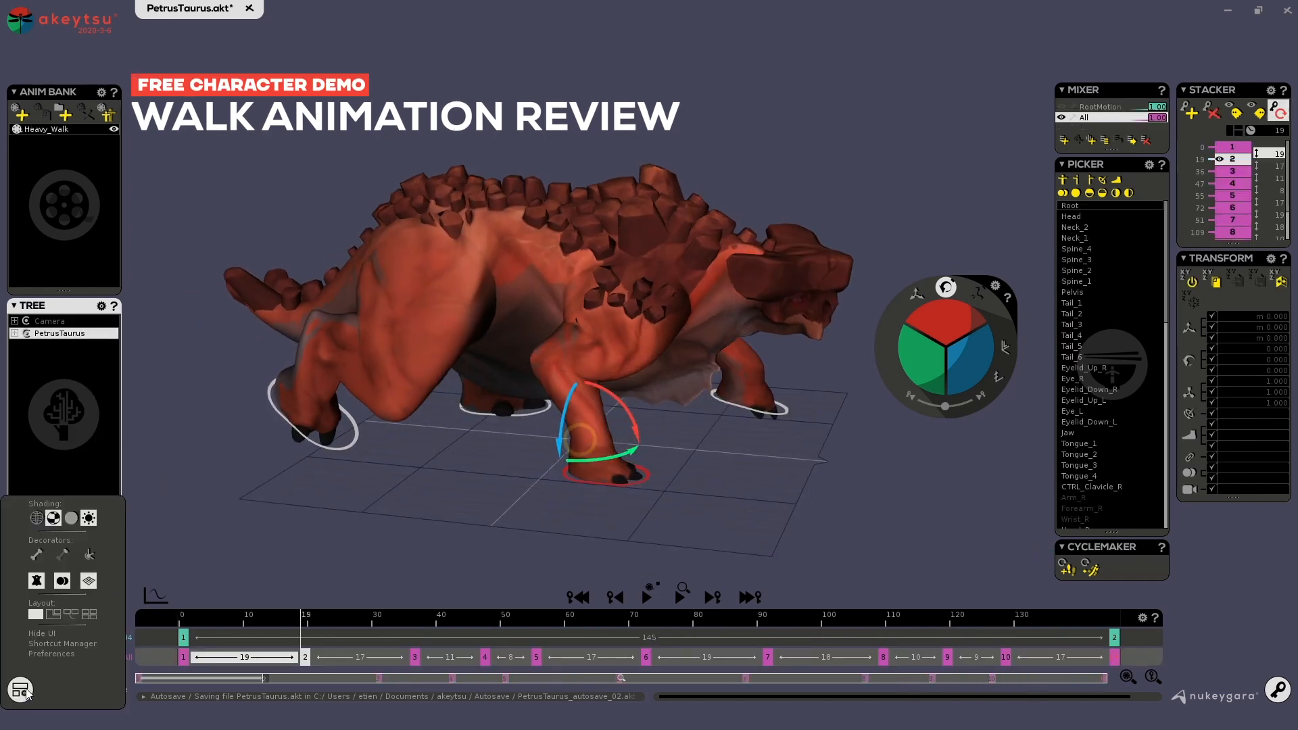
pyautogui.click(37, 555)
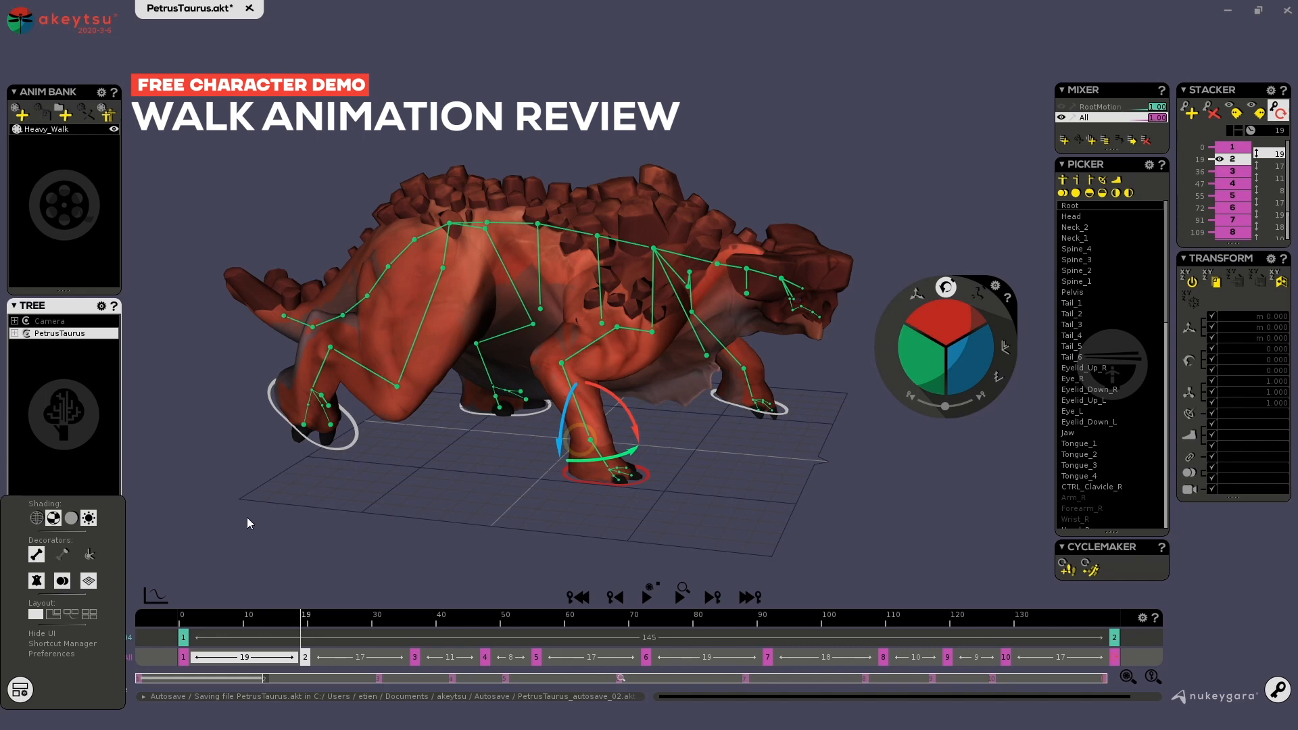
pyautogui.moveTo(248, 524); pyautogui.dragTo(472, 267, button='middle')
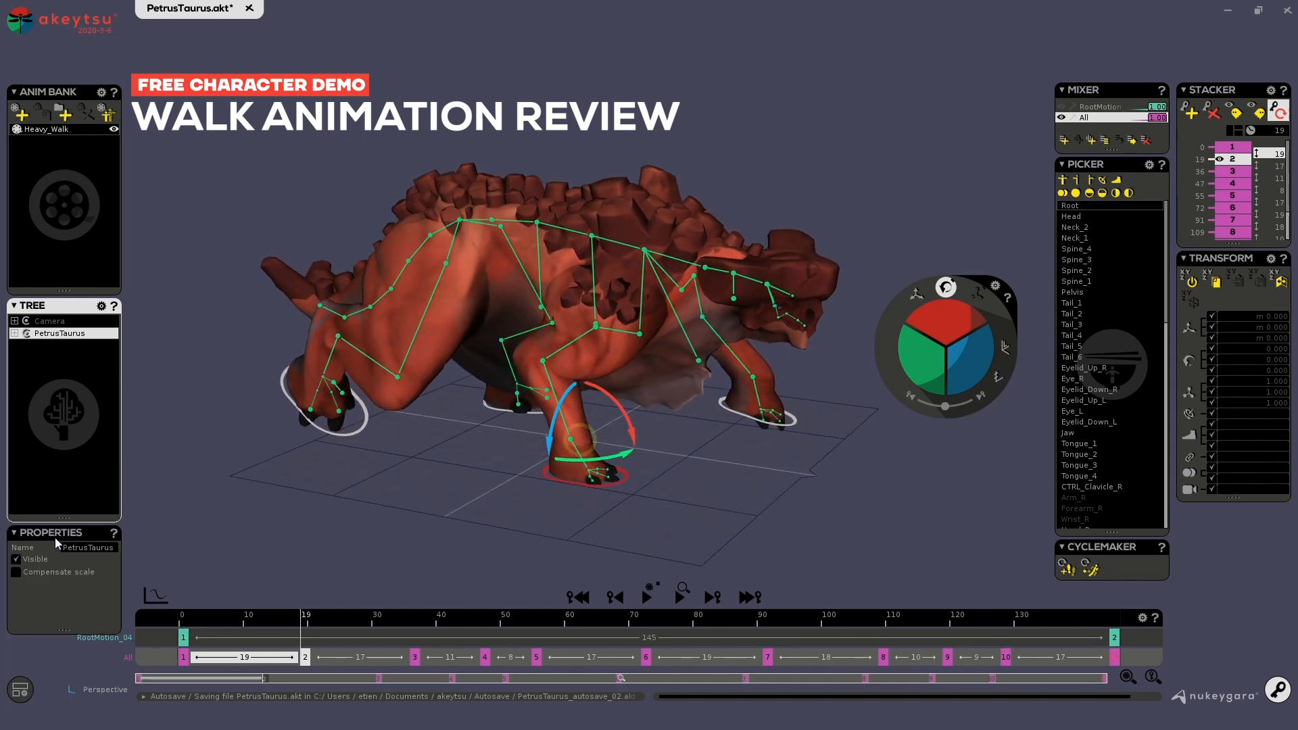
# Expand the PetrusTaurus hierarchy, temporarily show its Root joint, and examine the joint from the front and the rear.
pyautogui.click(14, 334)
pyautogui.click(51, 406)
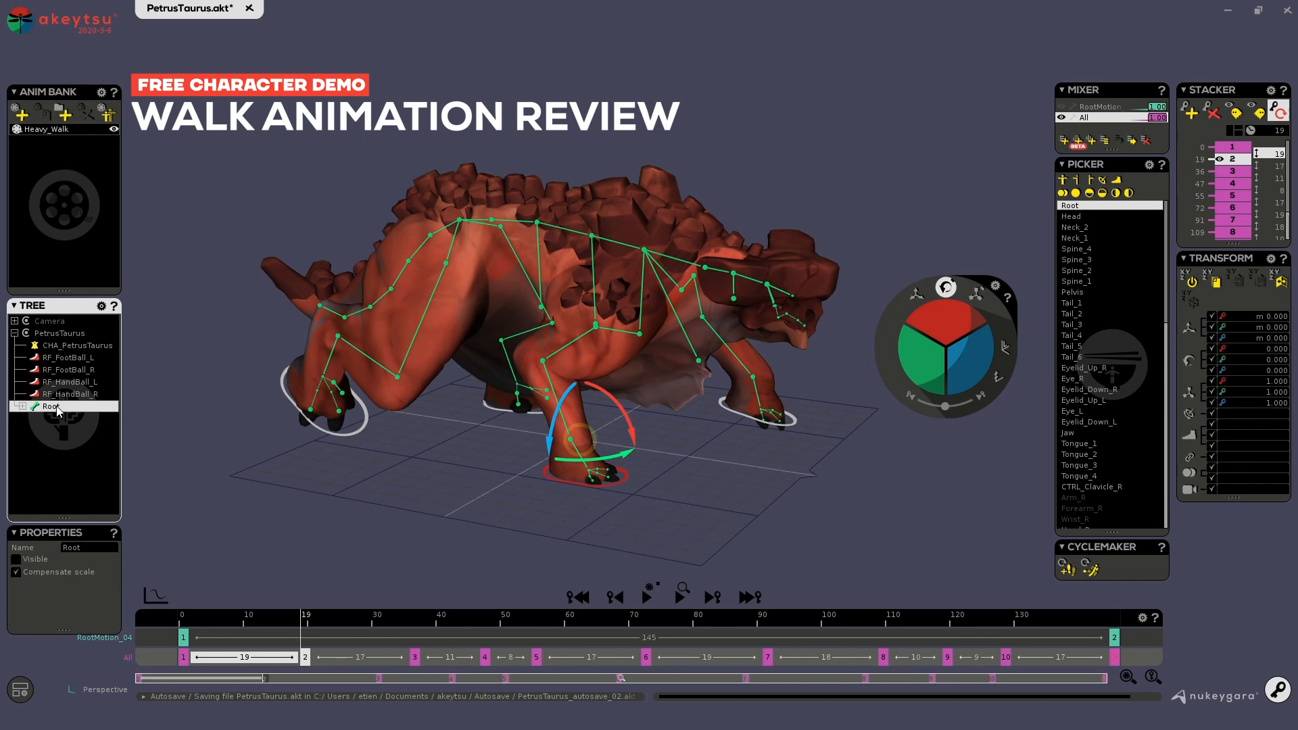
pyautogui.click(27, 562)
pyautogui.moveTo(433, 433); pyautogui.dragTo(437, 497, button='middle')
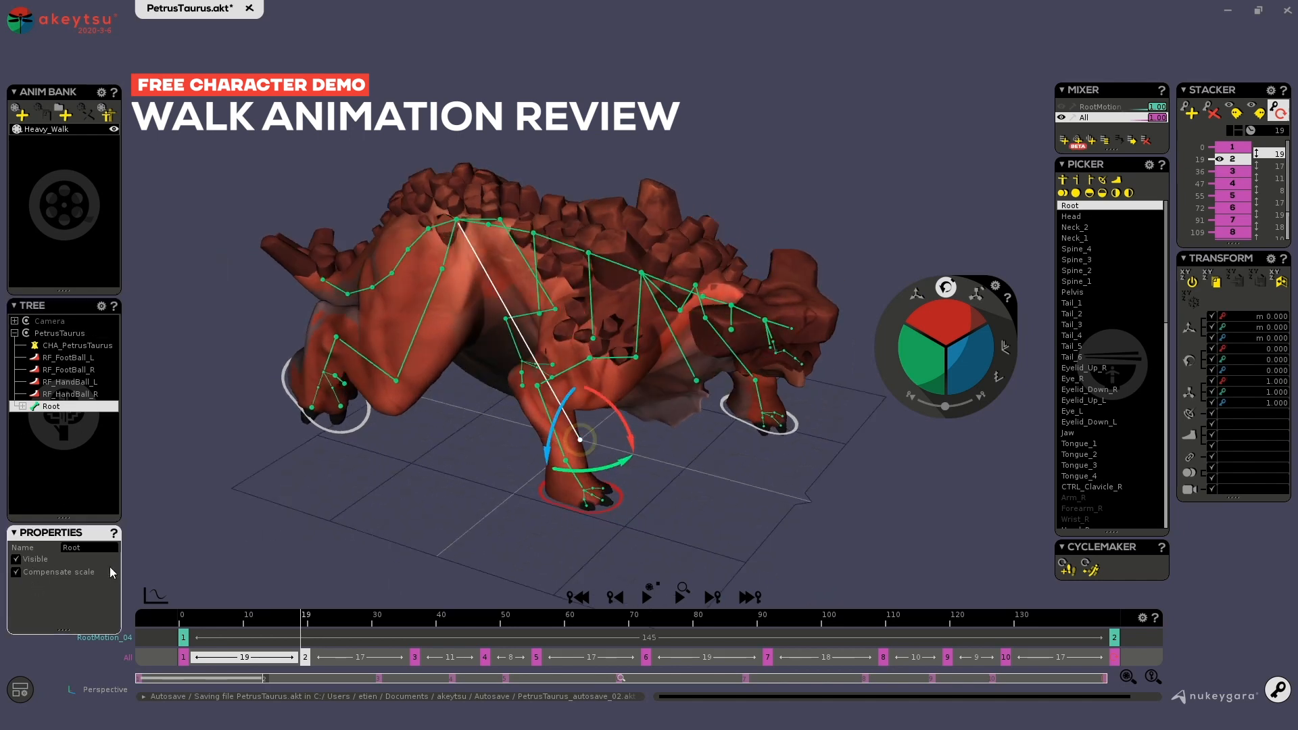
pyautogui.moveTo(557, 171); pyautogui.dragTo(737, 168, button='middle')
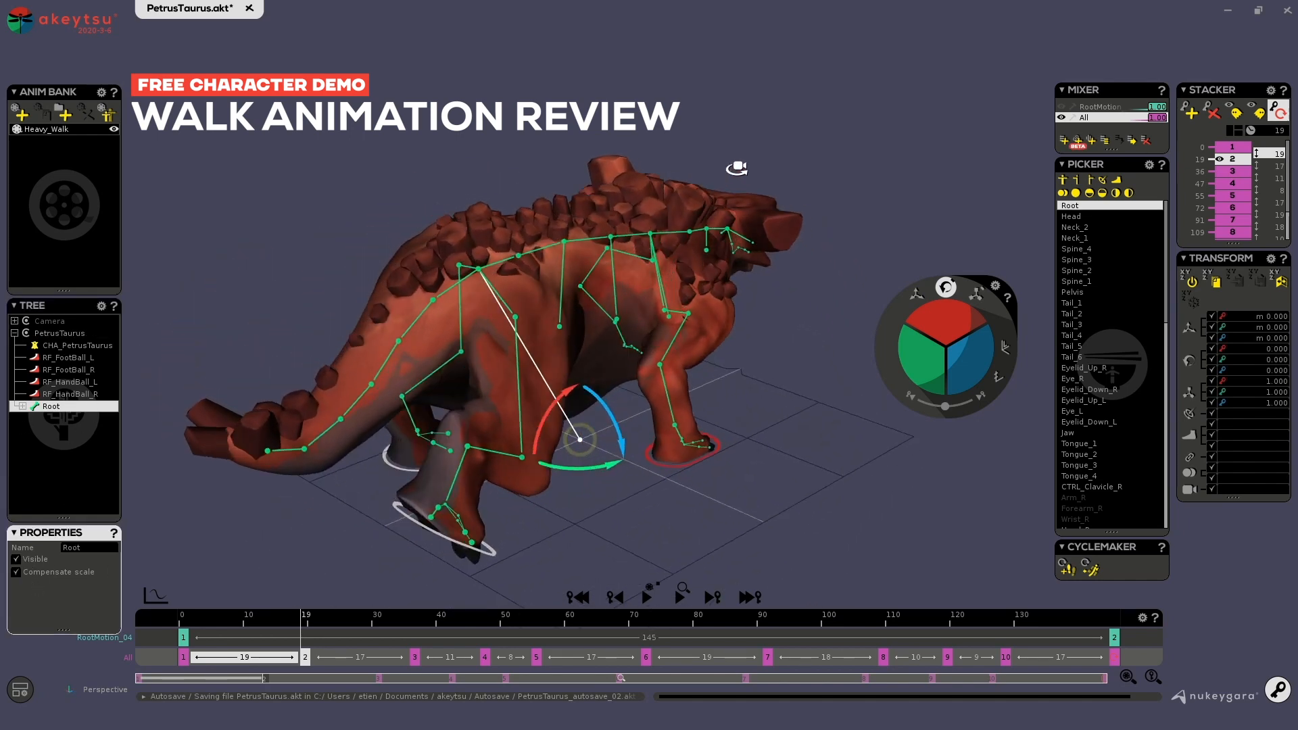
pyautogui.moveTo(397, 526); pyautogui.dragTo(577, 421, button='middle')
pyautogui.moveTo(367, 449); pyautogui.dragTo(470, 486, button='middle')
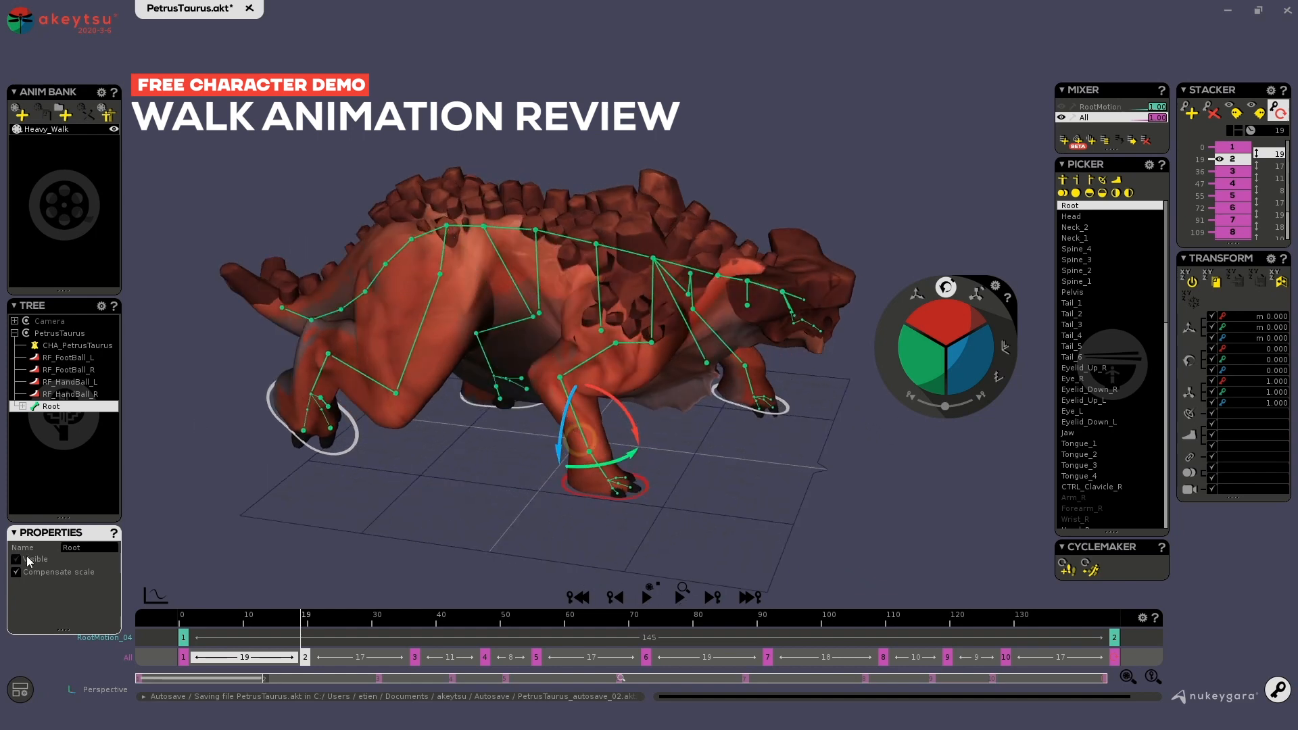
# Select the Thigh_R joint and review its motion in side view across the walk keys up to key 5 at frame 55.
pyautogui.moveTo(467, 441); pyautogui.dragTo(411, 467, button='middle')
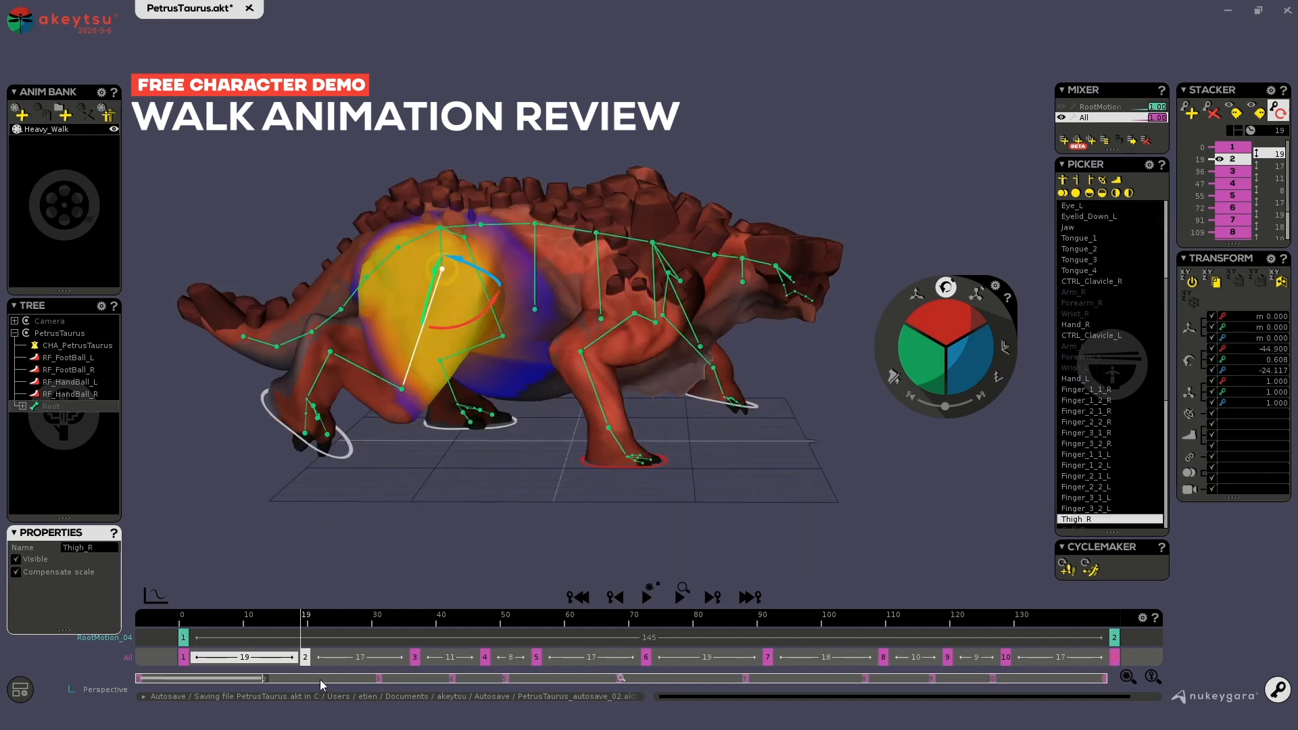
pyautogui.moveTo(306, 627); pyautogui.dragTo(532, 633)
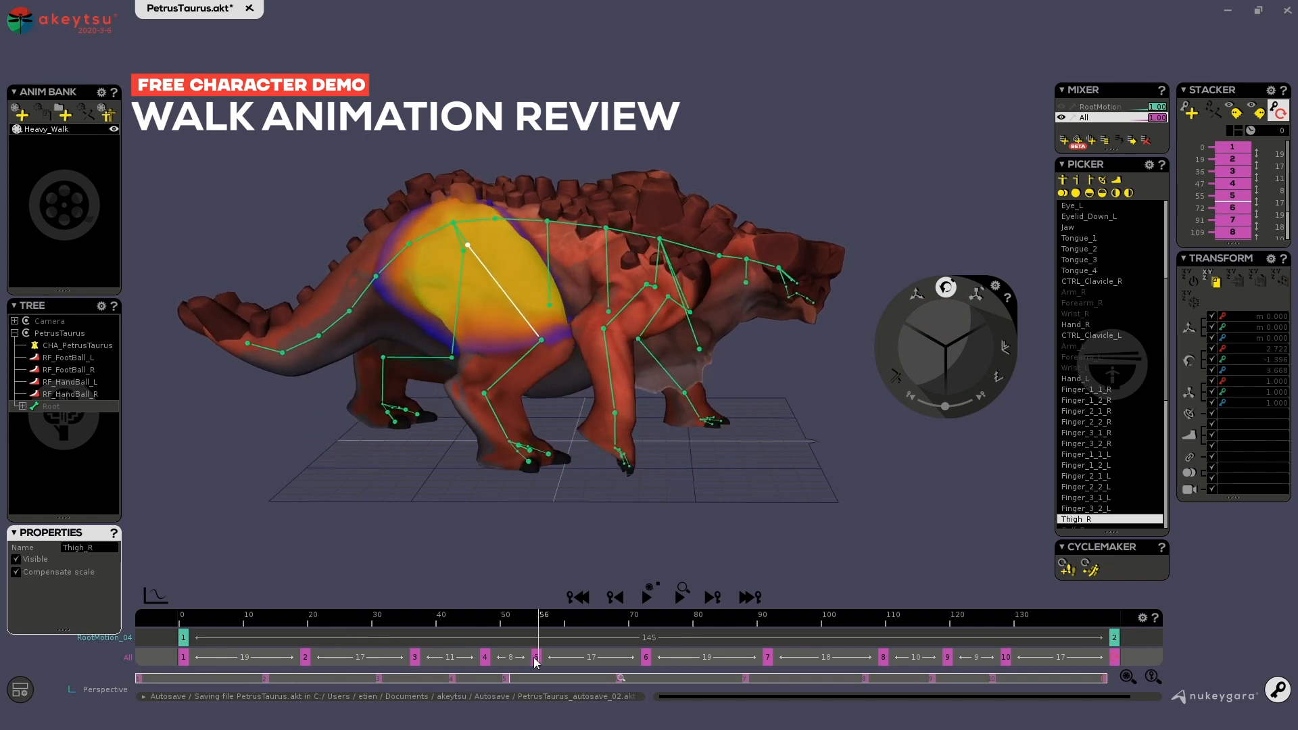
pyautogui.click(535, 657)
pyautogui.press('Left')
pyautogui.press('Left')
pyautogui.press('Left')
pyautogui.press('Left')
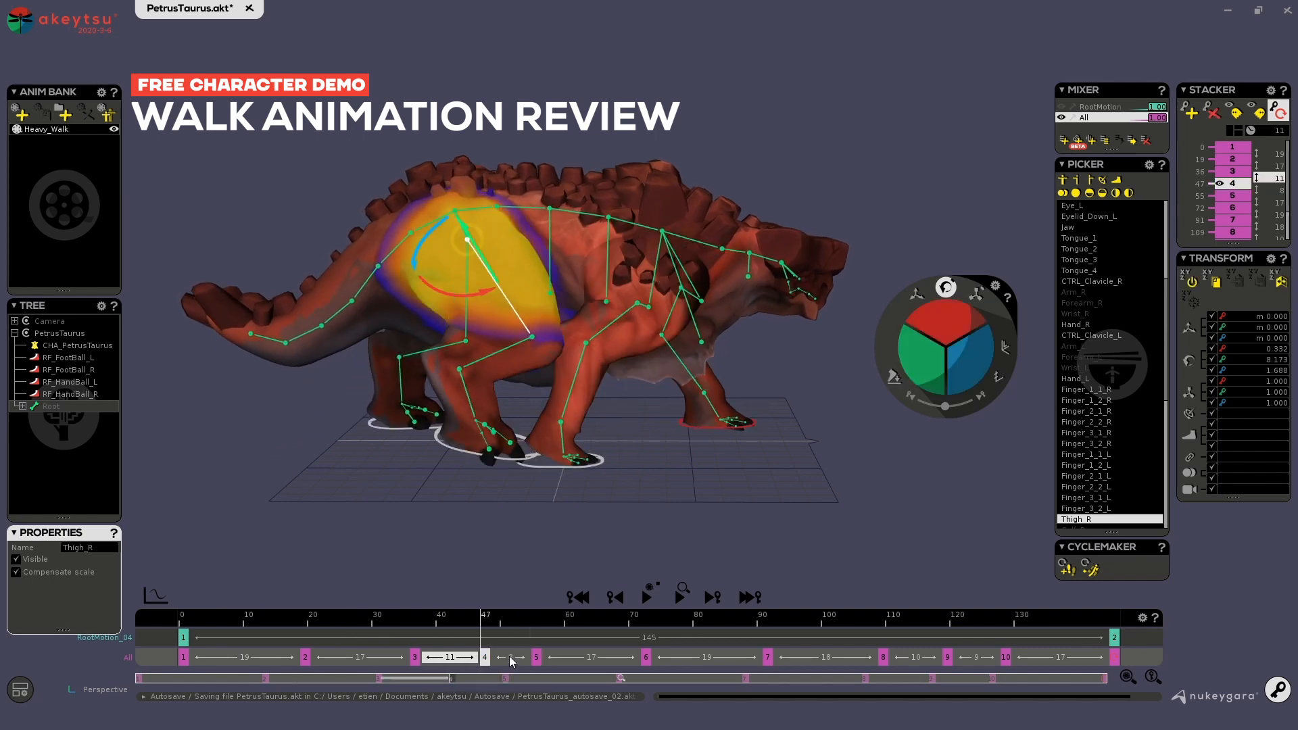
pyautogui.moveTo(683, 522); pyautogui.dragTo(736, 500, button='middle')
pyautogui.press('Right')
pyautogui.press('Right')
pyautogui.press('Right')
pyautogui.press('Right')
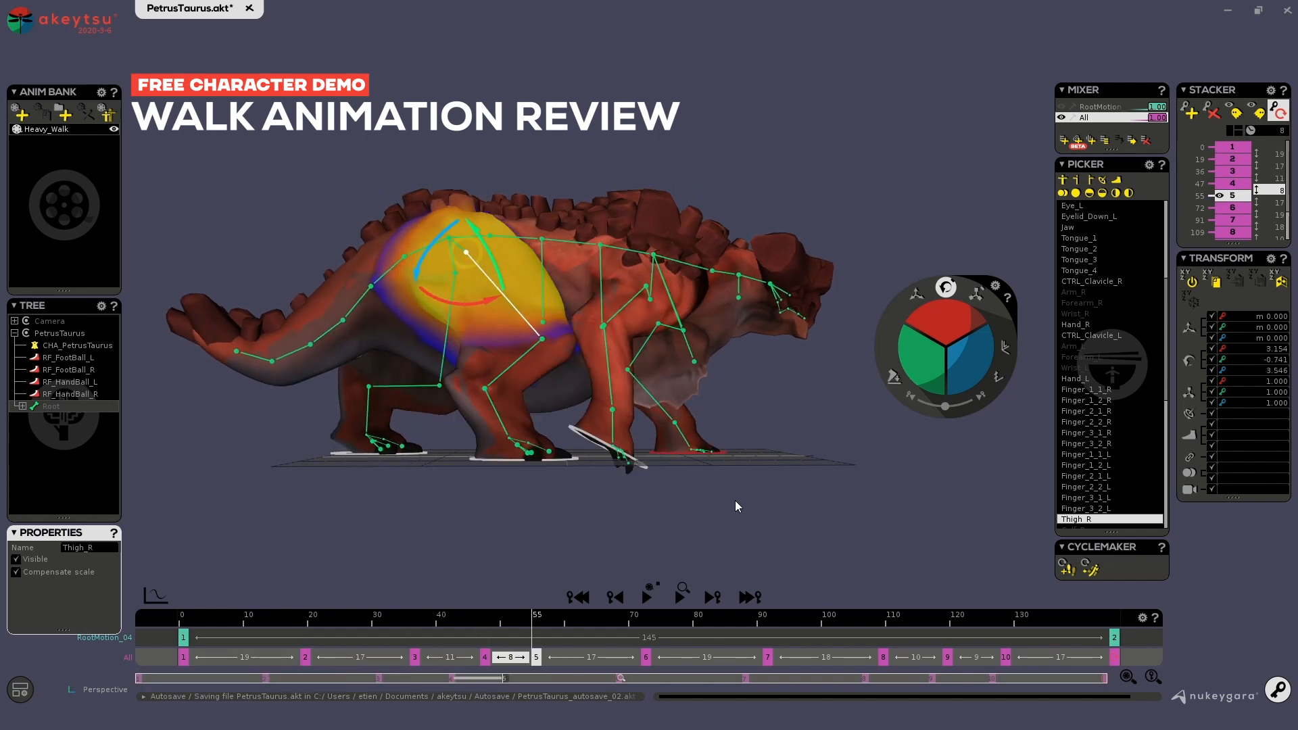
# Select walk keys 6 through 10 and examine the pose at frame 128 from a three-quarter front angle.
pyautogui.click(645, 659)
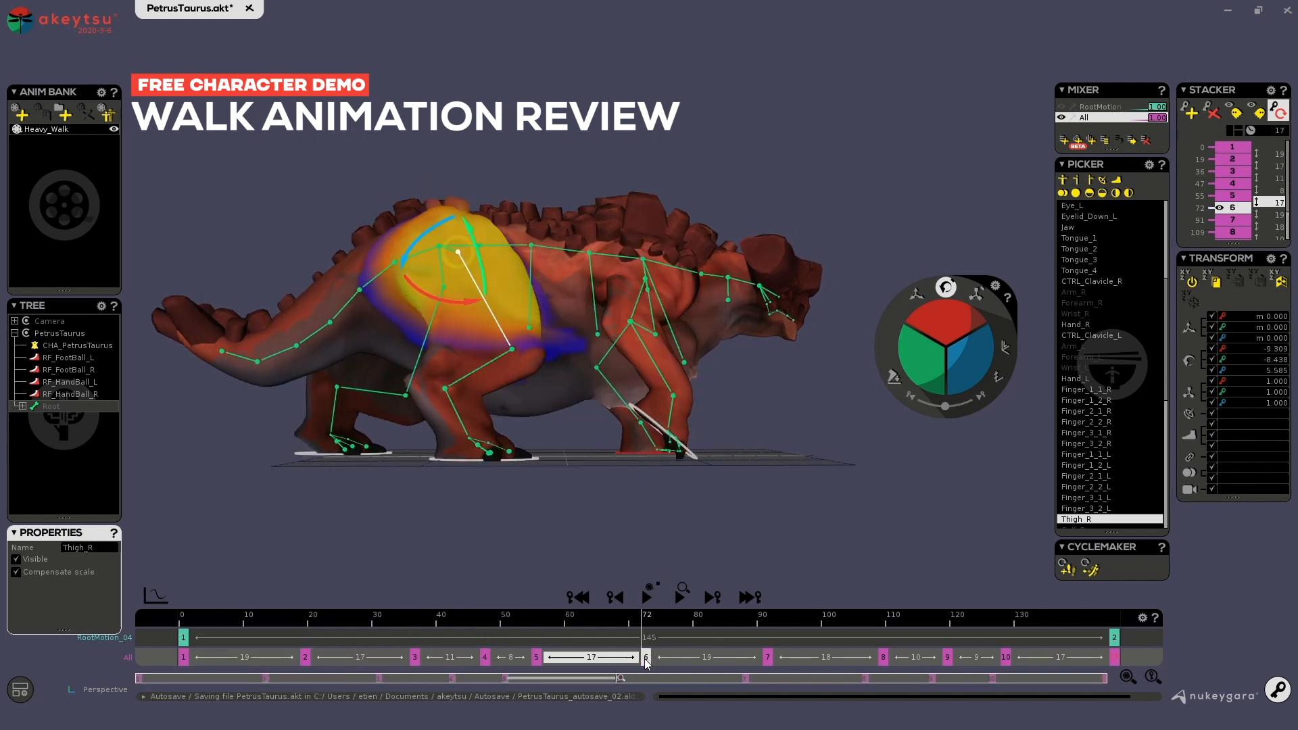
pyautogui.click(1009, 659)
pyautogui.moveTo(859, 443); pyautogui.dragTo(646, 515, button='middle')
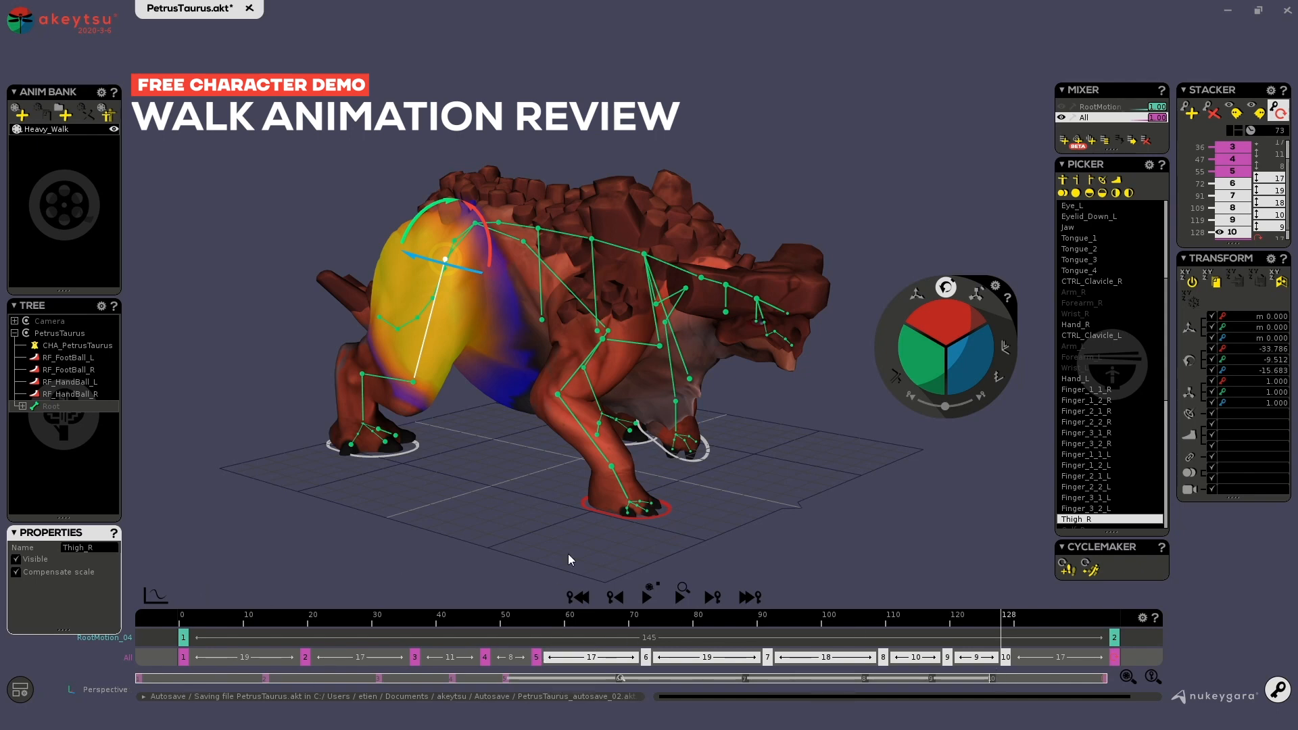
# Step back from key 5 through the earlier keys and examine the walk pose at frame 19.
pyautogui.click(534, 660)
pyautogui.press('Left')
pyautogui.press('Left')
pyautogui.press('Left')
pyautogui.press('Left')
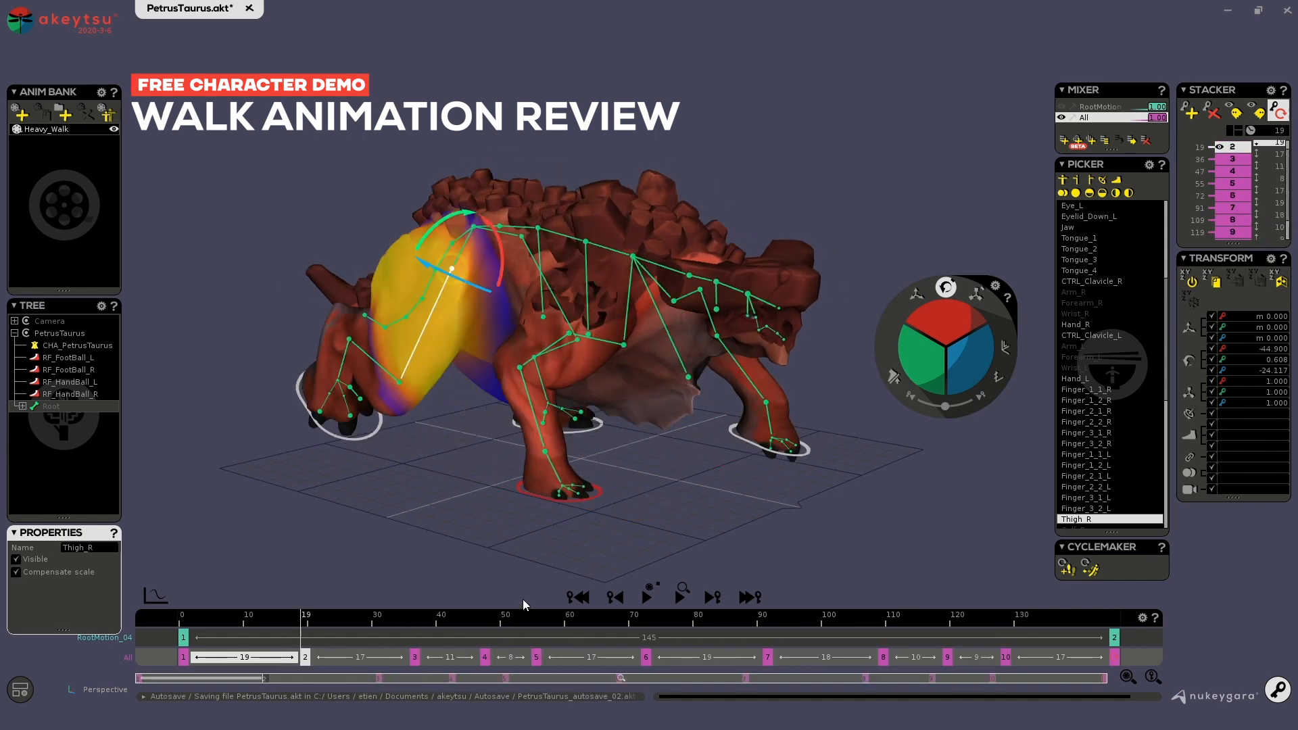
# Compare the neighbouring first-half walk poses around key 4 in side view and return to frame 0.
pyautogui.moveTo(632, 568); pyautogui.dragTo(744, 530, button='middle')
pyautogui.press('Right')
pyautogui.press('Right')
pyautogui.press('Right')
pyautogui.press('Right')
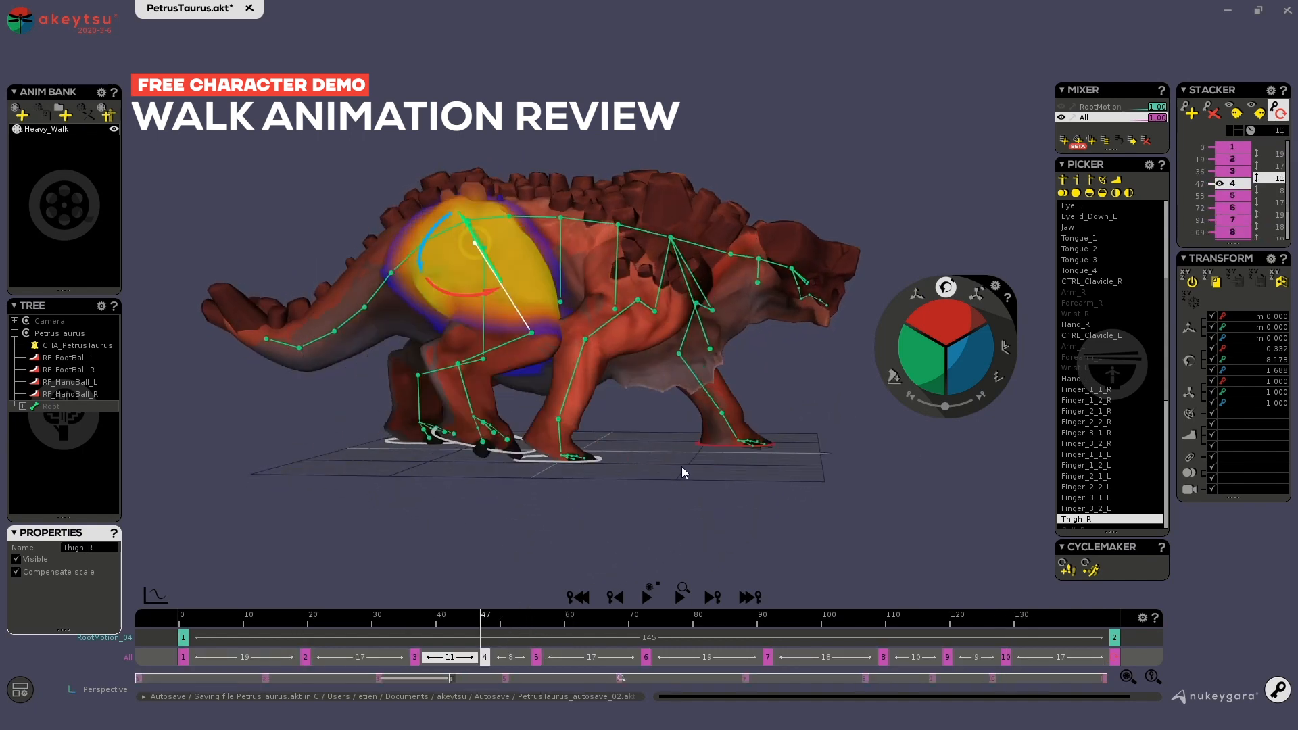
pyautogui.press('Left')
pyautogui.press('Left')
pyautogui.press('Right')
pyautogui.press('Right')
pyautogui.moveTo(525, 623); pyautogui.dragTo(46, 584)
pyautogui.moveTo(206, 620); pyautogui.dragTo(74, 601)
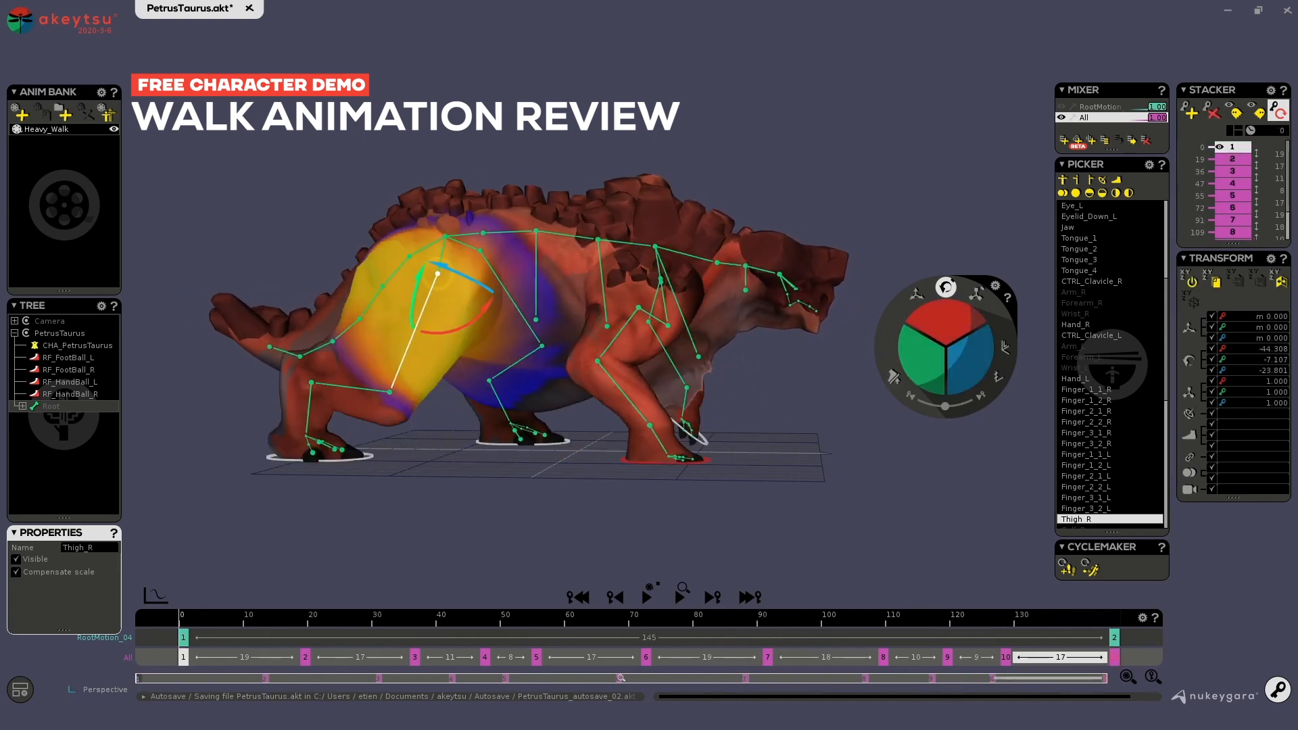
# Select all joints with Pelvis active, and delete walk keys 6 through 10 to keep only the first half.
pyautogui.keyDown('alt'); pyautogui.moveTo(485, 530); pyautogui.dragTo(483, 413); pyautogui.keyUp('alt')
pyautogui.click(451, 290)
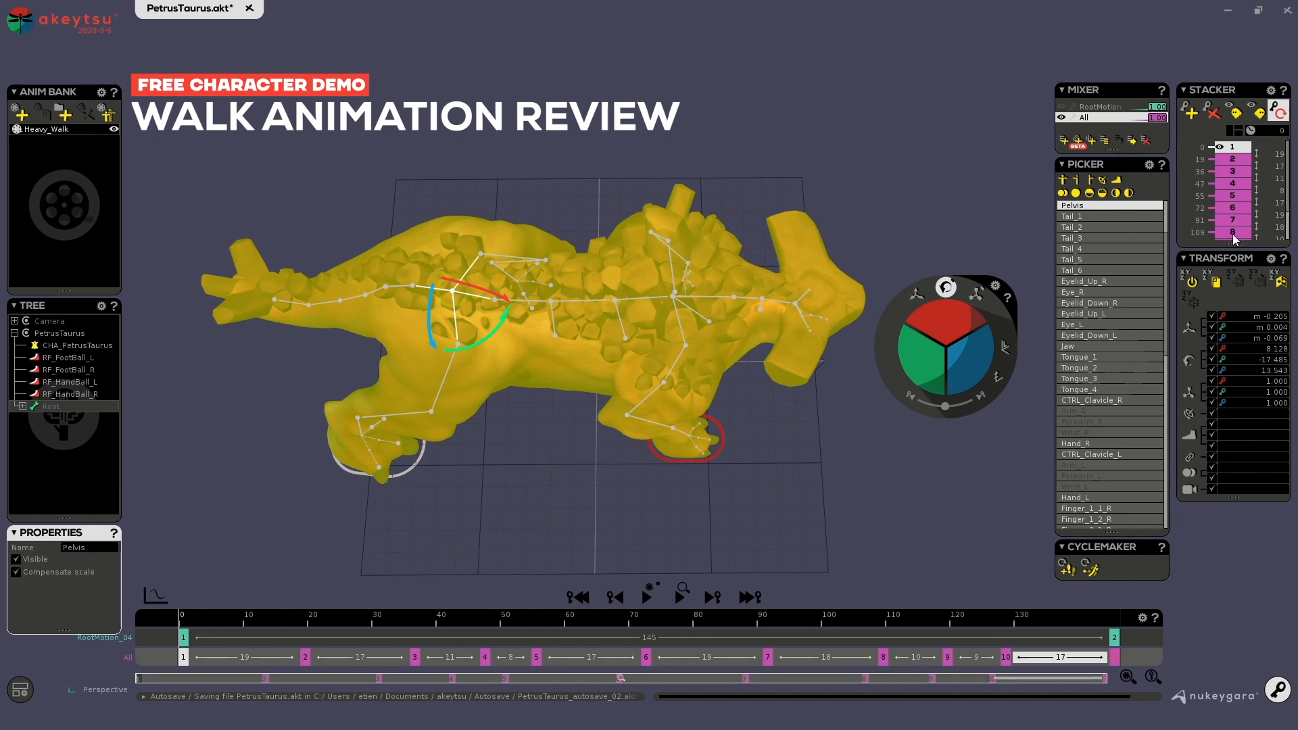
pyautogui.moveTo(1239, 138); pyautogui.dragTo(1234, 124)
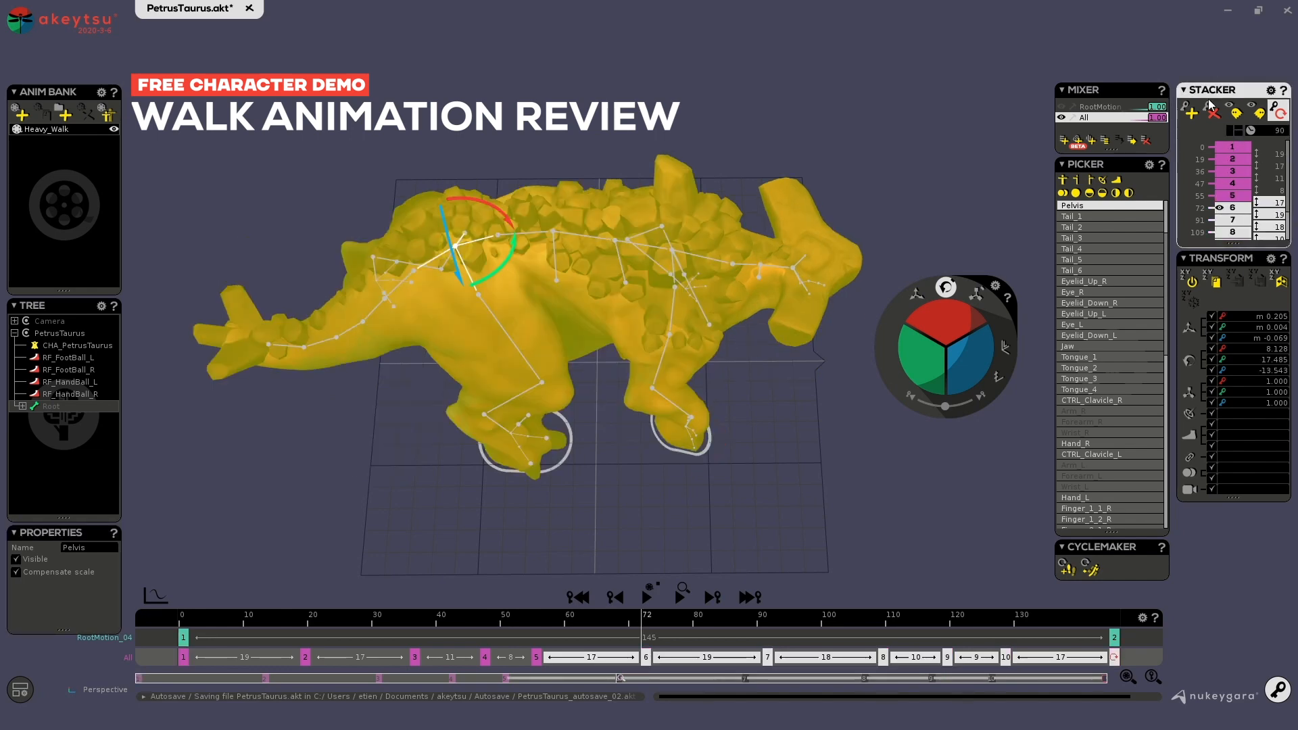
pyautogui.click(1210, 111)
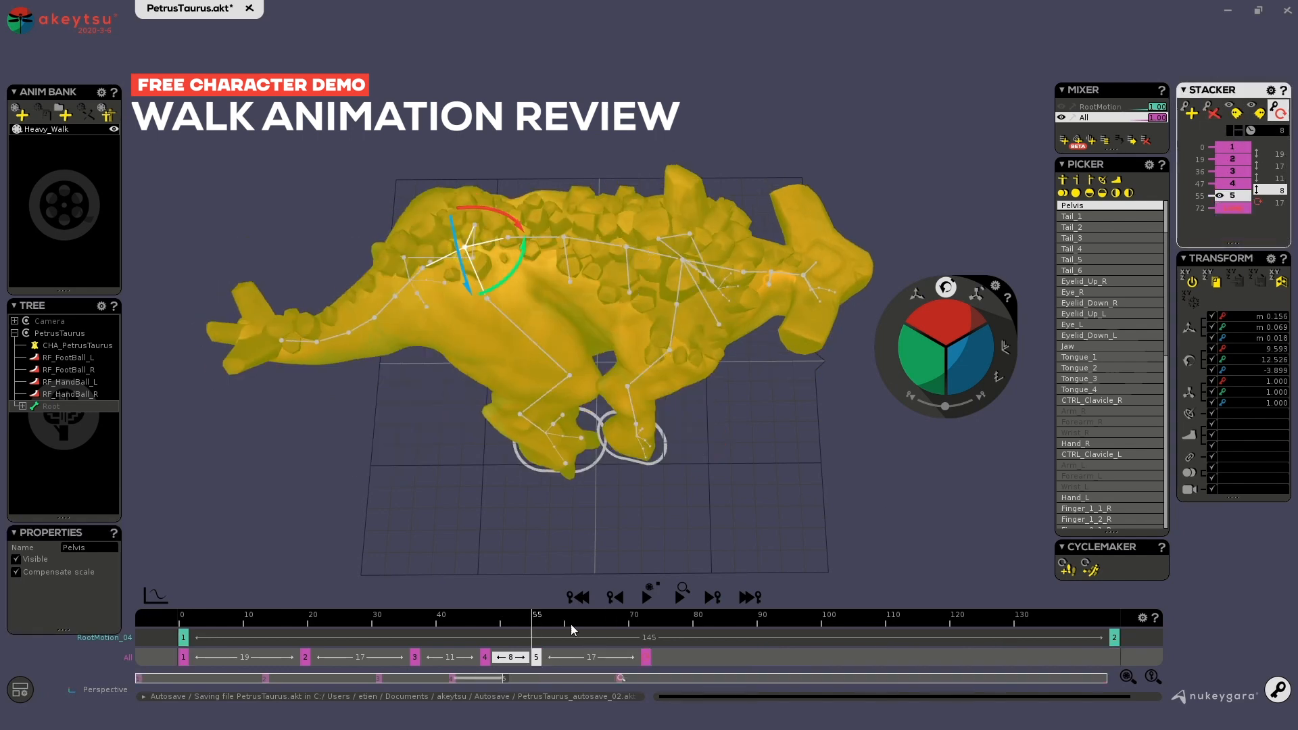
# Play and scrub the shortened walk up to frame 72, examining its loop pose in side view.
pyautogui.press('space')
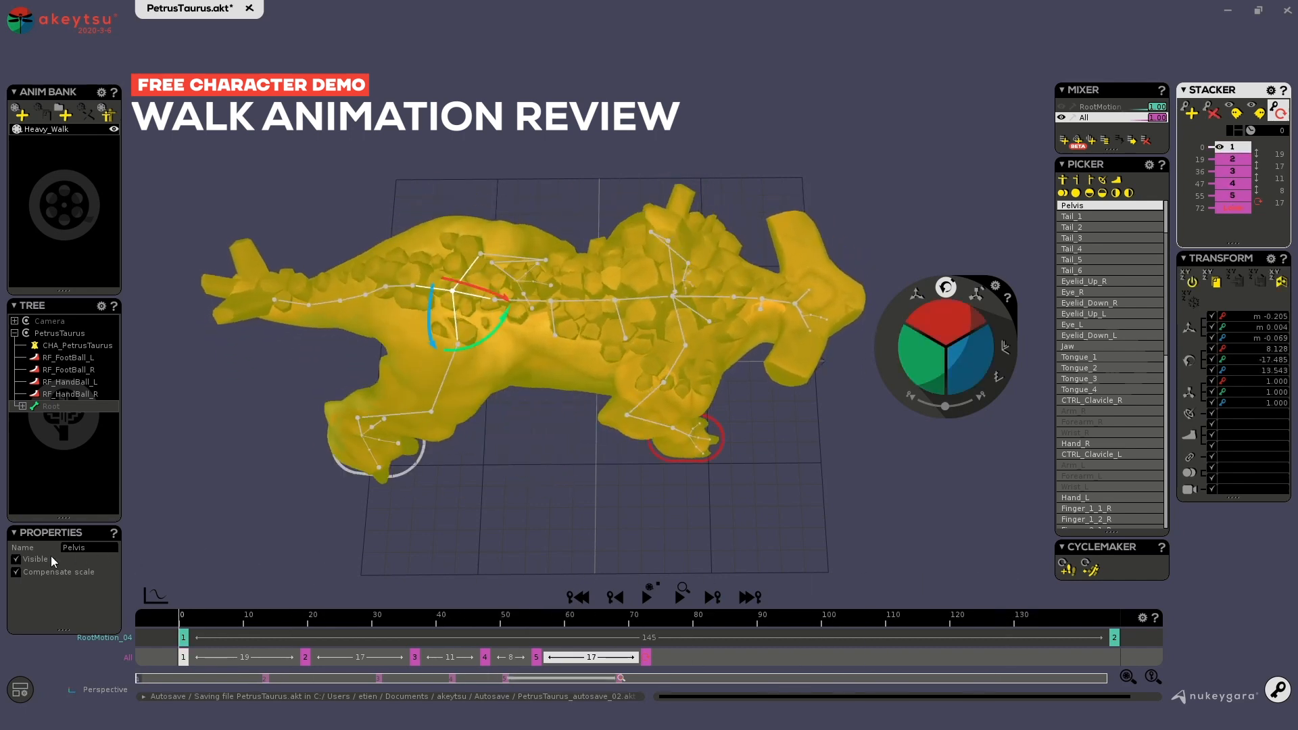
pyautogui.moveTo(452, 616); pyautogui.dragTo(642, 645)
pyautogui.moveTo(682, 535); pyautogui.dragTo(702, 395, button='middle')
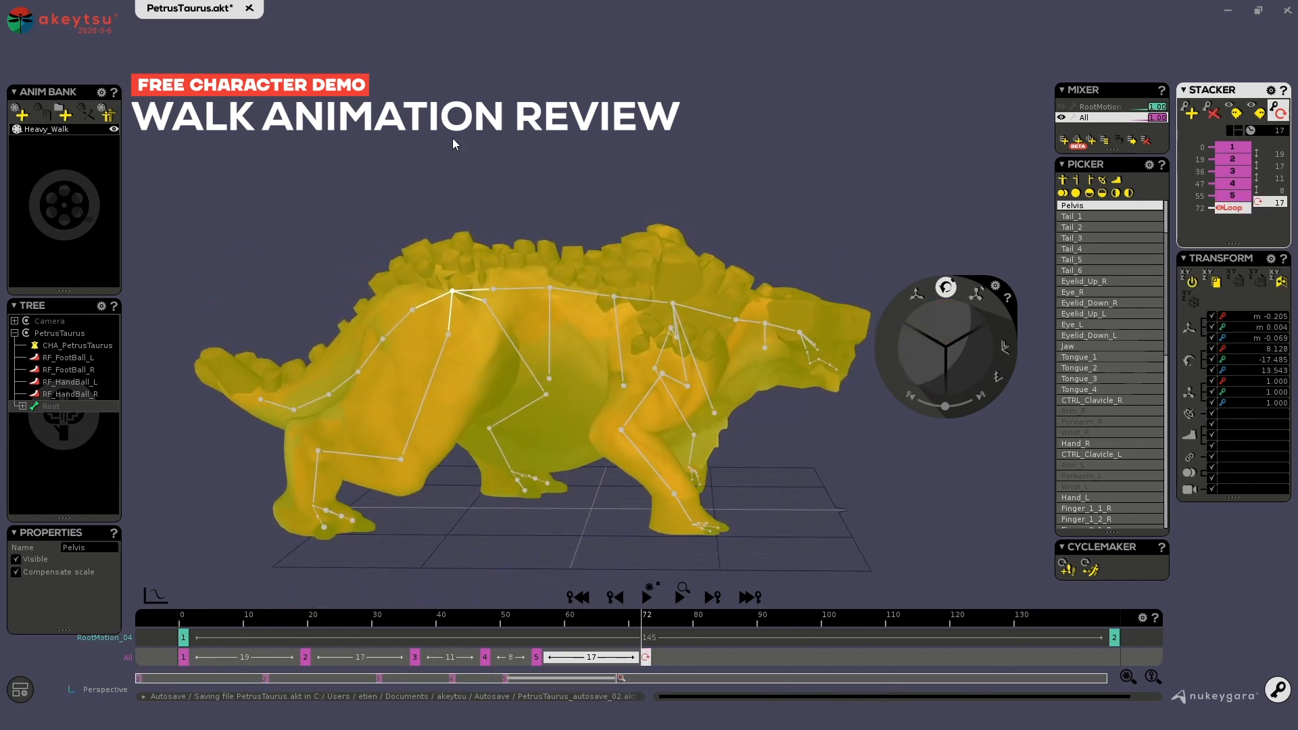
pyautogui.moveTo(464, 499); pyautogui.dragTo(472, 480, button='middle')
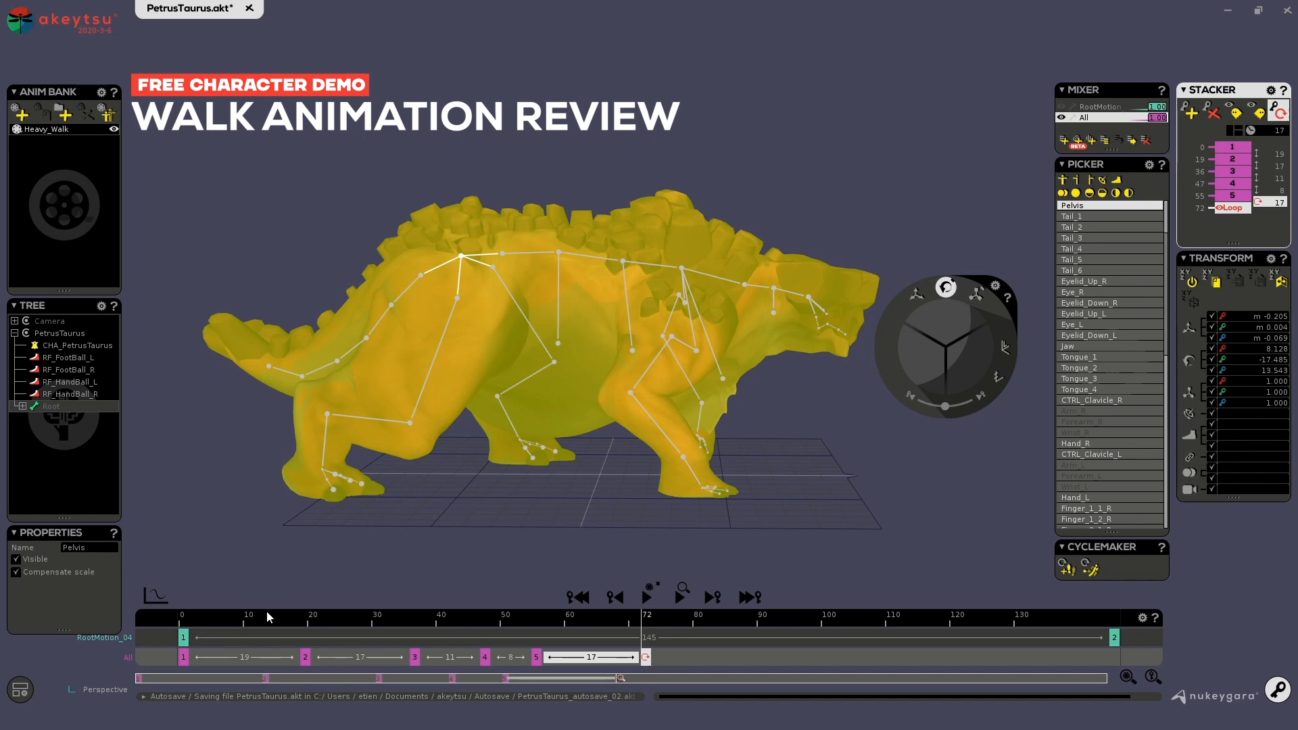
# Turn off looping and place a mirrored copy of the frame 0 pose on key 6 at frame 72.
pyautogui.moveTo(269, 616); pyautogui.dragTo(129, 620)
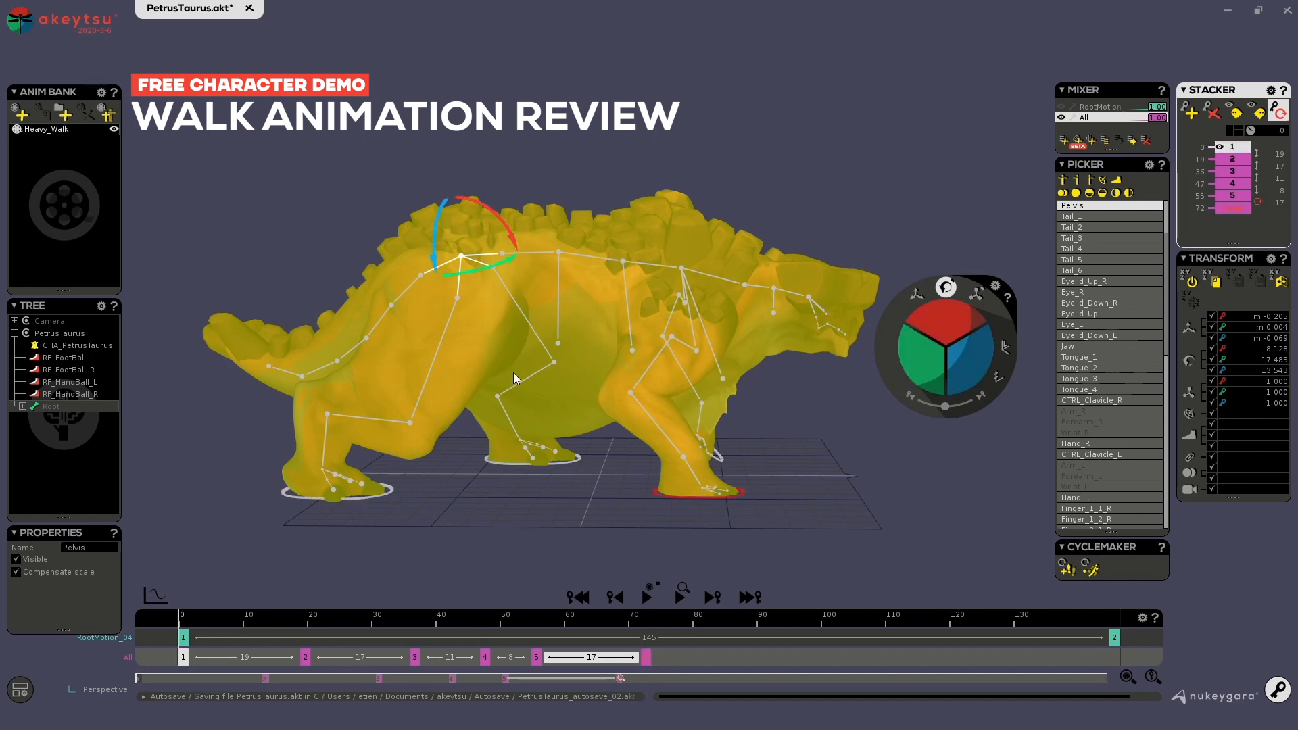
pyautogui.click(645, 657)
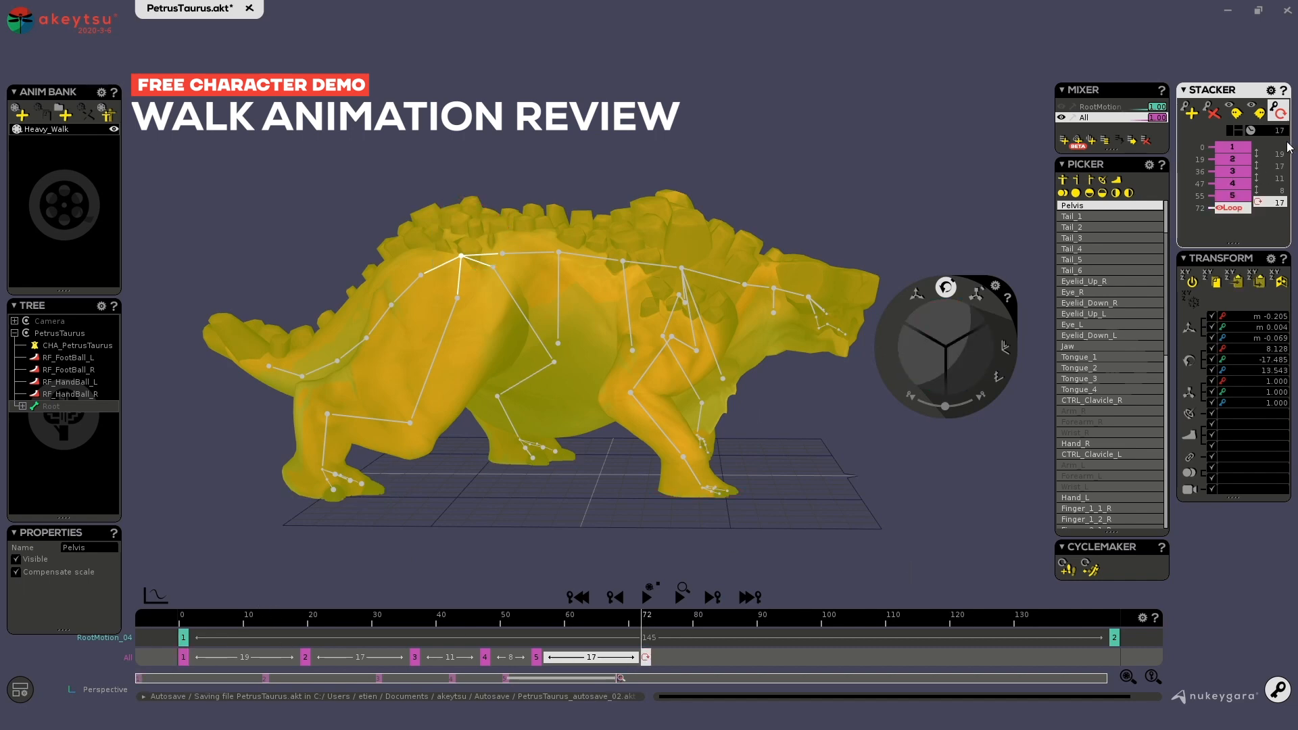
pyautogui.click(1283, 112)
pyautogui.click(646, 656)
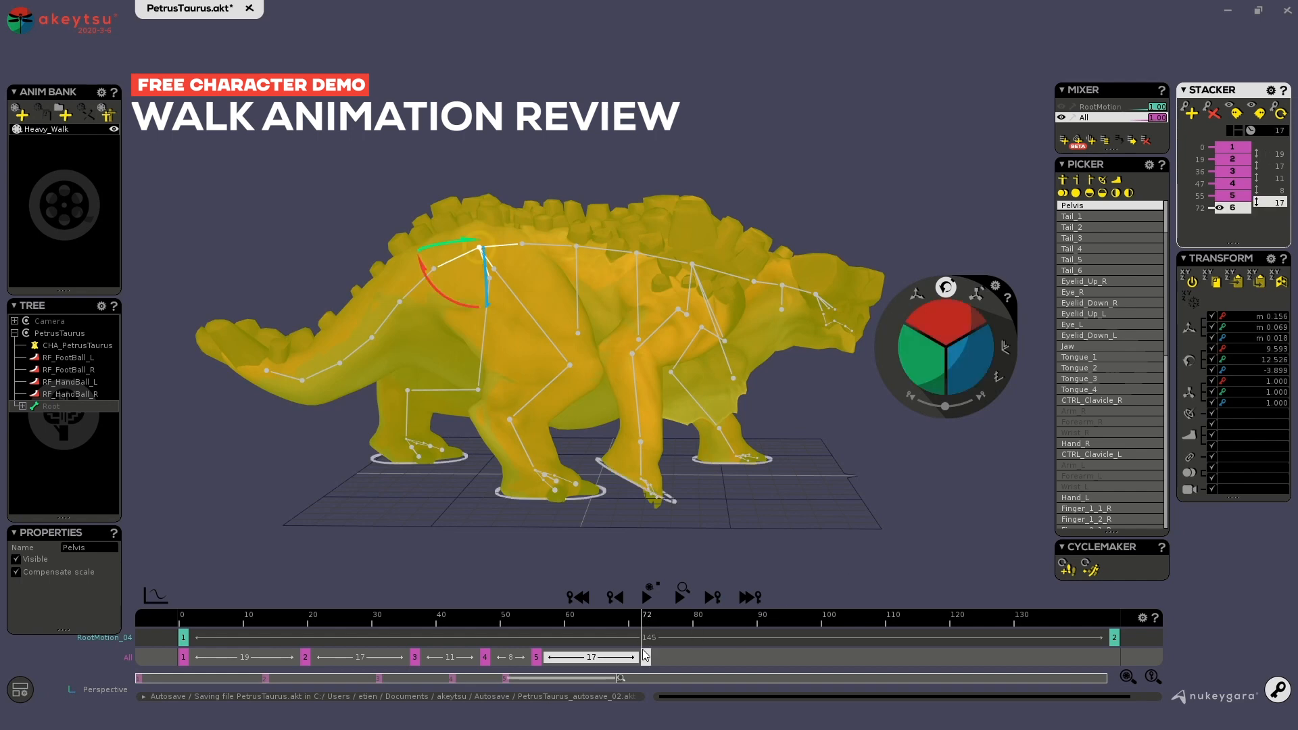
pyautogui.hotkey('ctrl', 'v')
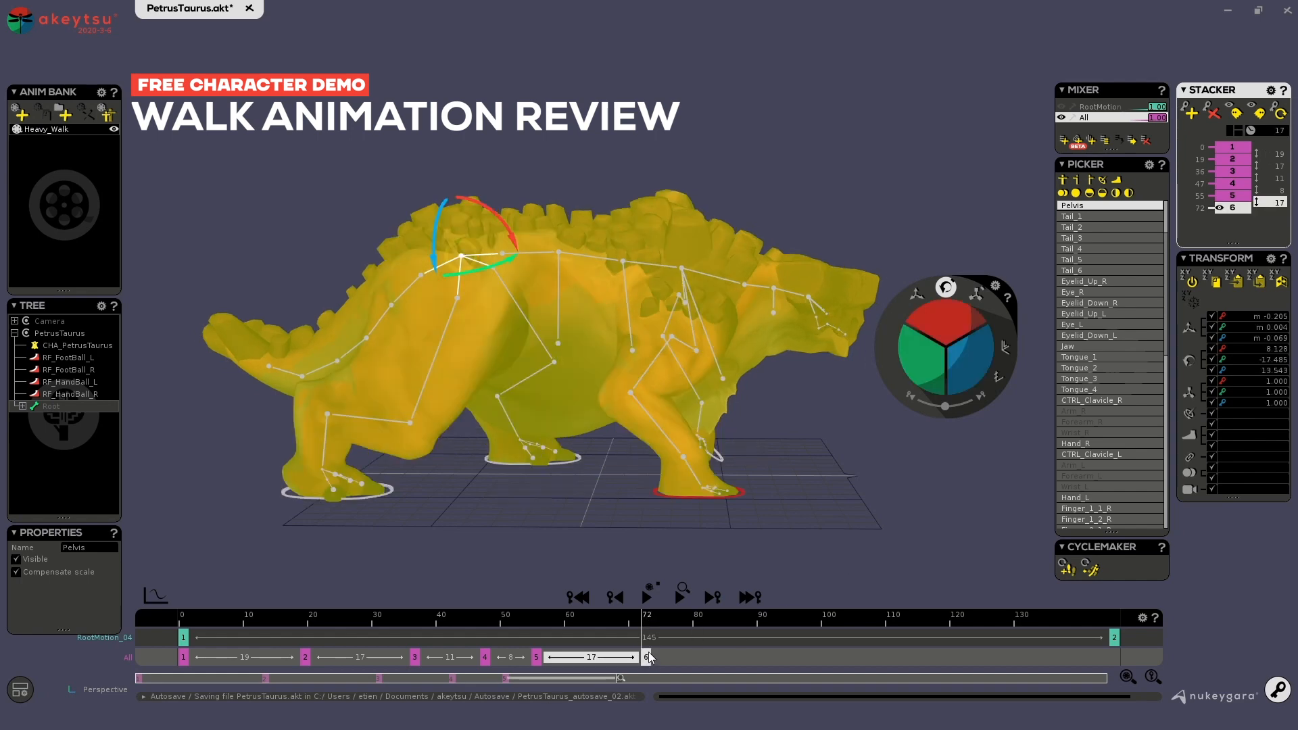
pyautogui.click(1280, 282)
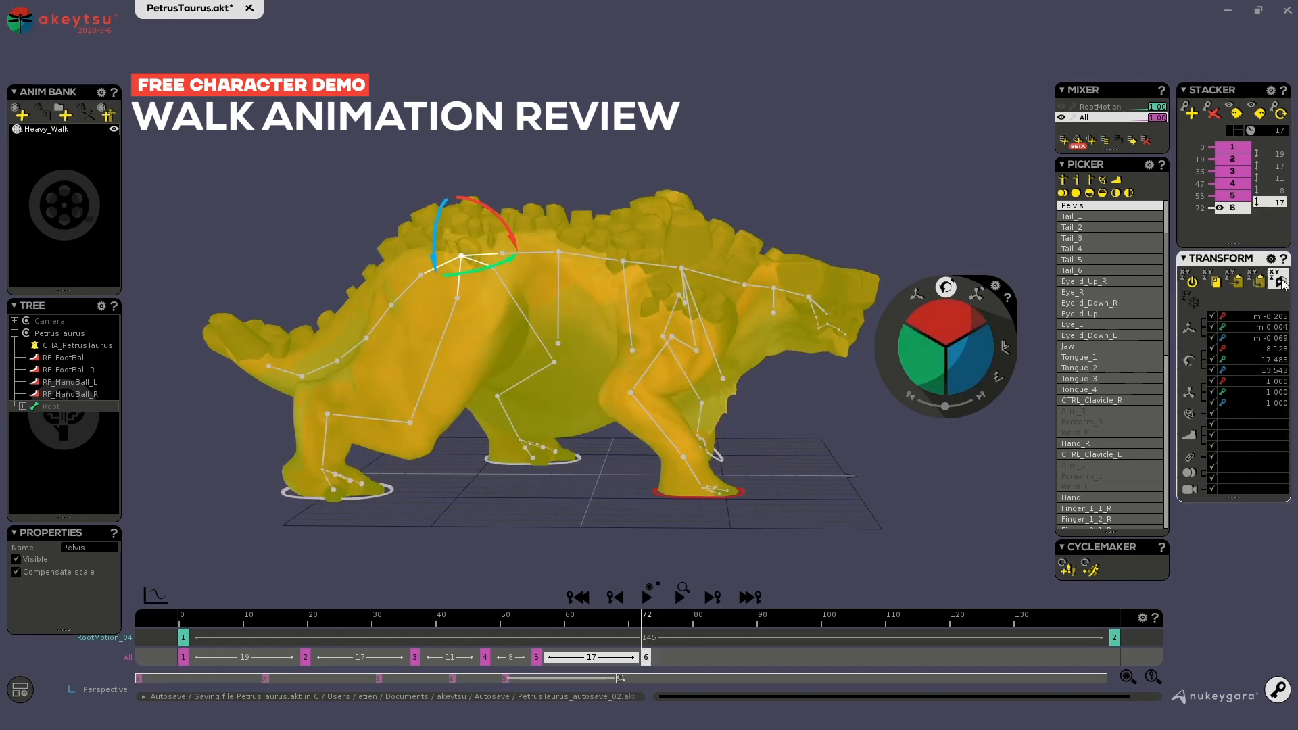
pyautogui.moveTo(636, 623); pyautogui.dragTo(642, 662)
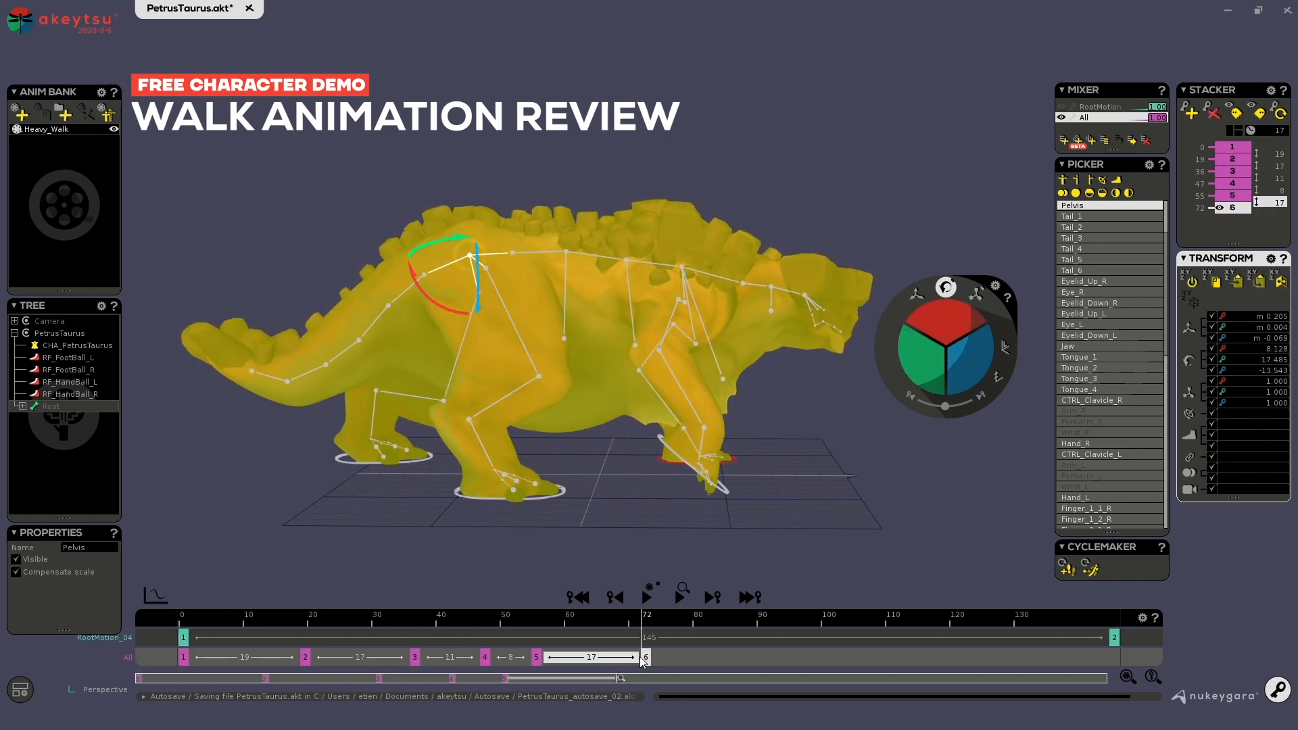
# Delete keys 2 through 5, keeping only the poses at frames 0 and 72.
pyautogui.moveTo(612, 622); pyautogui.dragTo(445, 632)
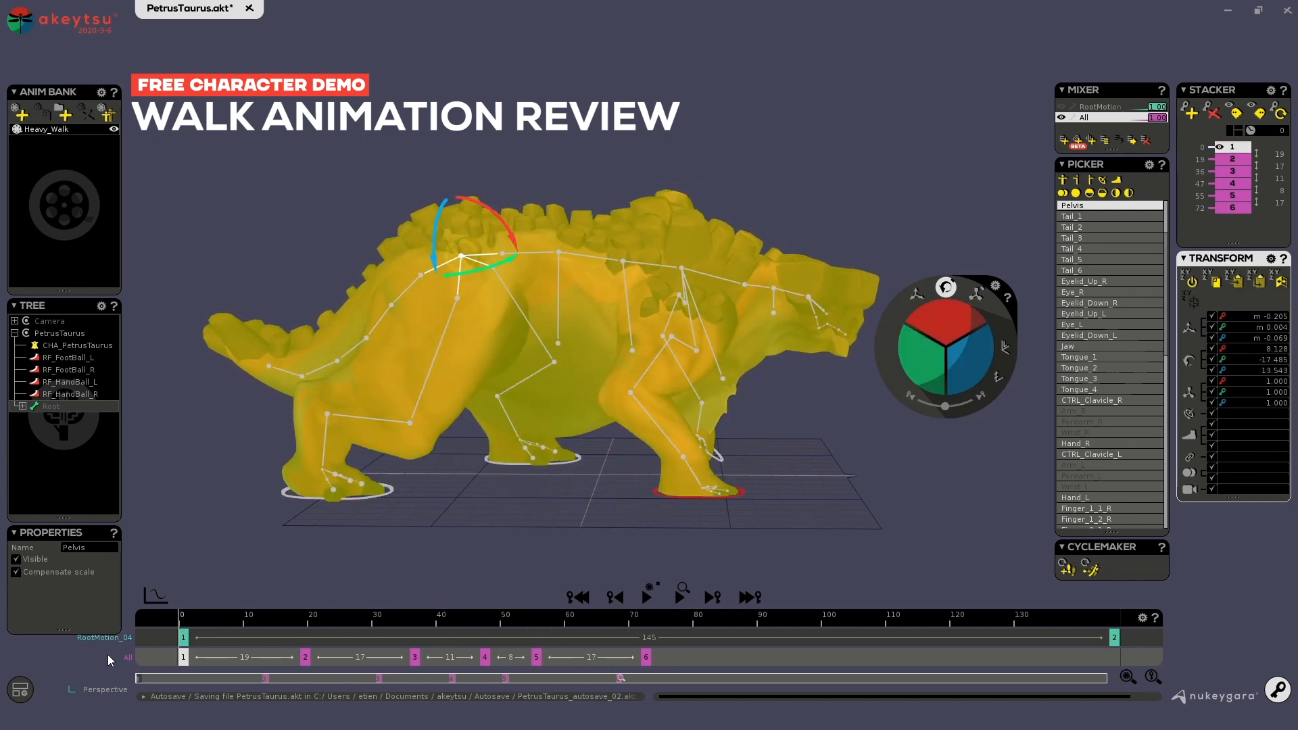
pyautogui.click(536, 657)
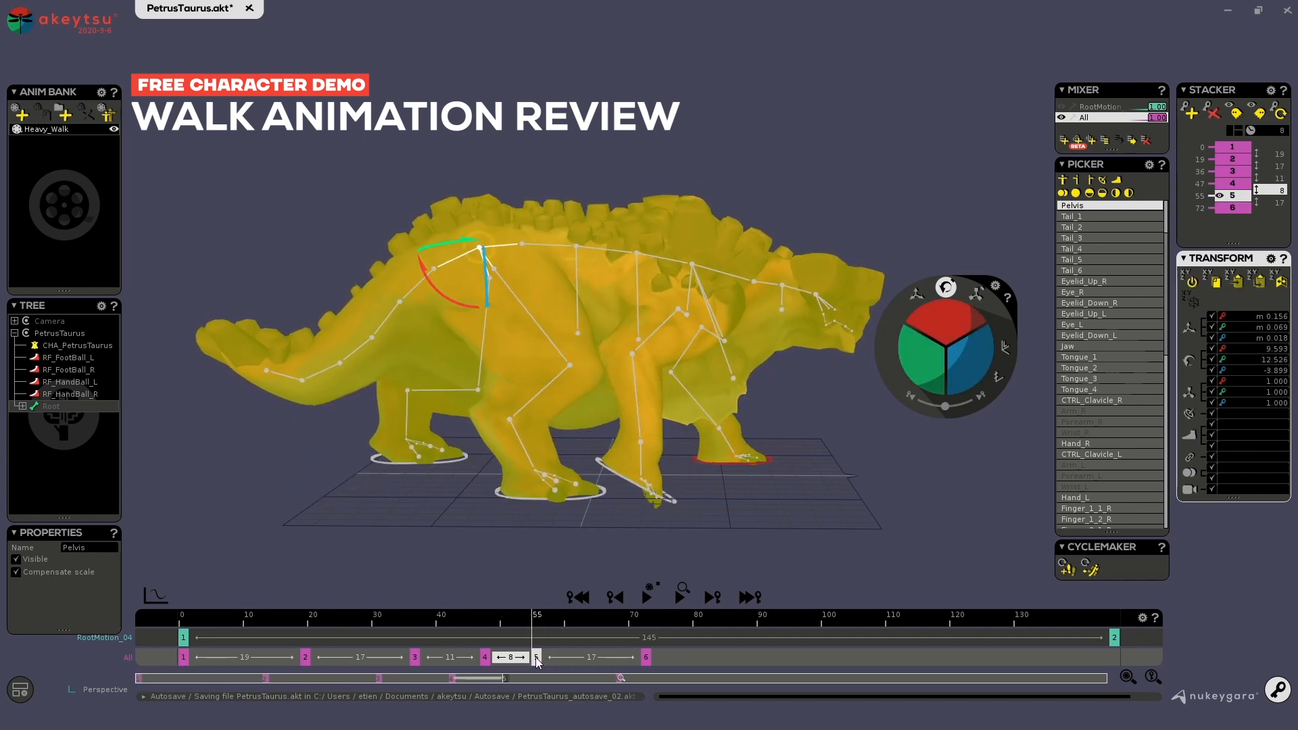
pyautogui.rightClick(305, 664)
pyautogui.click(358, 673)
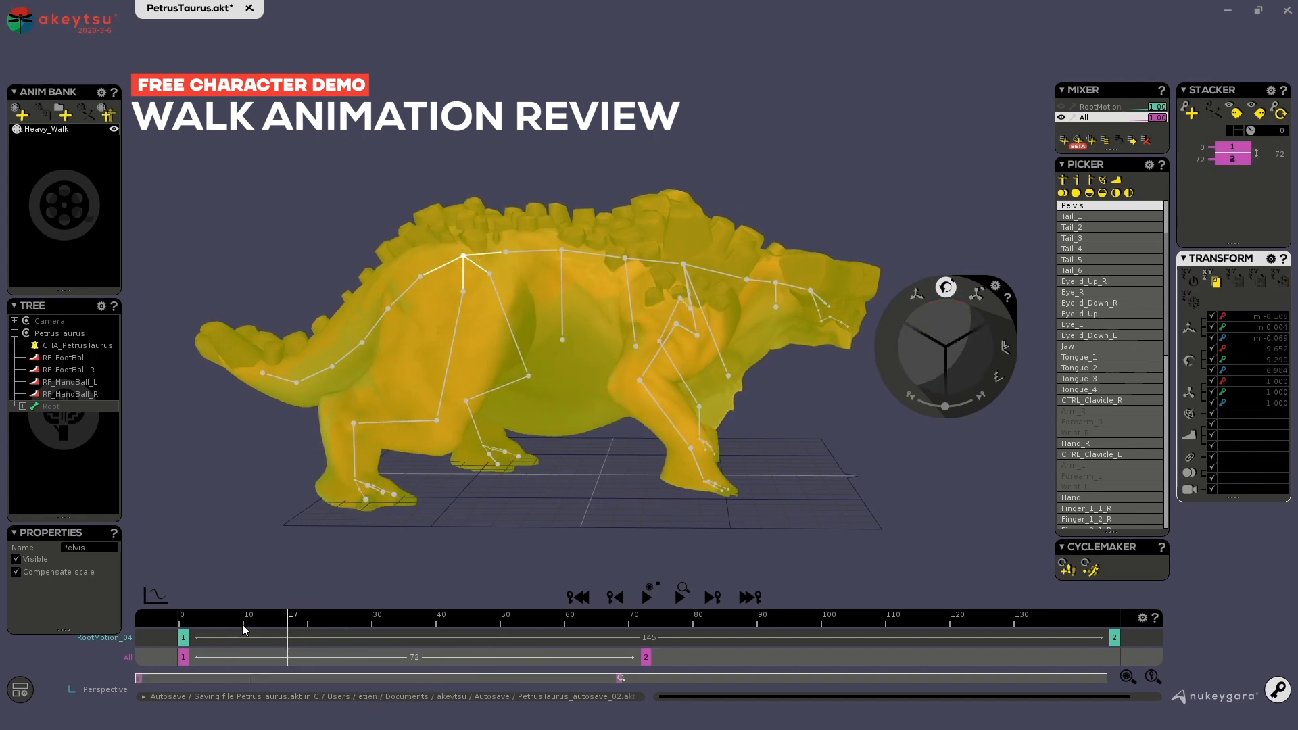
# Add an in-between key at frame 36 and select the CTRL_Clavicle_R control.
pyautogui.moveTo(244, 630); pyautogui.dragTo(408, 647)
pyautogui.press('s')
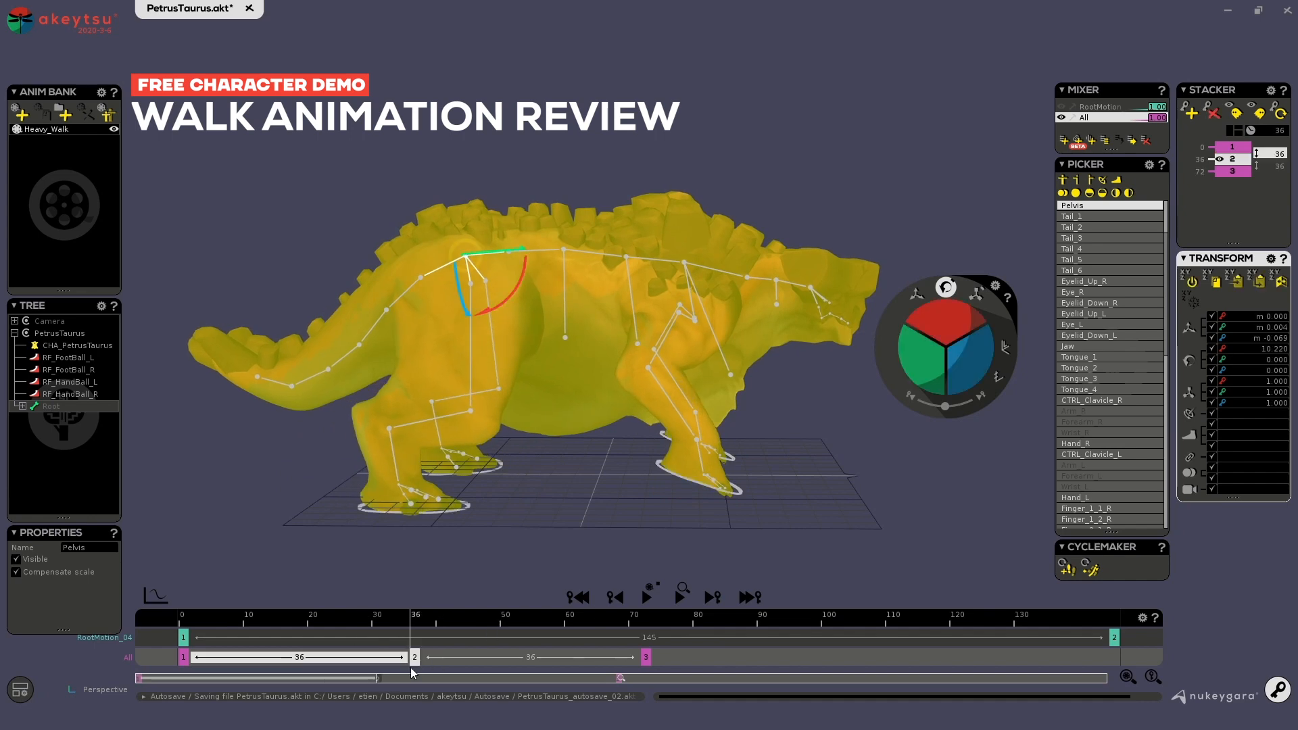
pyautogui.click(684, 332)
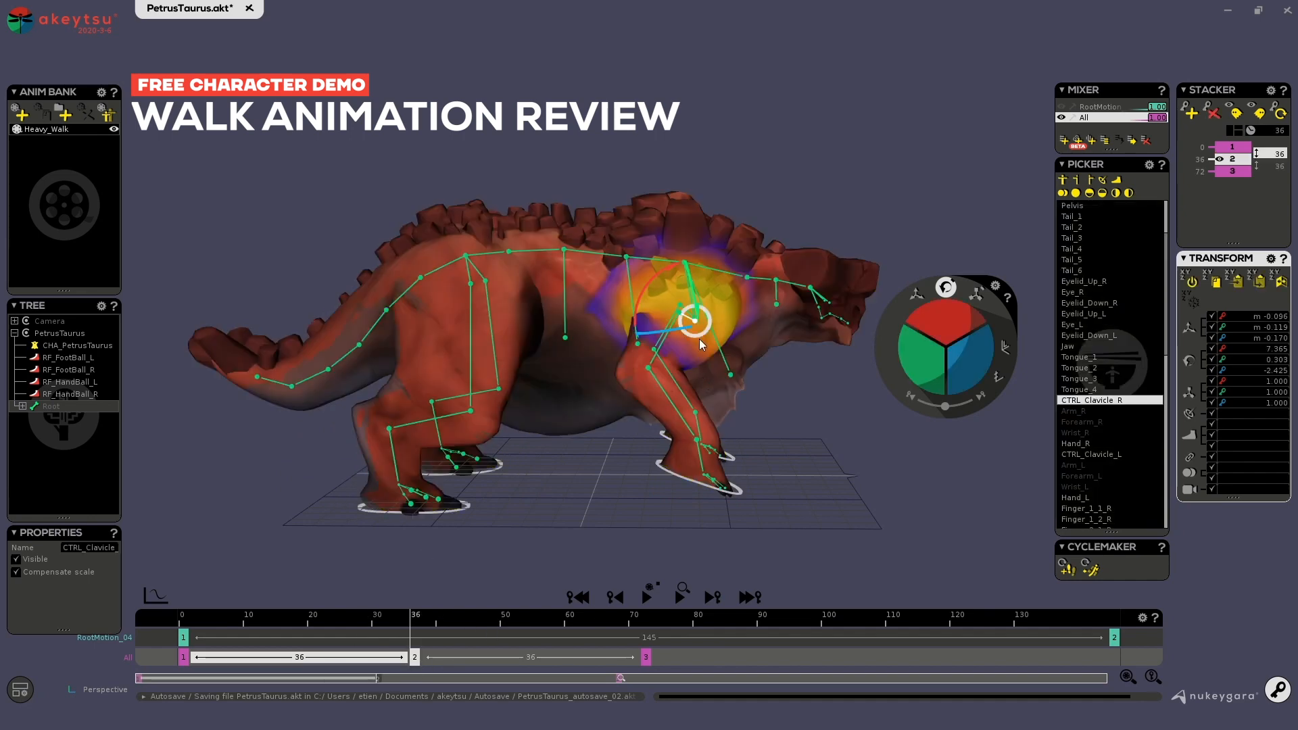
pyautogui.moveTo(773, 337); pyautogui.dragTo(754, 375)
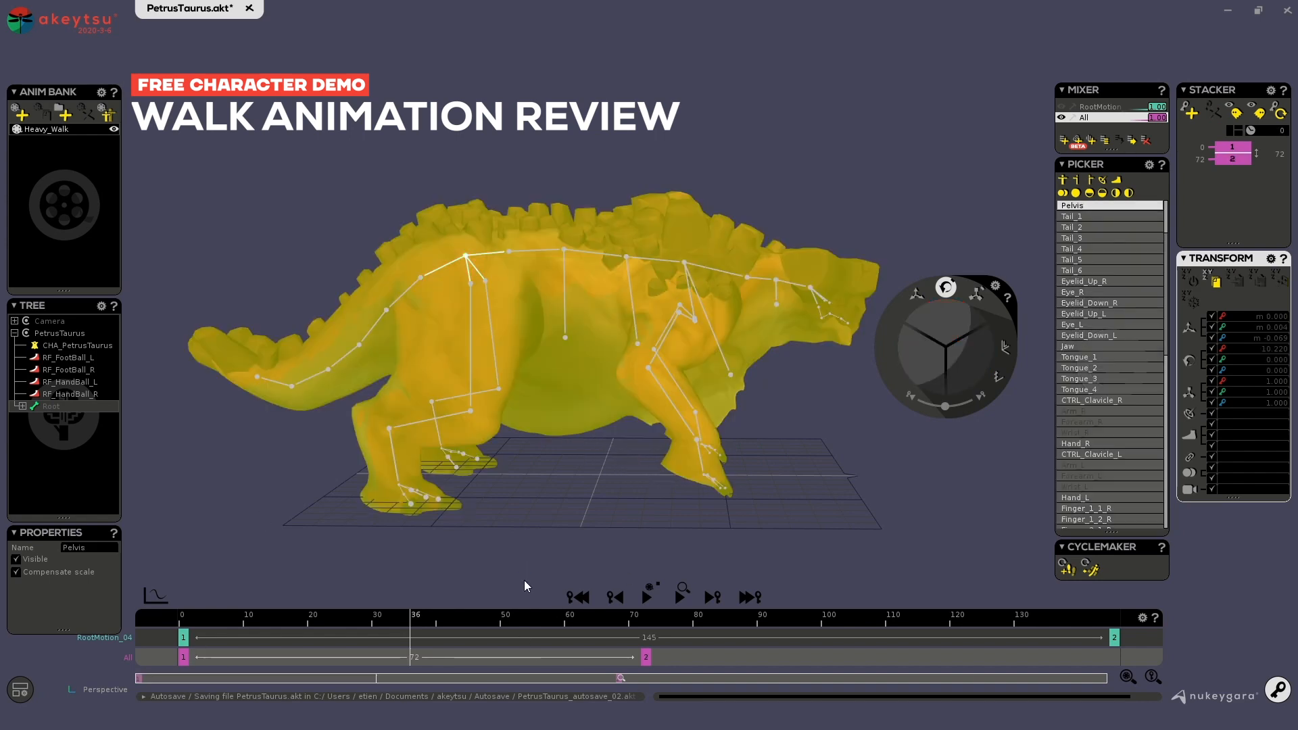
# Undo the key edits to restore the full looping walk with all ten keys, and return to frame 0.
pyautogui.click(631, 653)
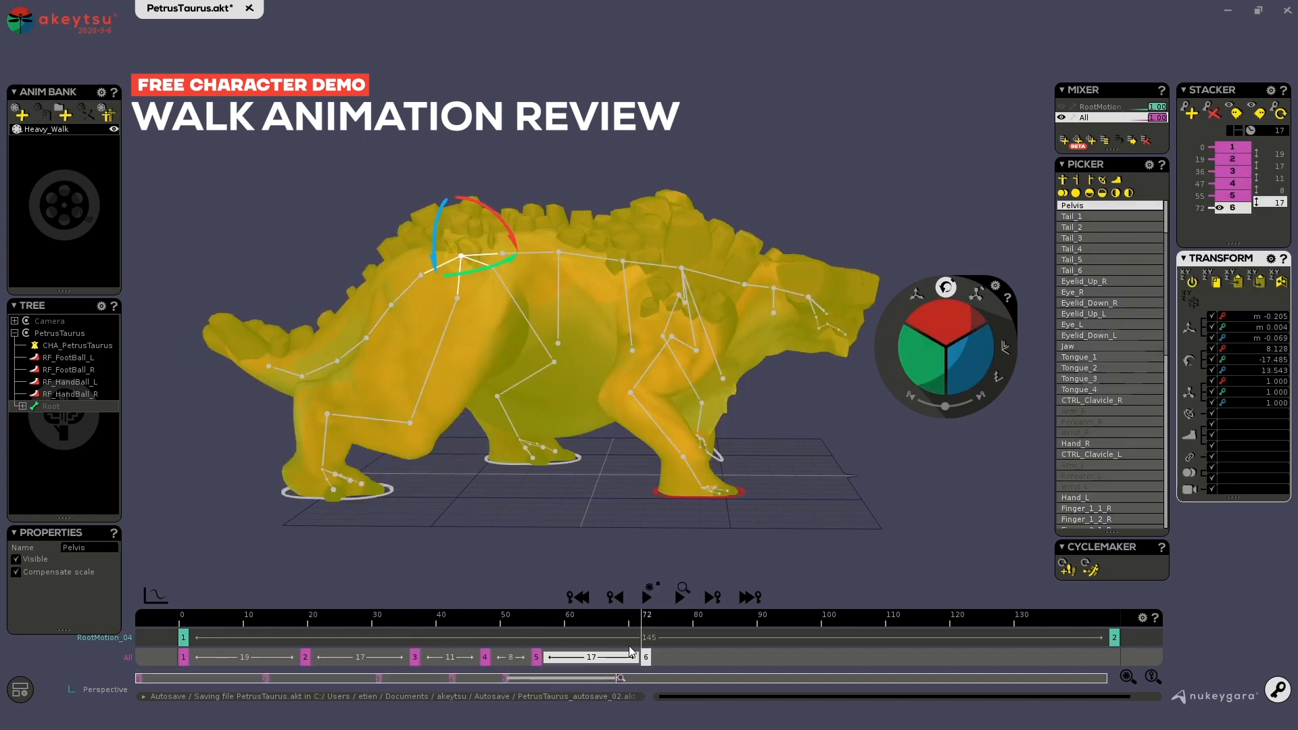
pyautogui.press('Delete')
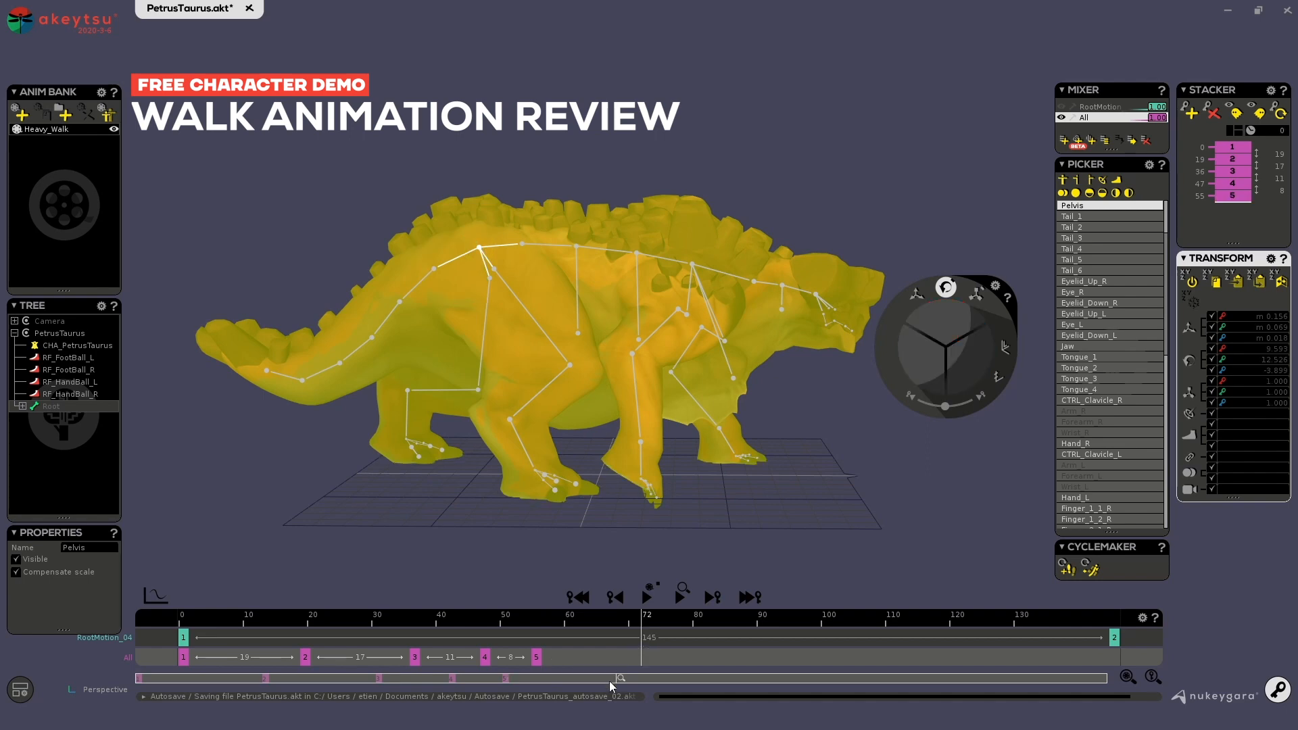
pyautogui.click(1281, 116)
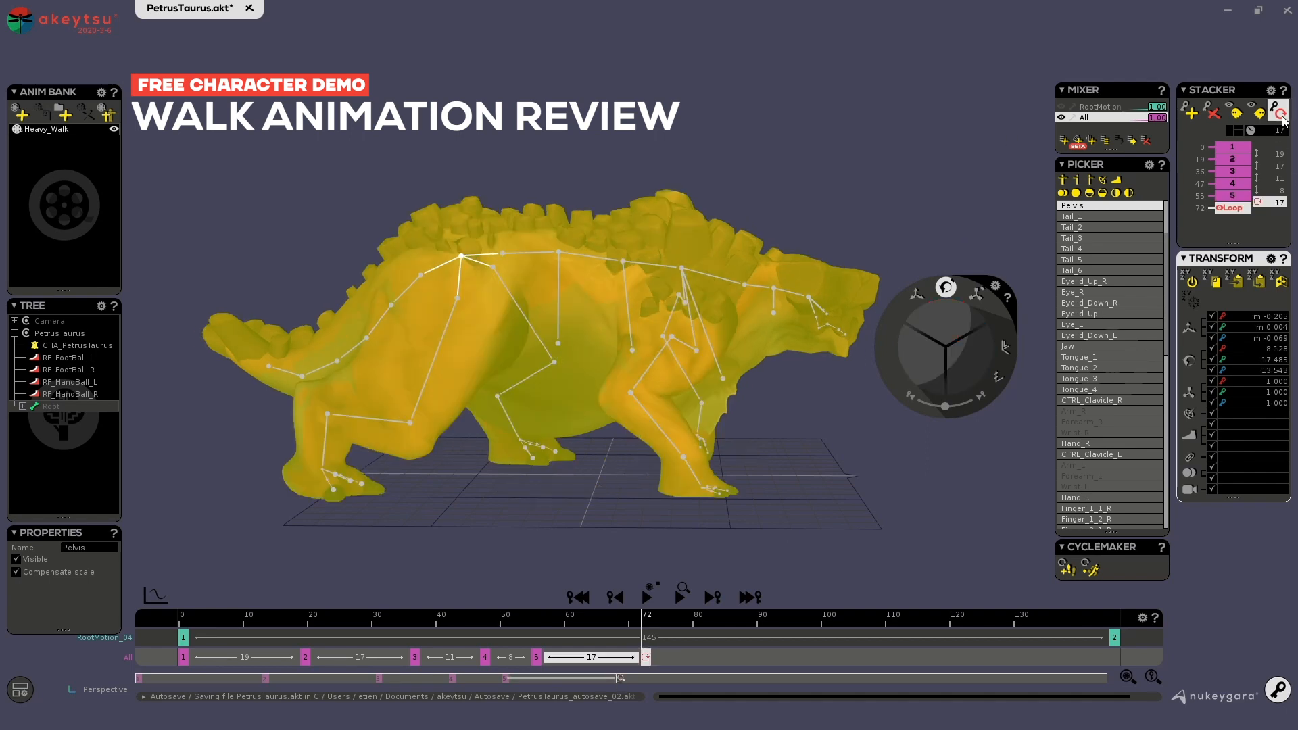
pyautogui.click(1282, 116)
pyautogui.moveTo(644, 626); pyautogui.dragTo(162, 616)
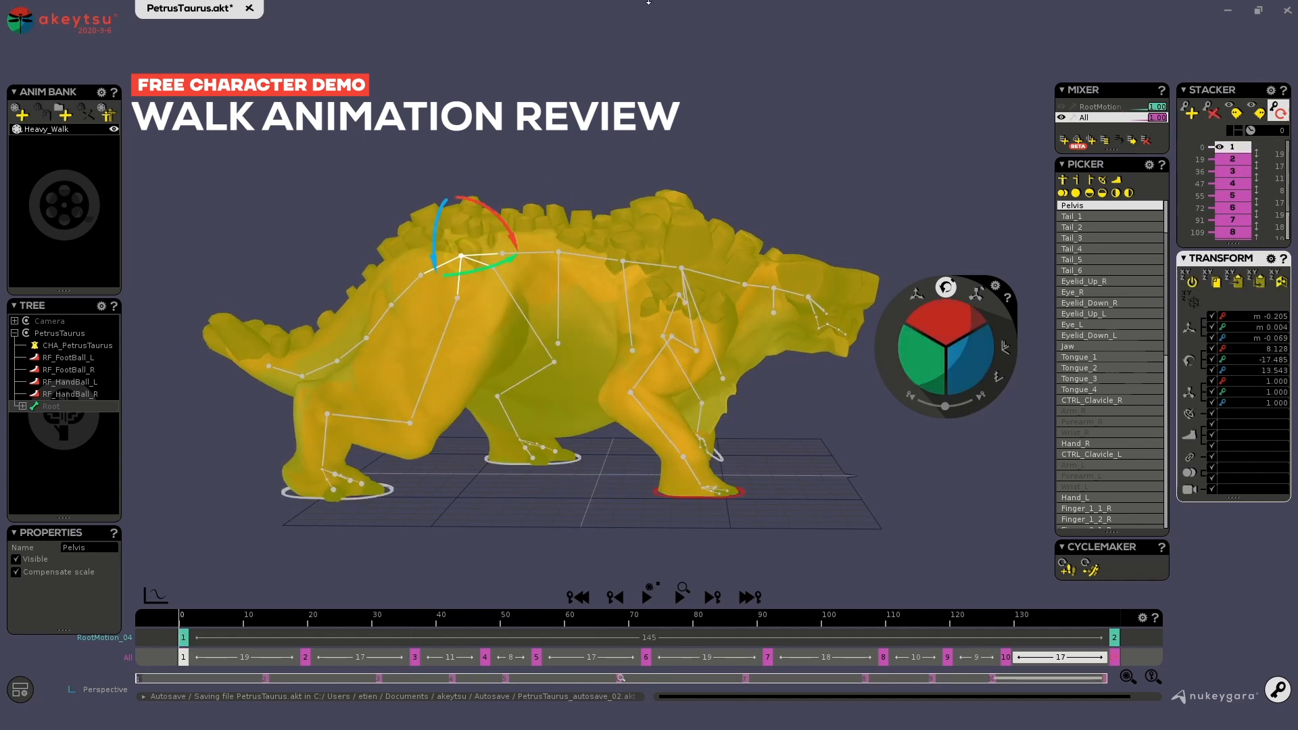
# Inspect the body's twist from above at frame 0, alternately selecting the Pelvis and the Spine_2 and Spine_4 joints to compare their orientation.
pyautogui.moveTo(652, 169)
pyautogui.mouseDown(button='middle')
pyautogui.moveTo(631, 118)
pyautogui.moveTo(631, 154)
pyautogui.moveTo(673, 217)
pyautogui.moveTo(575, 270)
pyautogui.moveTo(632, 184)
pyautogui.mouseUp(button='middle')
pyautogui.click(575, 270)
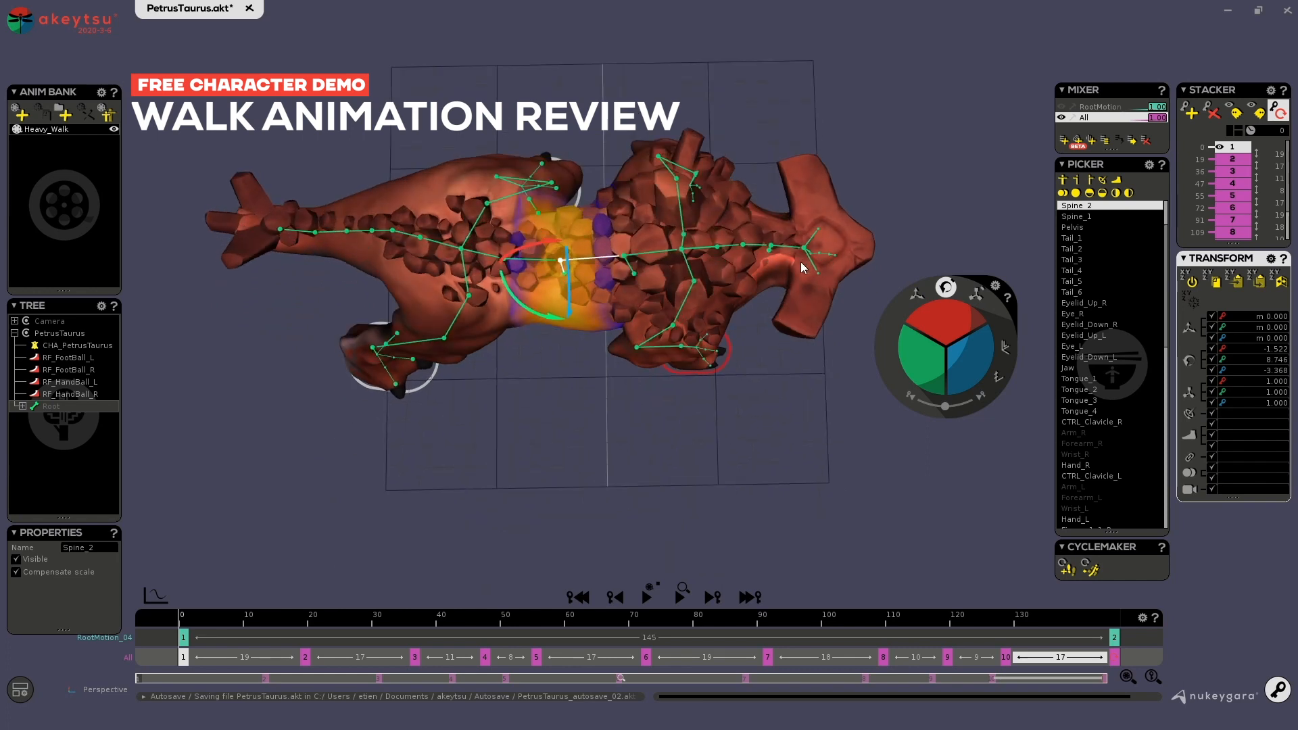
pyautogui.moveTo(530, 384); pyautogui.dragTo(537, 447, button='middle')
pyautogui.scroll(2, 527, 437)
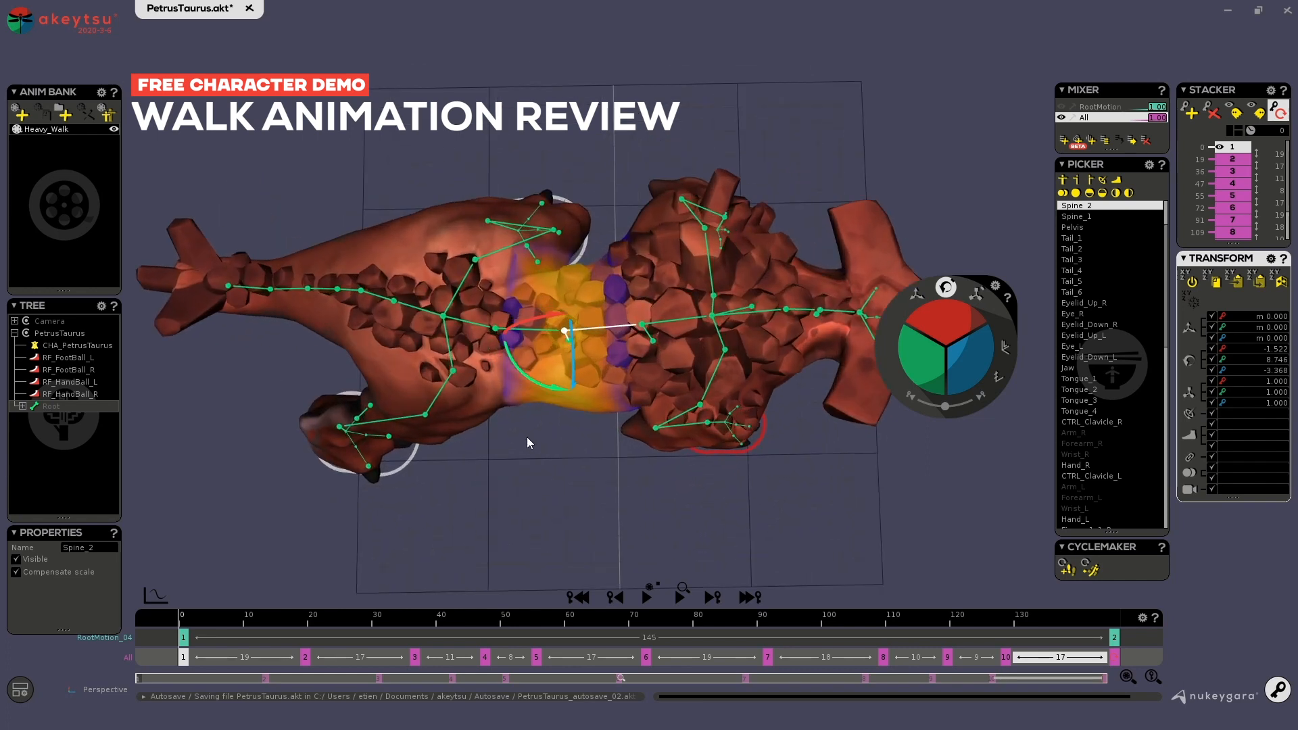
pyautogui.click(455, 292)
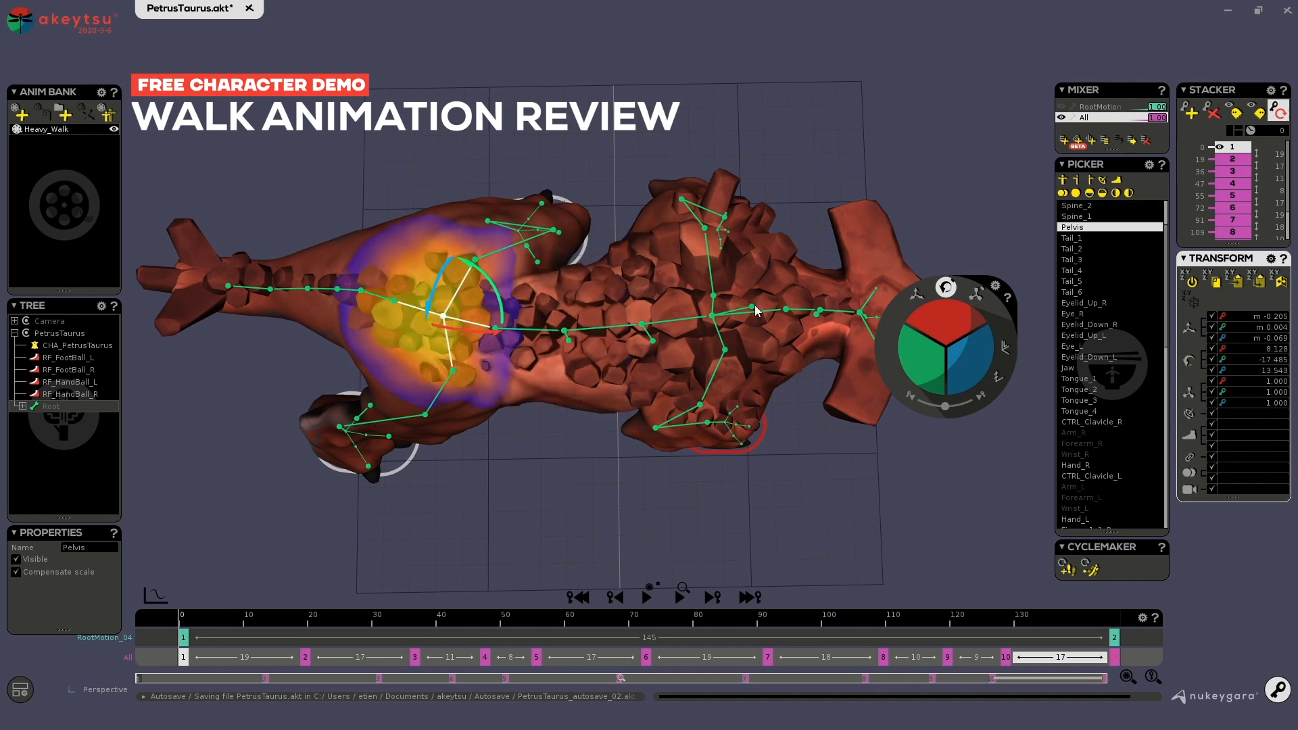
pyautogui.click(718, 316)
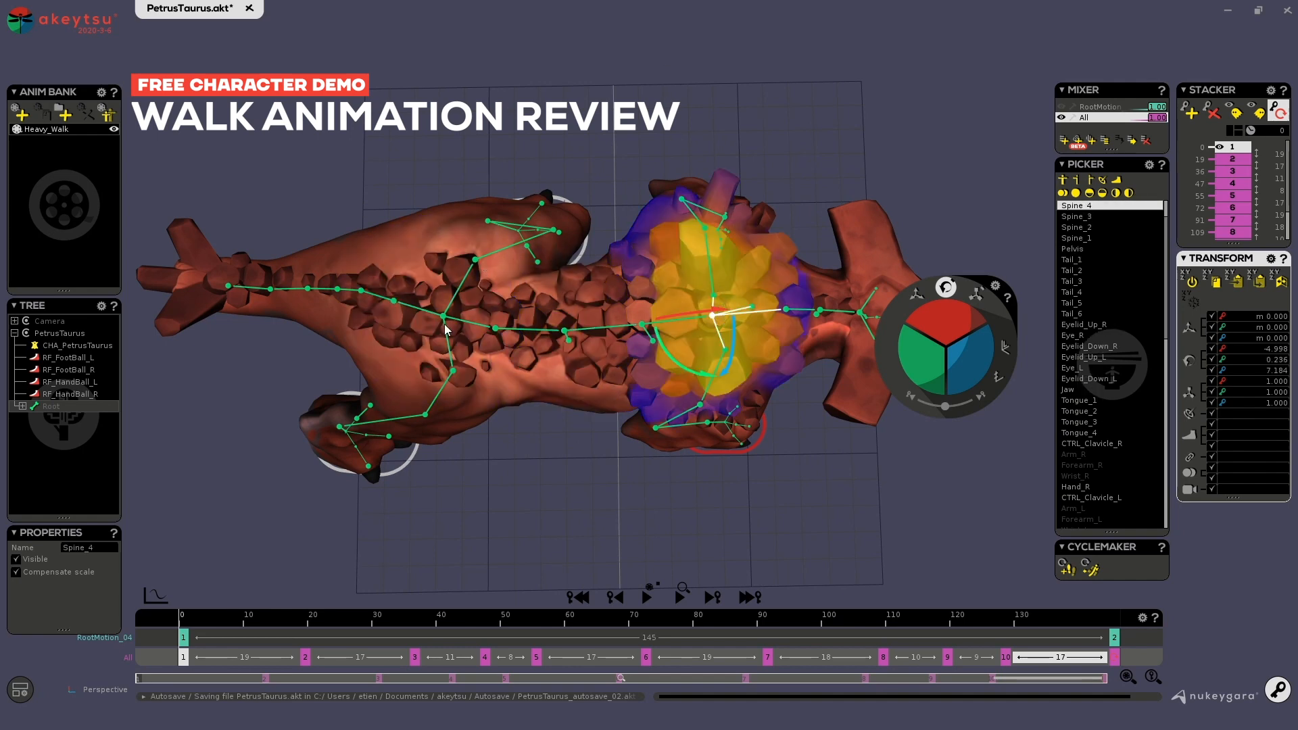
pyautogui.click(437, 306)
pyautogui.click(708, 317)
pyautogui.click(431, 322)
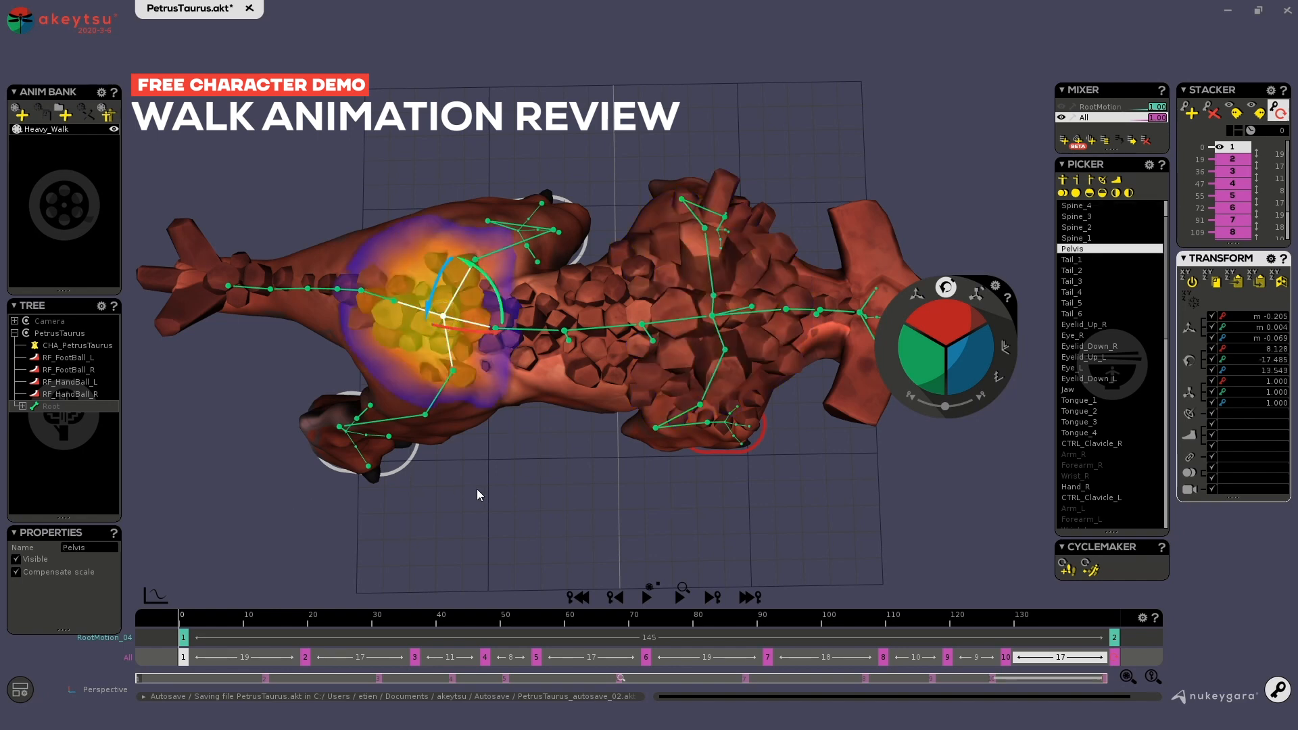
pyautogui.moveTo(477, 489); pyautogui.dragTo(334, 358, button='middle')
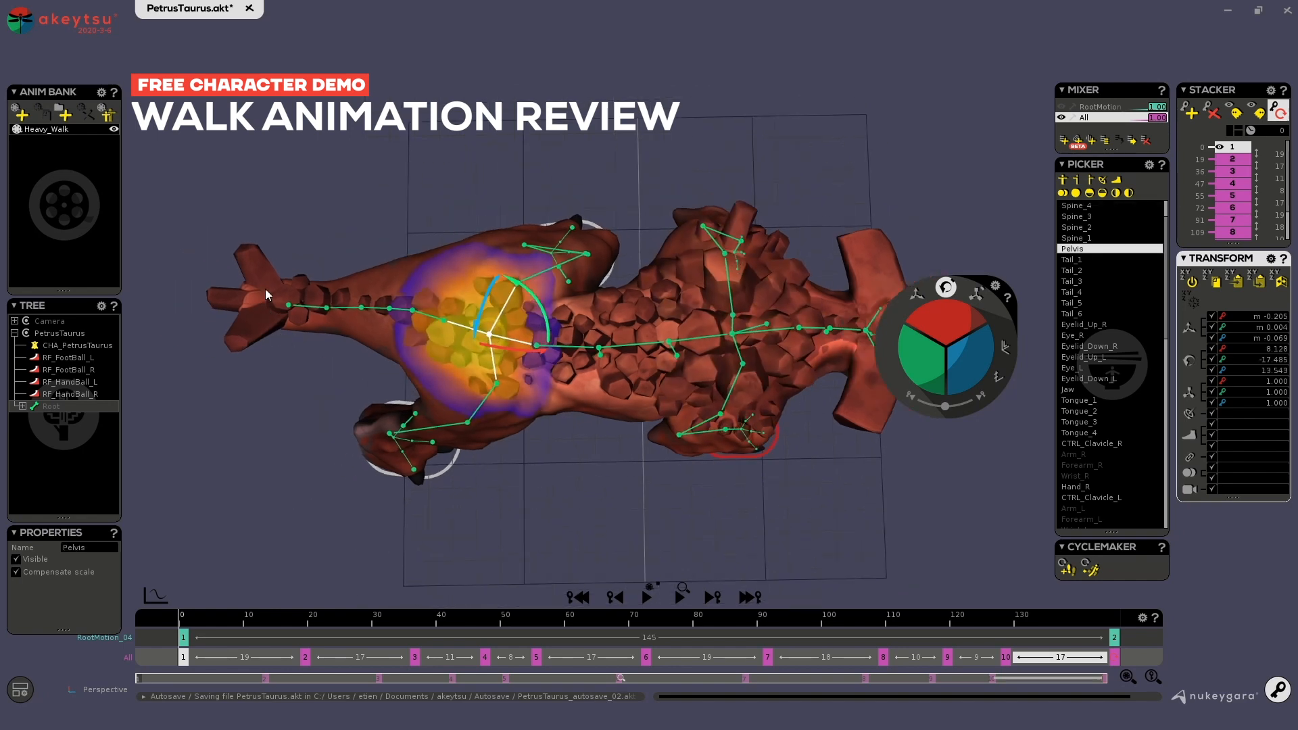
pyautogui.moveTo(266, 290); pyautogui.dragTo(569, 474, button='middle')
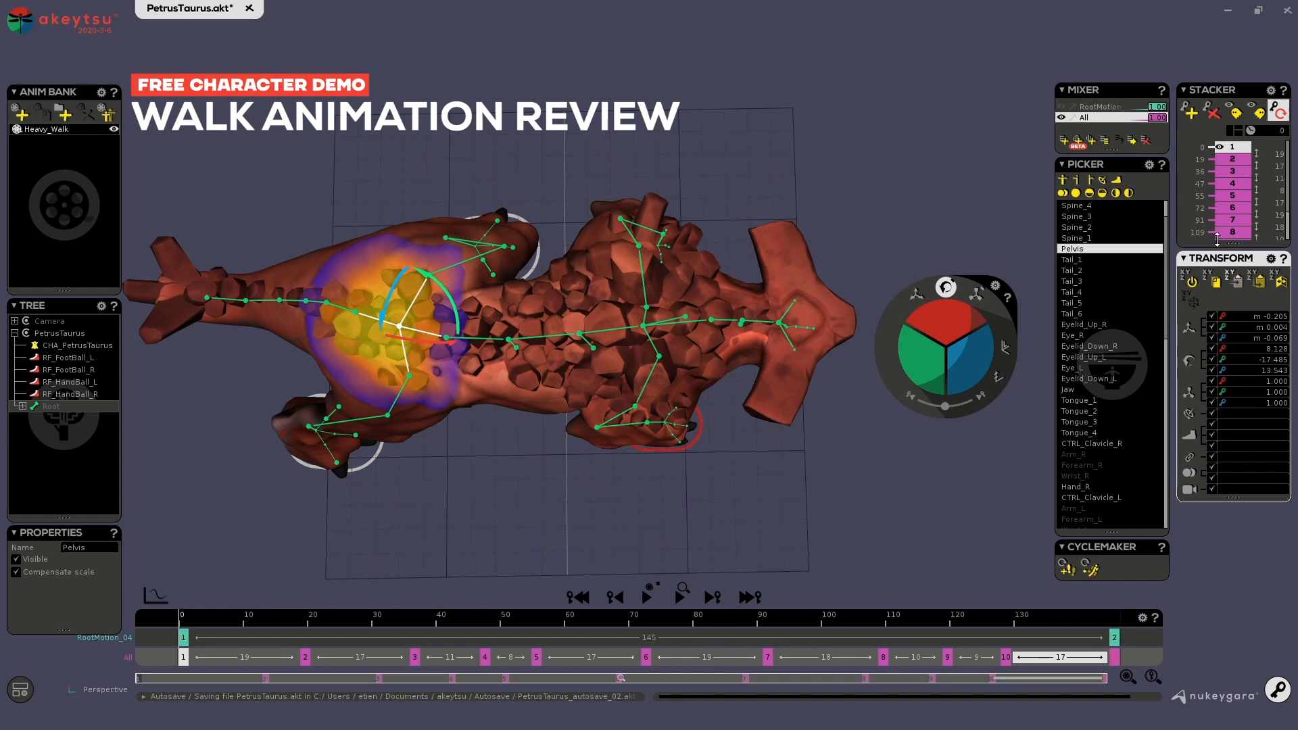
# Play the looping walk and examine the body motion from above, behind and the side.
pyautogui.press('space')
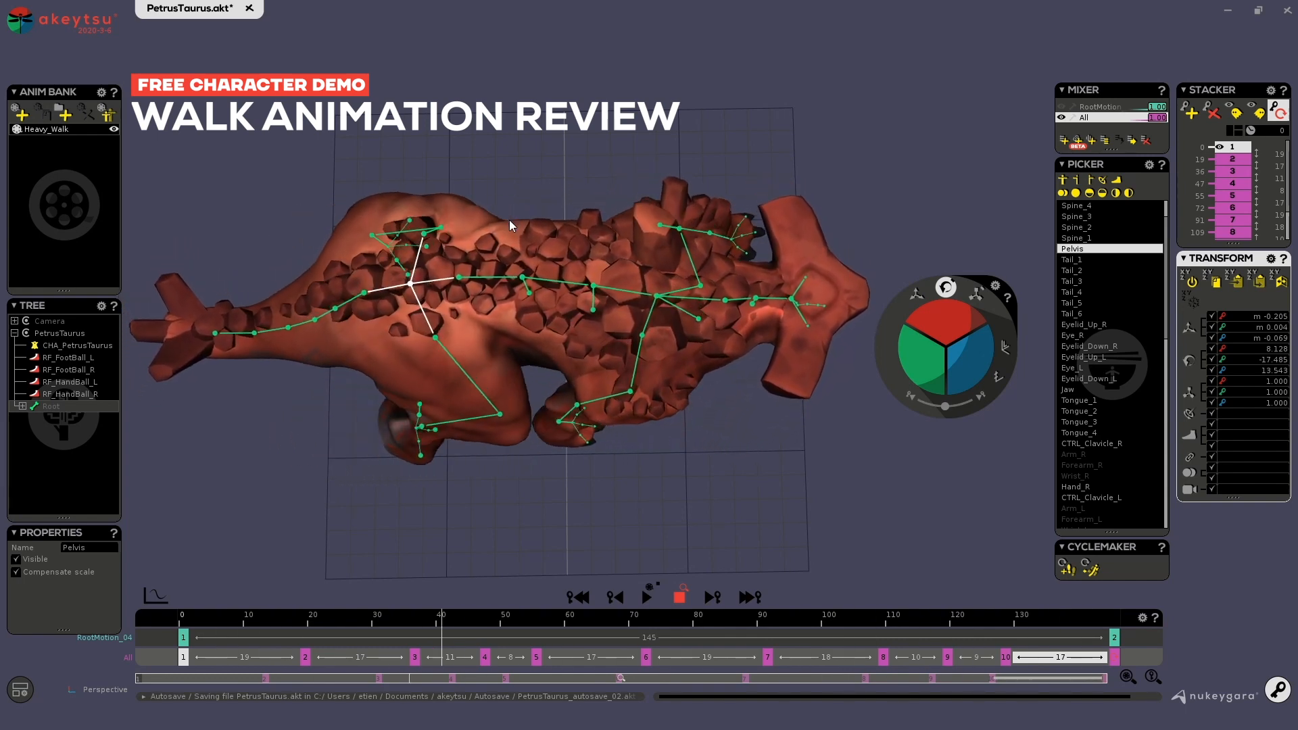
pyautogui.moveTo(506, 214); pyautogui.dragTo(699, 233, button='middle')
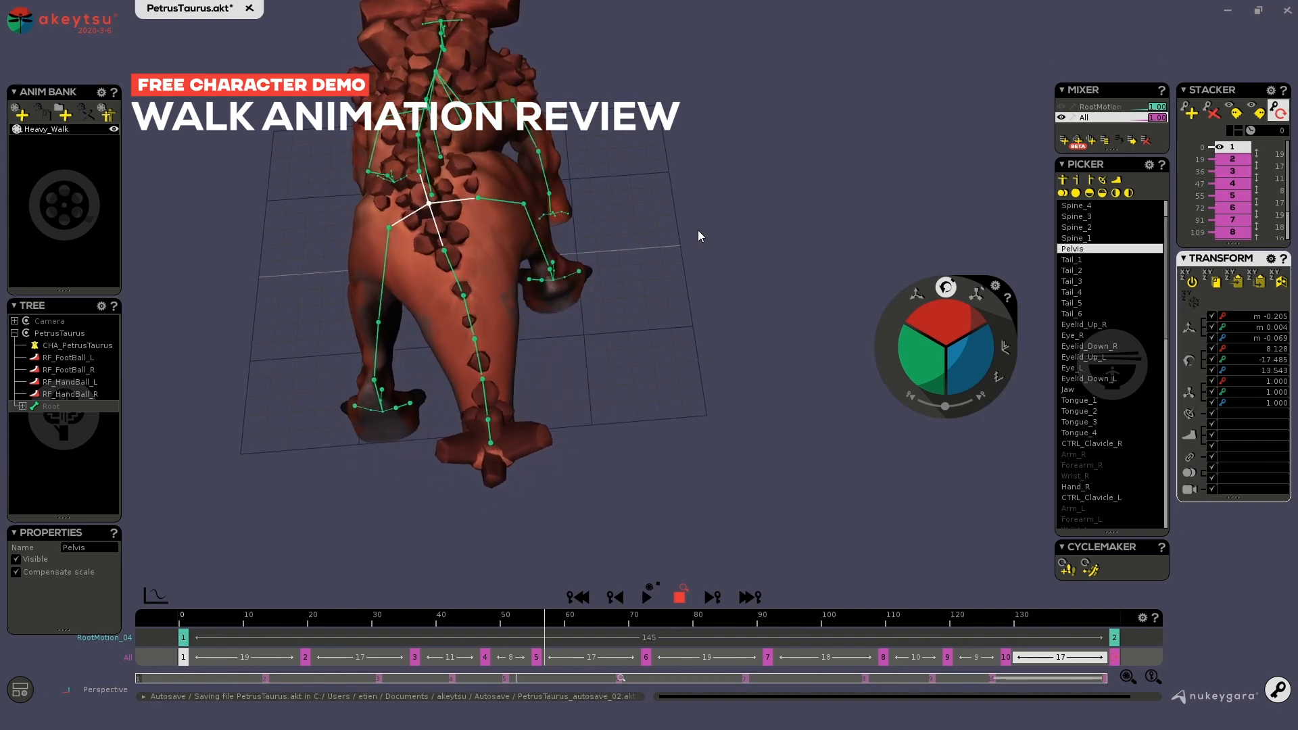
pyautogui.moveTo(733, 232); pyautogui.dragTo(623, 259, button='middle')
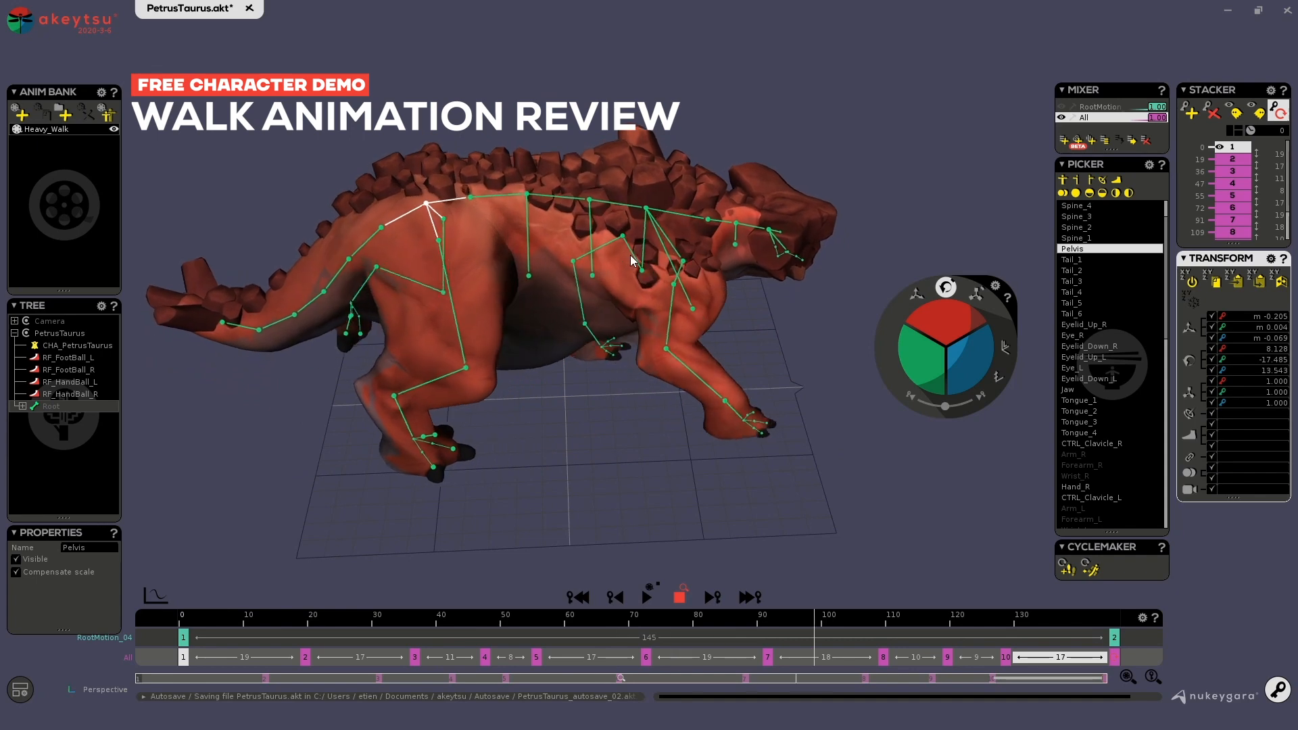
pyautogui.moveTo(708, 422); pyautogui.dragTo(635, 368, button='middle')
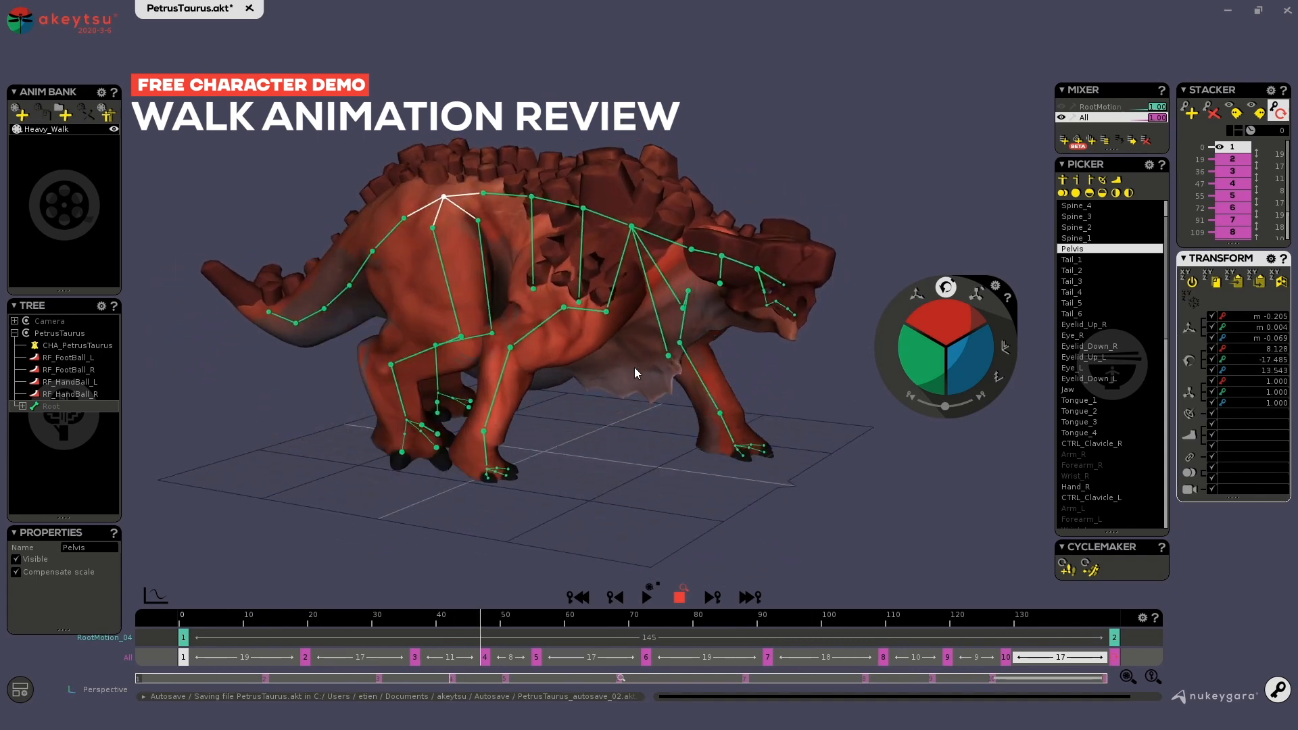
pyautogui.moveTo(480, 348); pyautogui.dragTo(440, 429, button='middle')
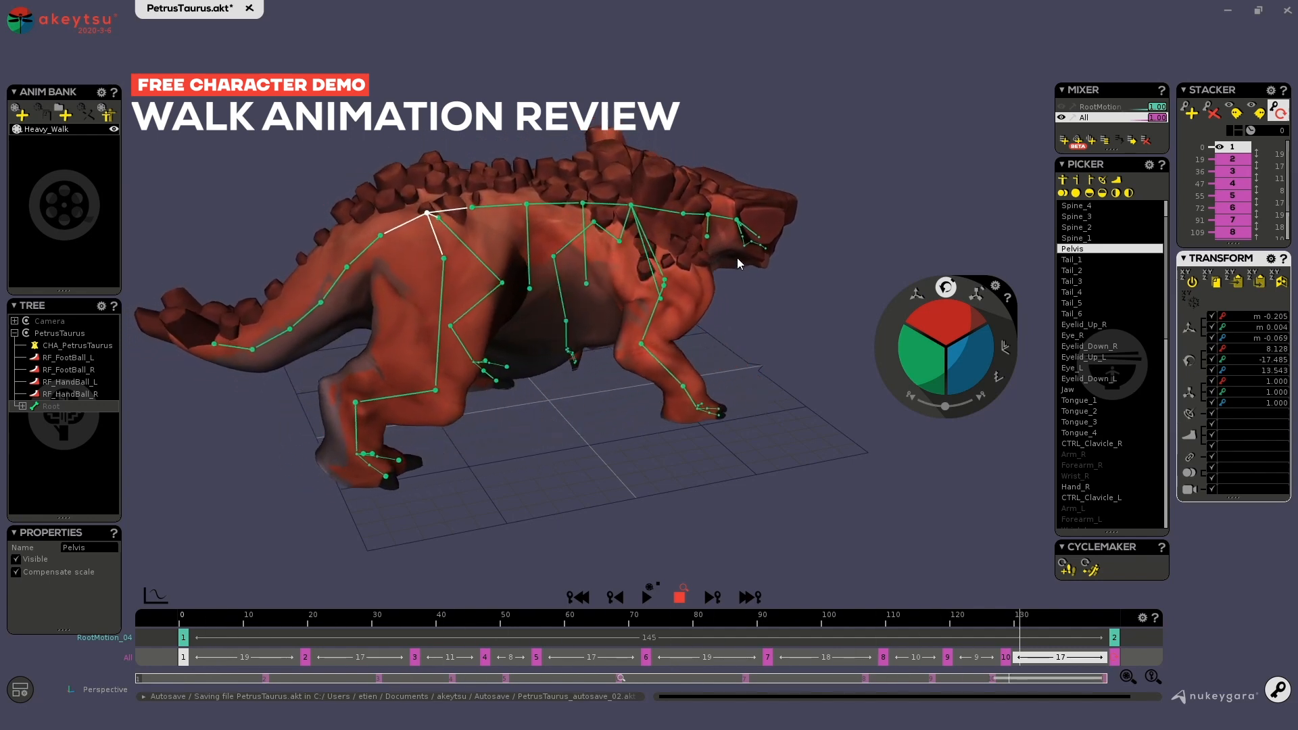
pyautogui.moveTo(567, 426); pyautogui.dragTo(498, 403, button='middle')
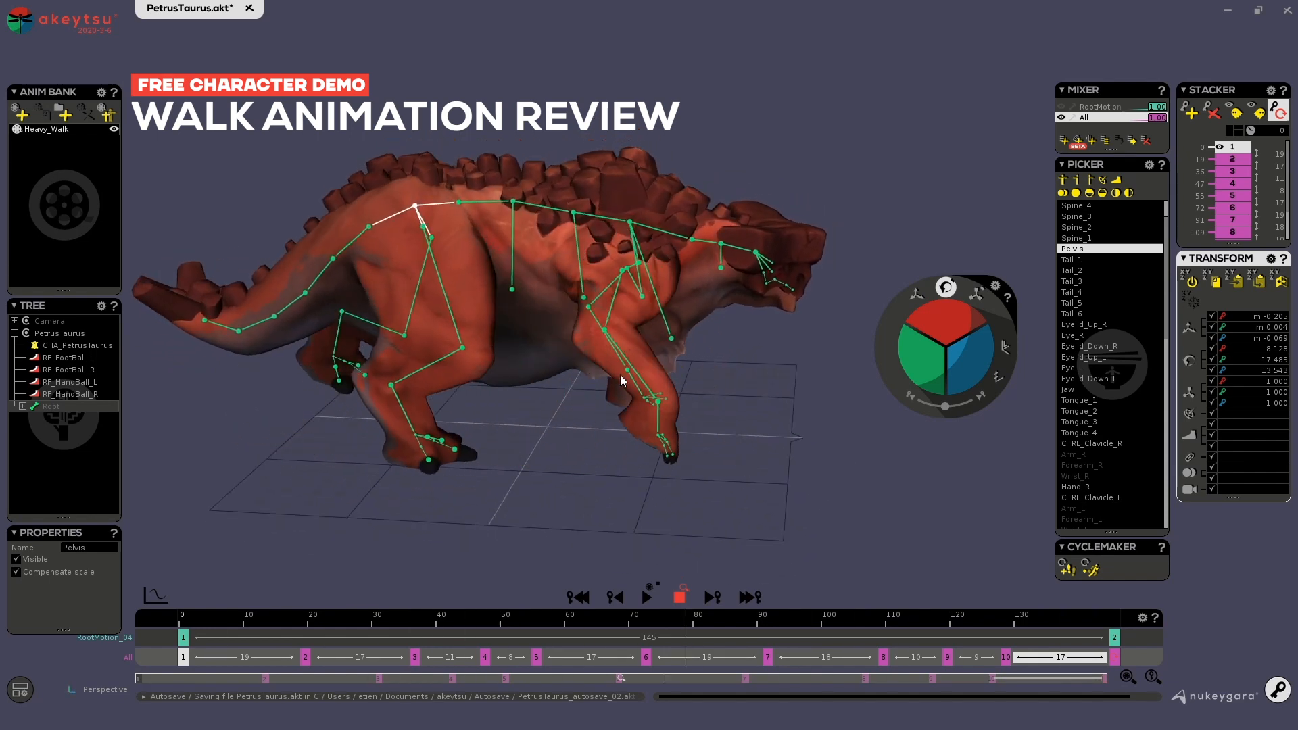
pyautogui.moveTo(545, 157); pyautogui.dragTo(643, 172, button='middle')
# Examine the spine's motion during playback by selecting Spine_4, the Pelvis, and the joints from Spine_1 up to Spine_3.
pyautogui.click(598, 180)
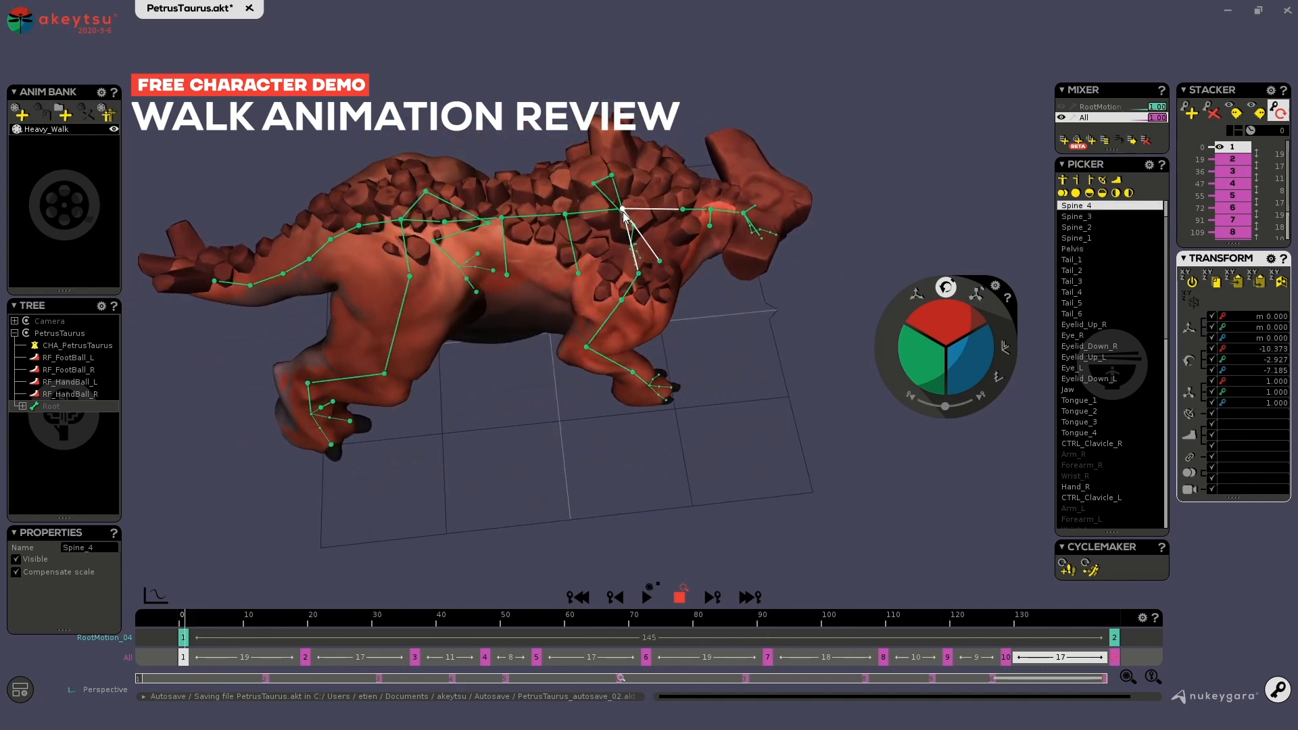
pyautogui.click(626, 228)
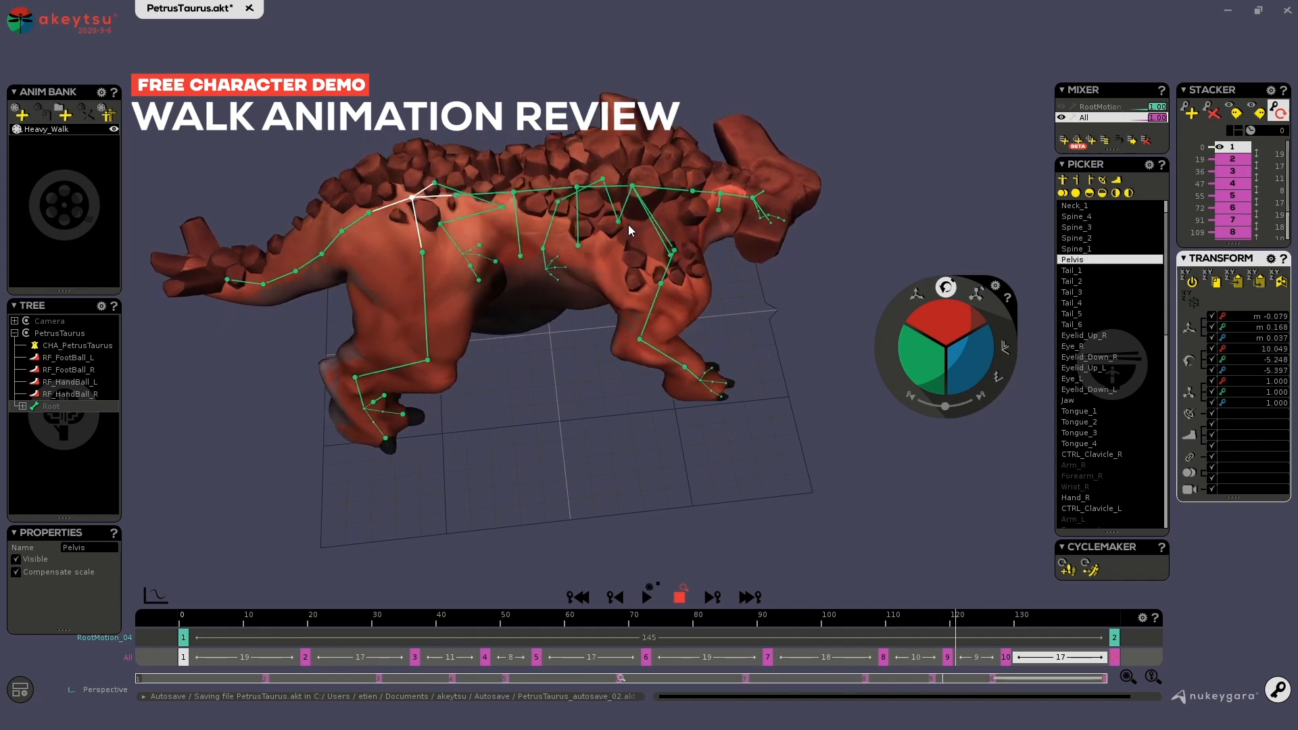
pyautogui.click(414, 209)
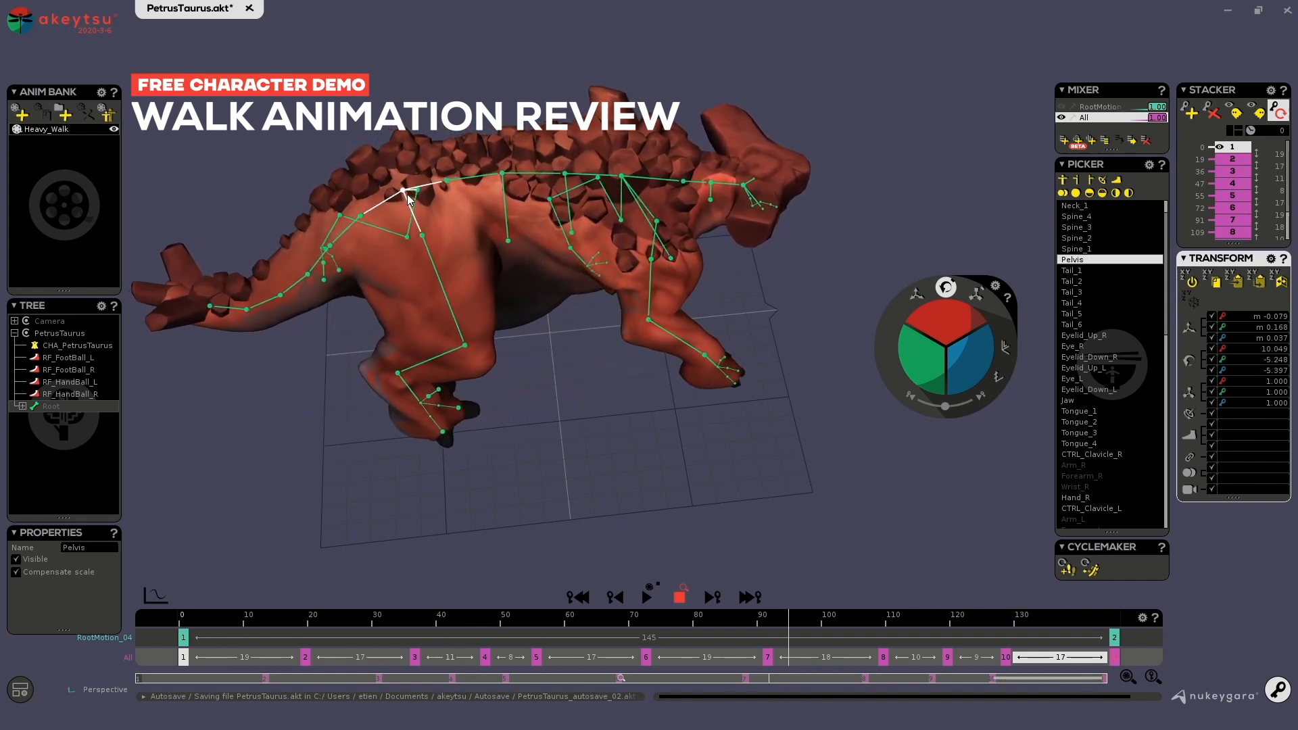
pyautogui.click(430, 202)
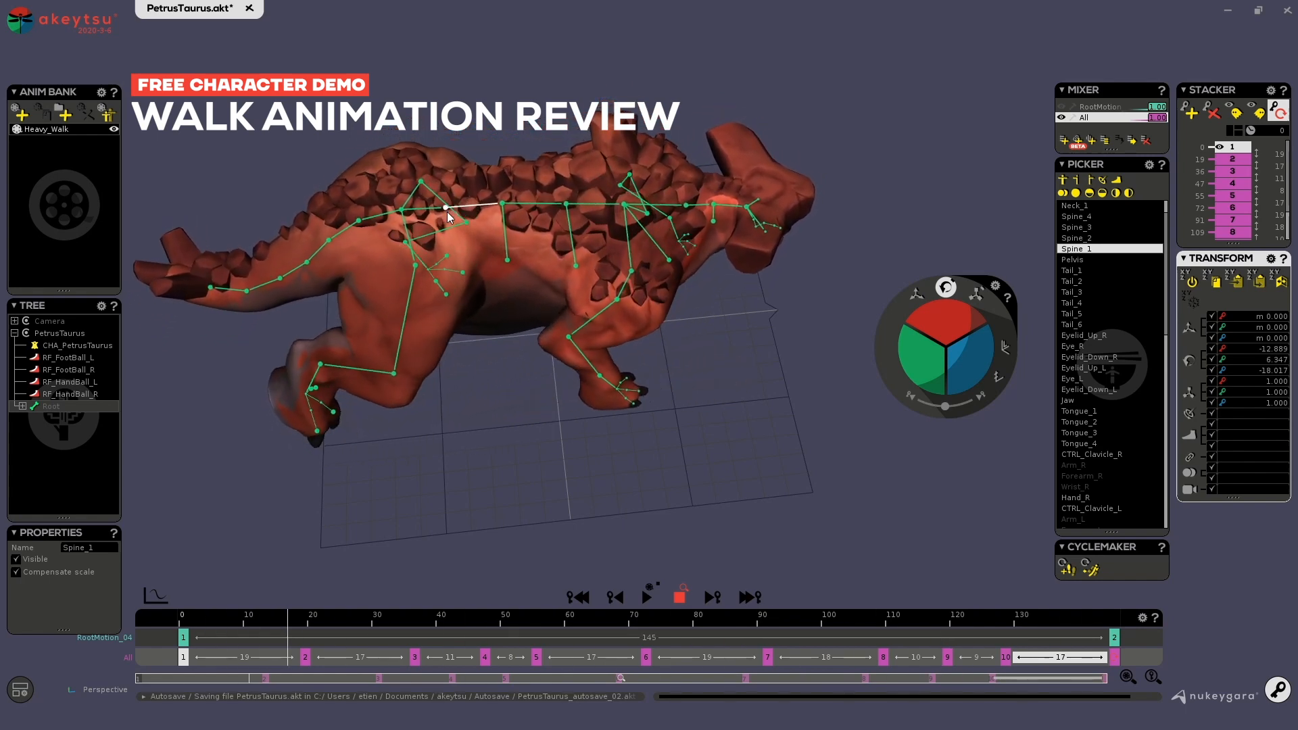
pyautogui.click(1106, 240)
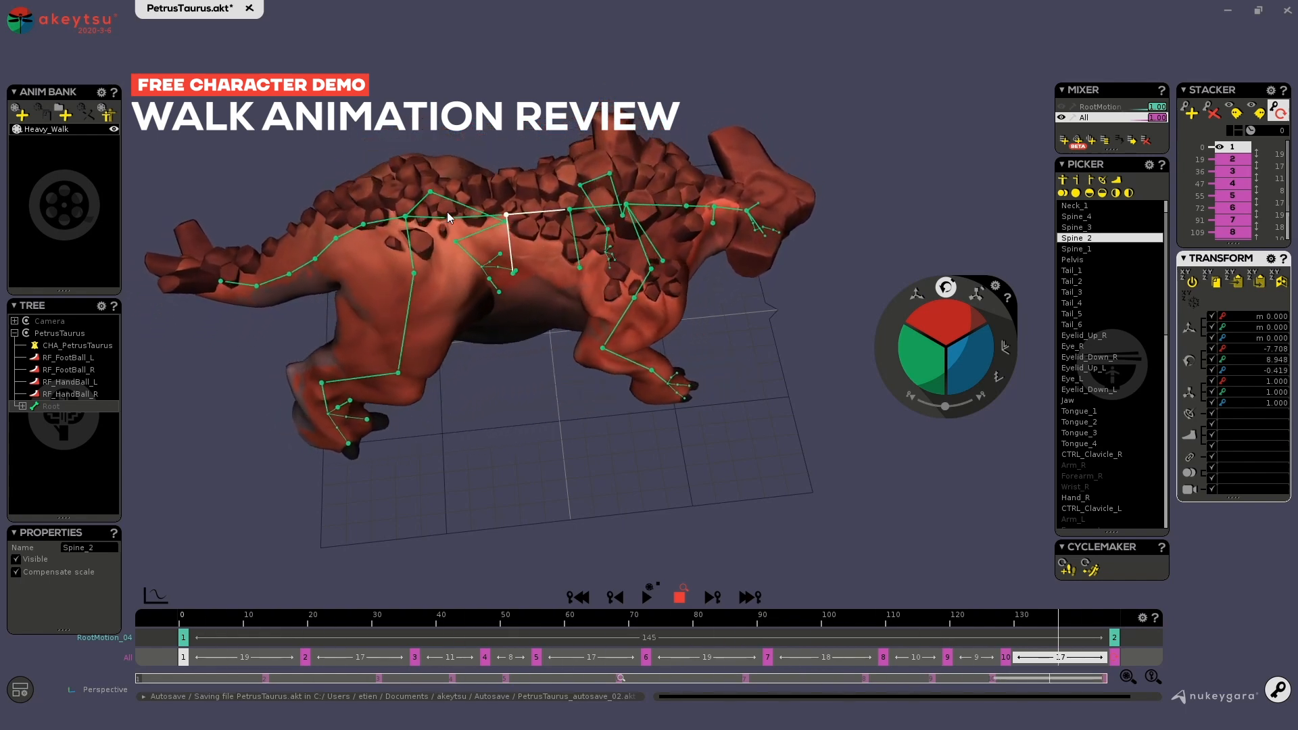
pyautogui.click(1106, 228)
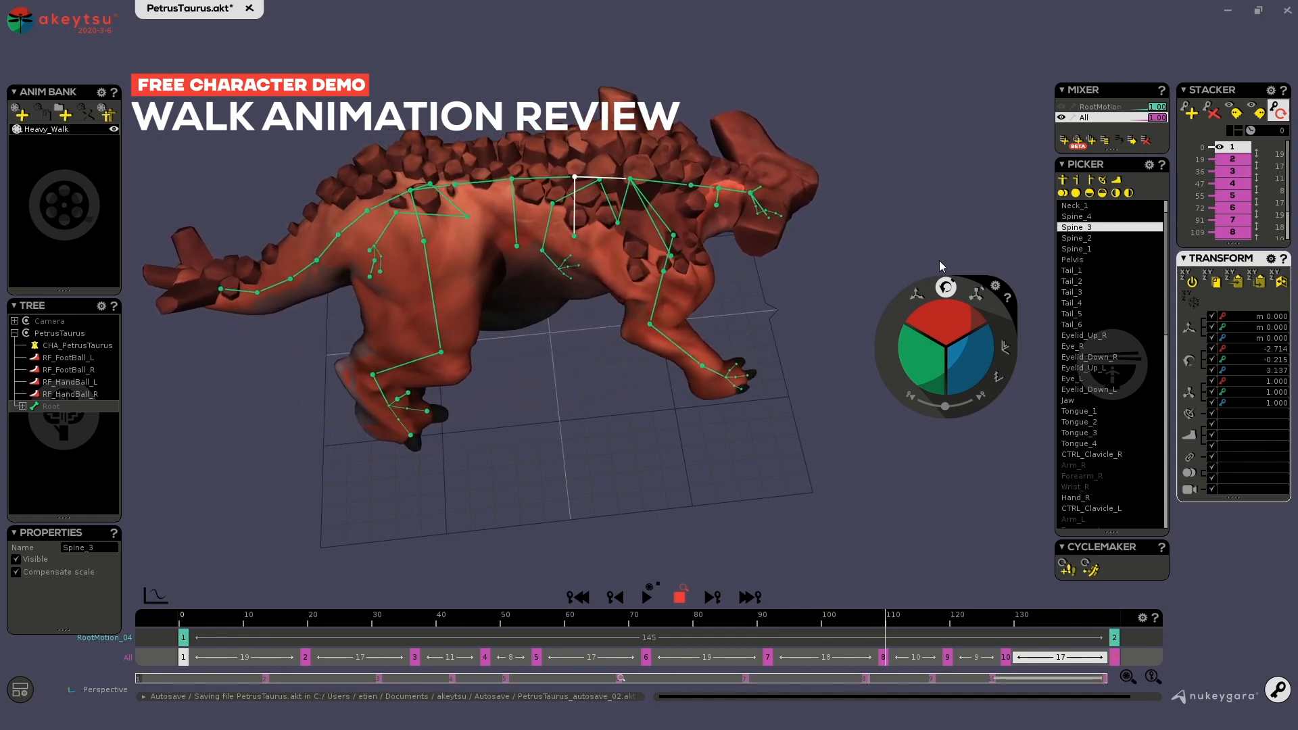
# Step the selection down the spine chain to the Pelvis and back up to Spine_4 while watching the walk.
pyautogui.press('Down')
pyautogui.press('Down')
pyautogui.press('Down')
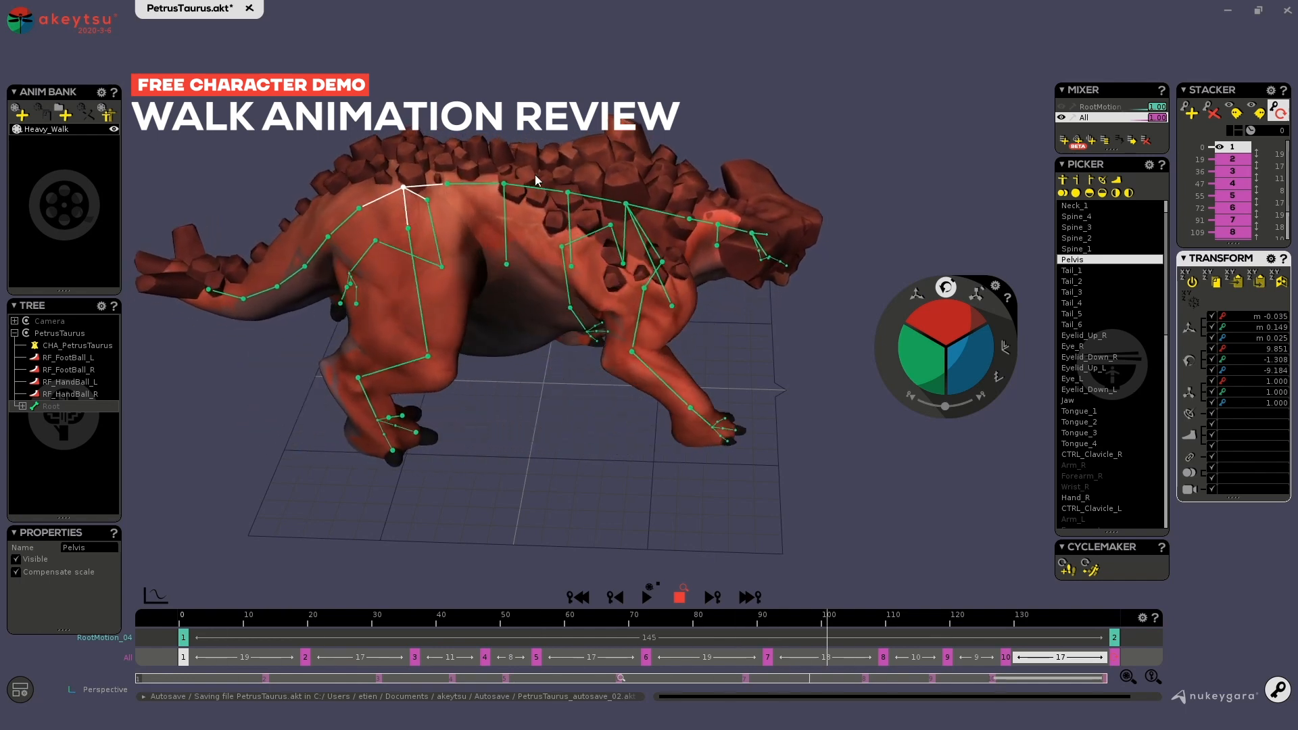
pyautogui.moveTo(534, 175); pyautogui.dragTo(799, 133, button='middle')
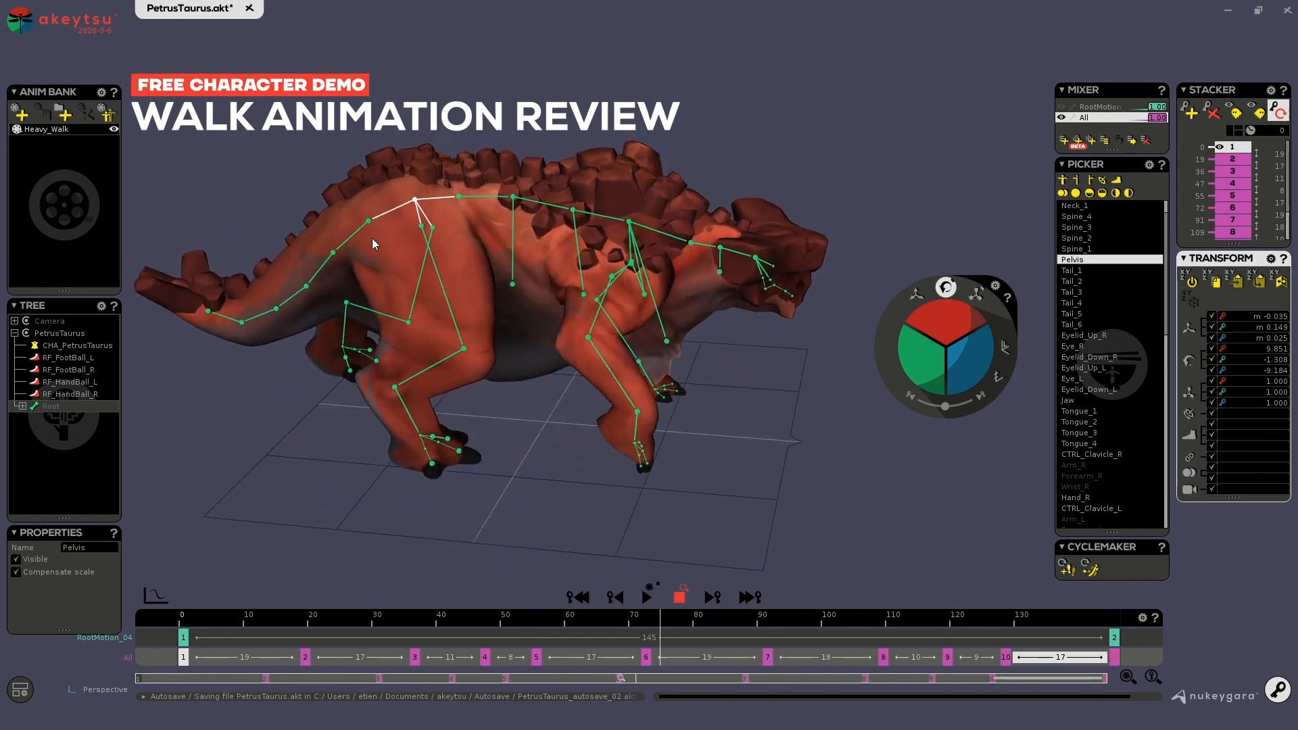
pyautogui.press('Up')
pyautogui.press('Up')
pyautogui.press('Up')
pyautogui.press('Up')
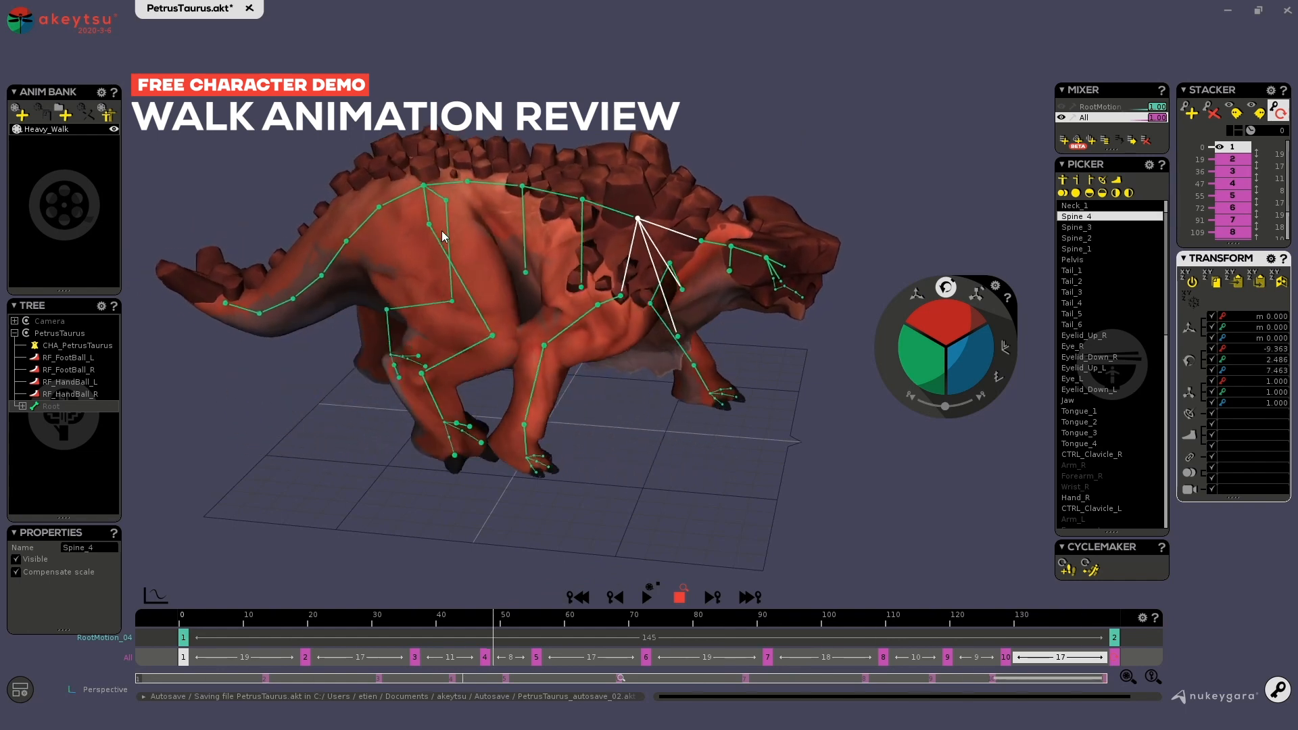
# Stop playback, select the CTRL_Clavicle_R control and scrub the start of the walk to examine the front leg's shoulder.
pyautogui.press('space')
pyautogui.moveTo(762, 408); pyautogui.dragTo(670, 268, button='middle')
pyautogui.scroll(5, 646, 429)
pyautogui.click(532, 138)
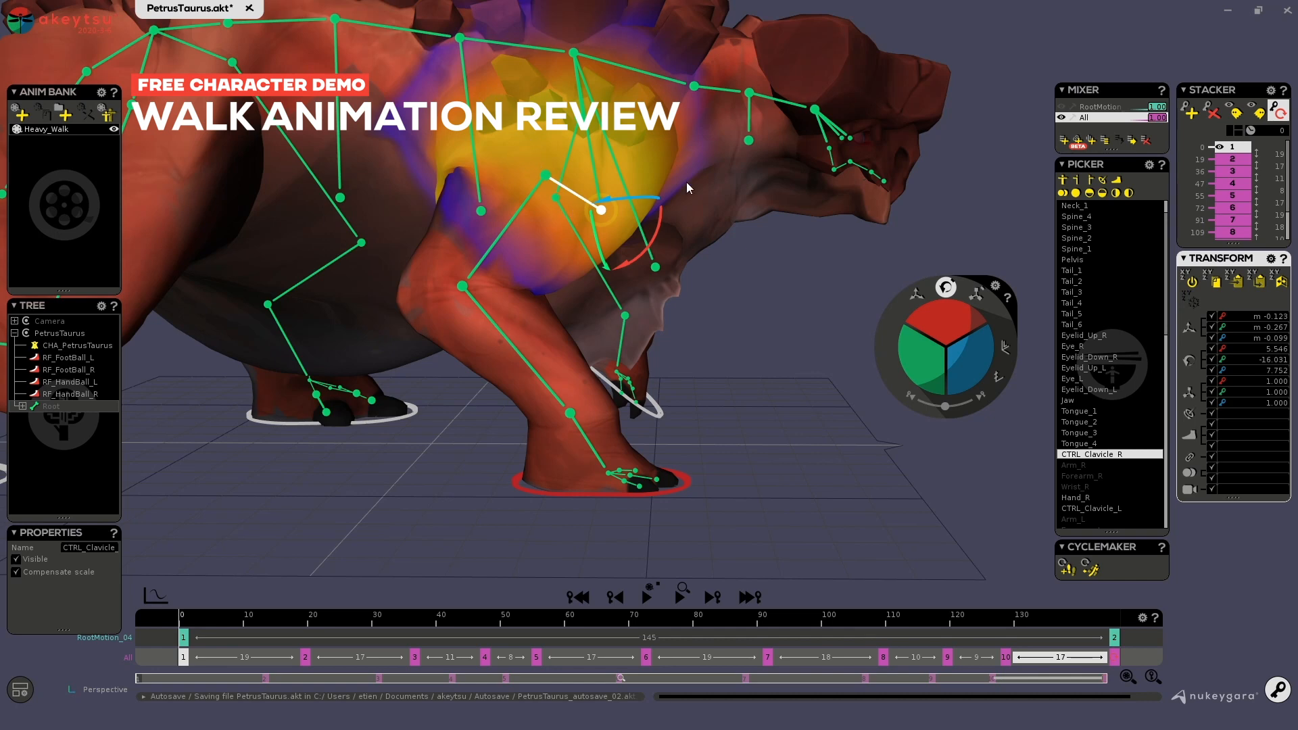
pyautogui.moveTo(687, 181); pyautogui.dragTo(549, 379, button='middle')
pyautogui.moveTo(596, 439); pyautogui.dragTo(618, 363, button='middle')
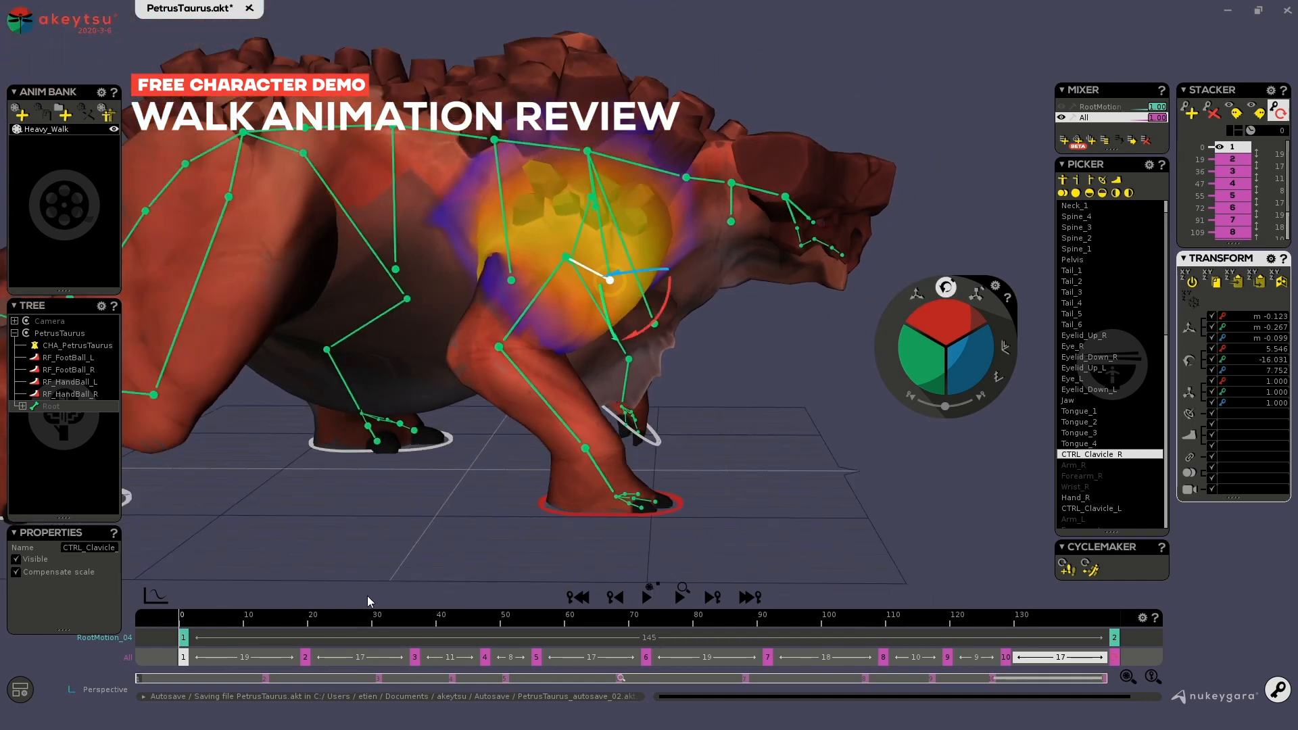
pyautogui.click(187, 622)
pyautogui.moveTo(187, 624); pyautogui.dragTo(548, 637)
# Translate the CTRL_Clavicle_R control slightly forward and up on the frame 0 pose.
pyautogui.click(1081, 660)
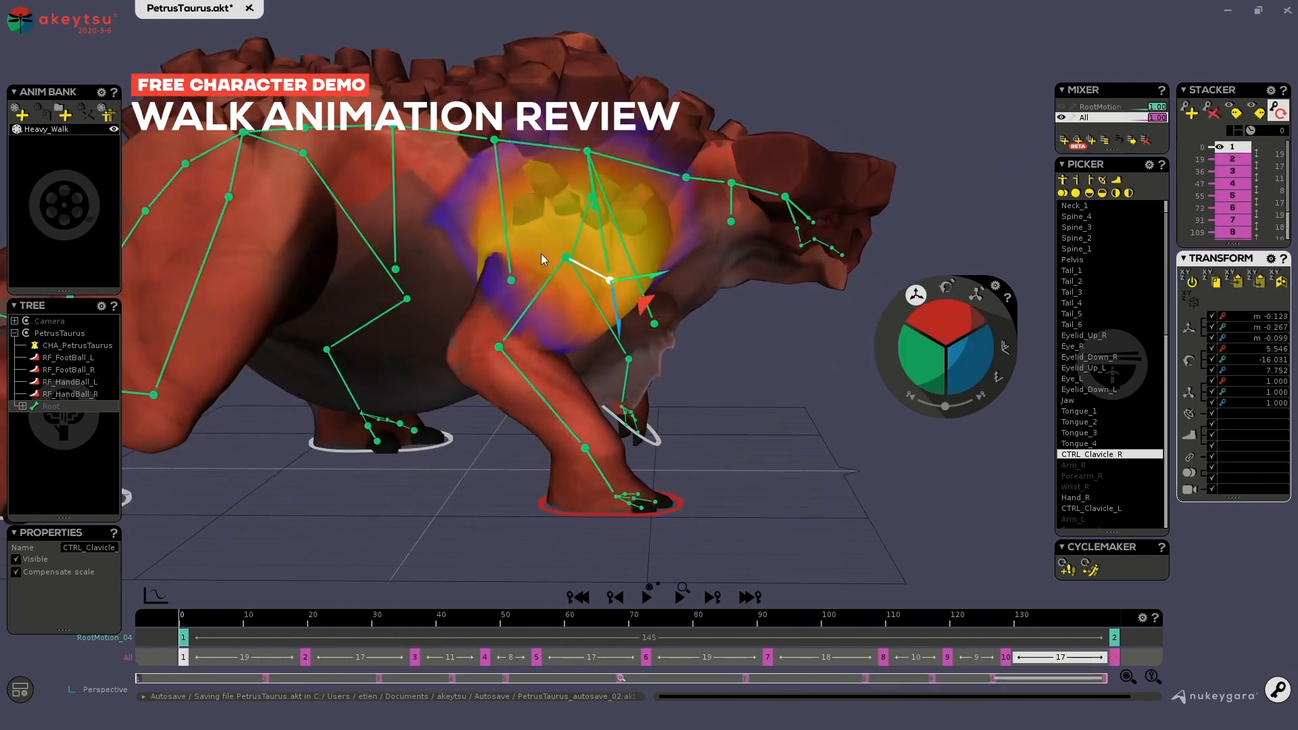
pyautogui.keyDown('alt'); pyautogui.moveTo(542, 255); pyautogui.dragTo(582, 278); pyautogui.keyUp('alt')
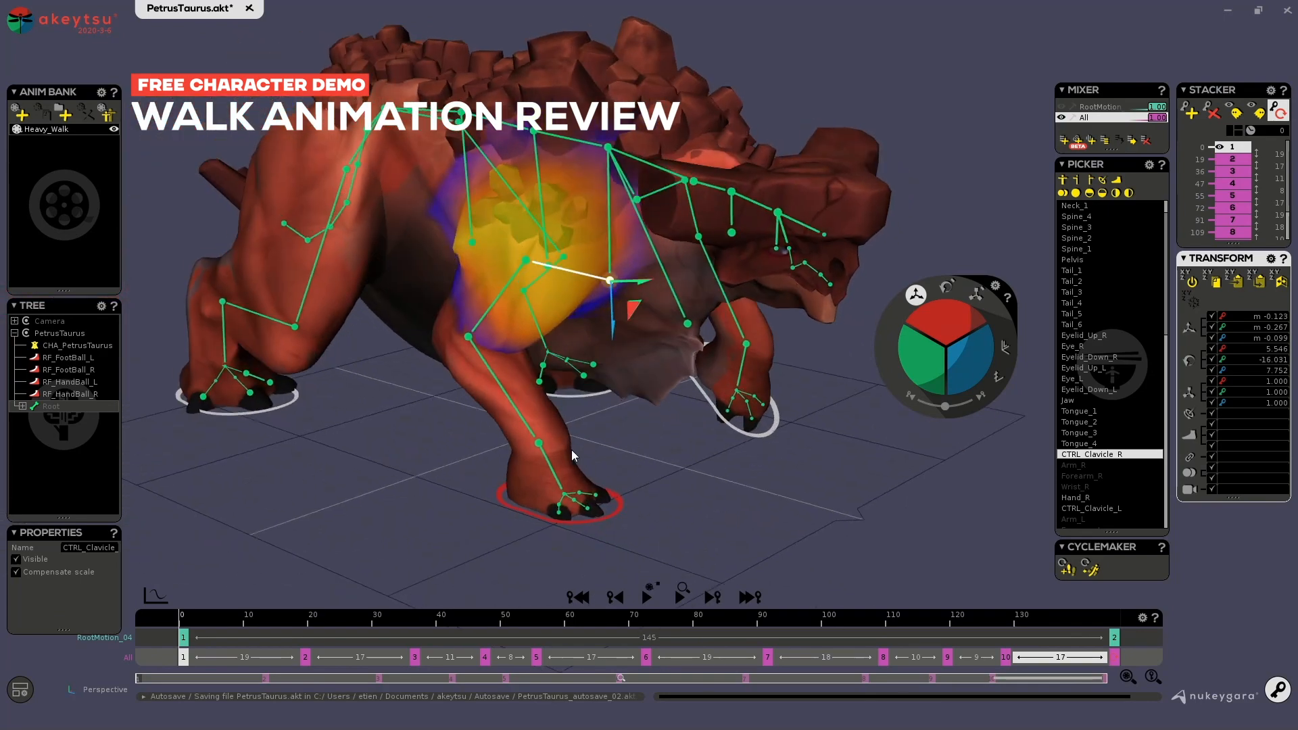
pyautogui.keyDown('alt'); pyautogui.moveTo(393, 431); pyautogui.dragTo(616, 277); pyautogui.keyUp('alt')
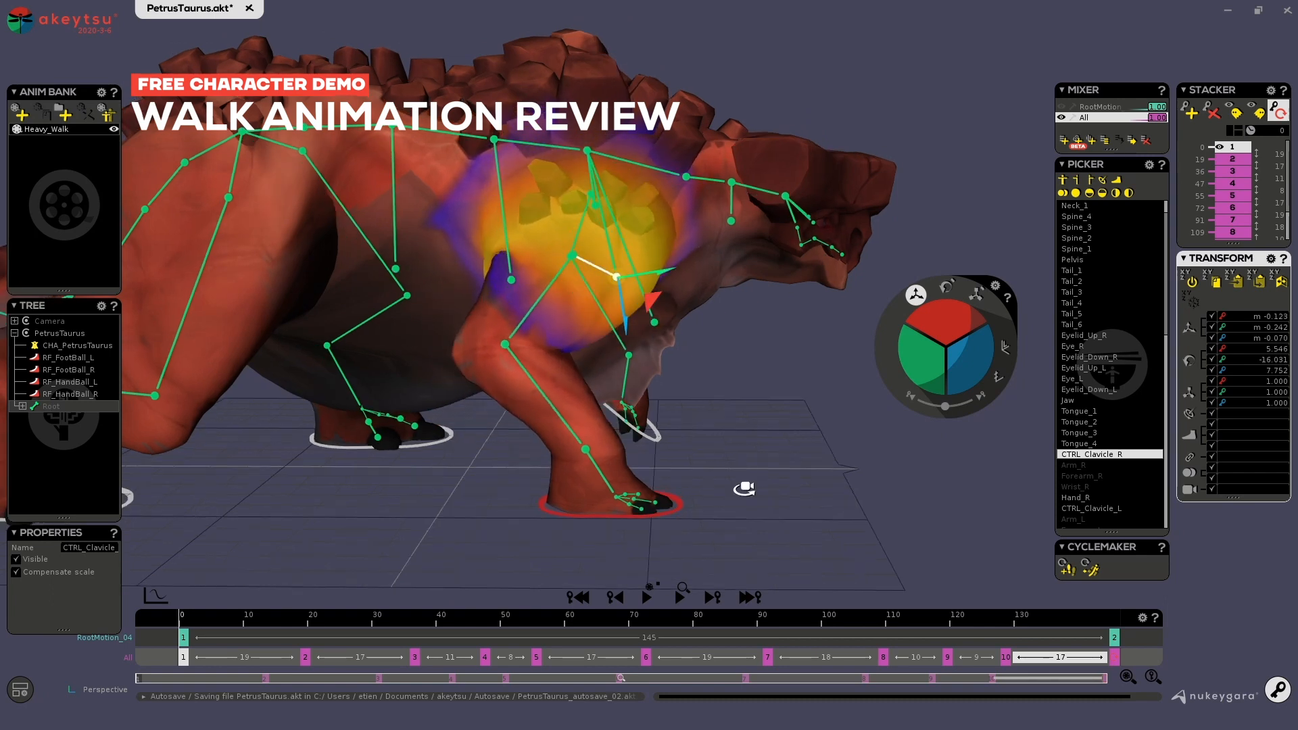